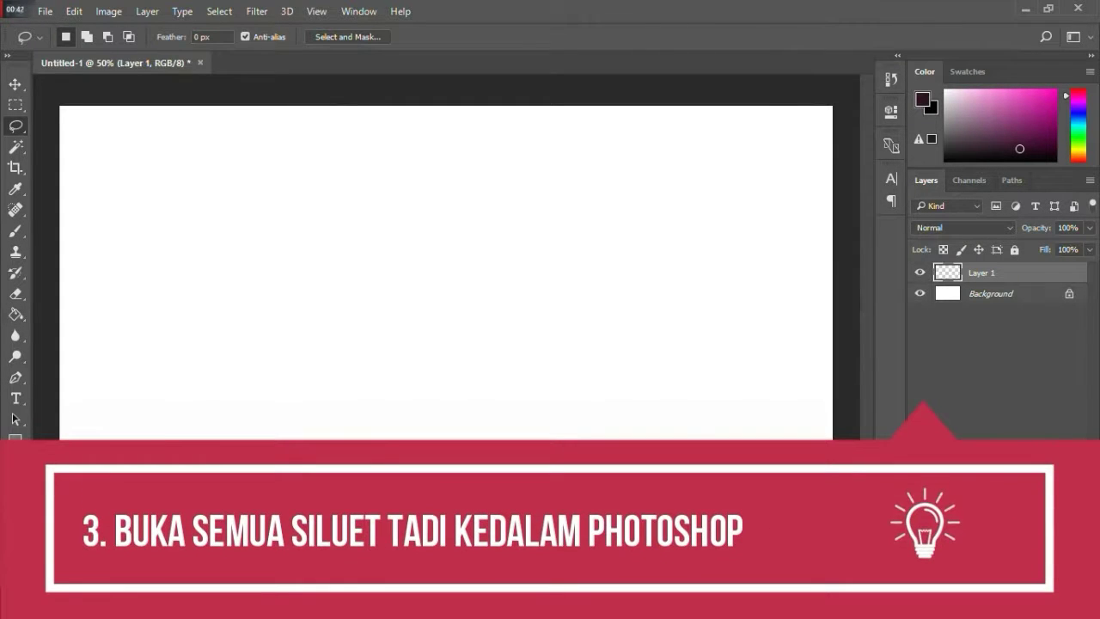
Open the color palette image, Siluet Bangunan.jpg, Siluet Kungfu.png and Siluet Pohon.png together from the Pictures > Bahan folder.
click(47, 11)
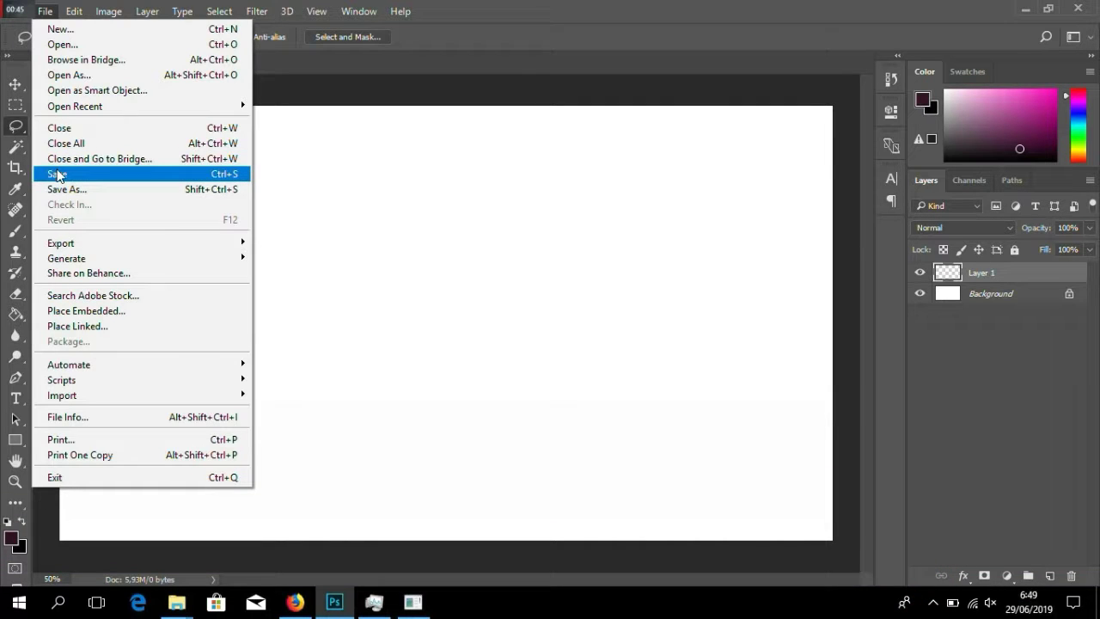
click(75, 46)
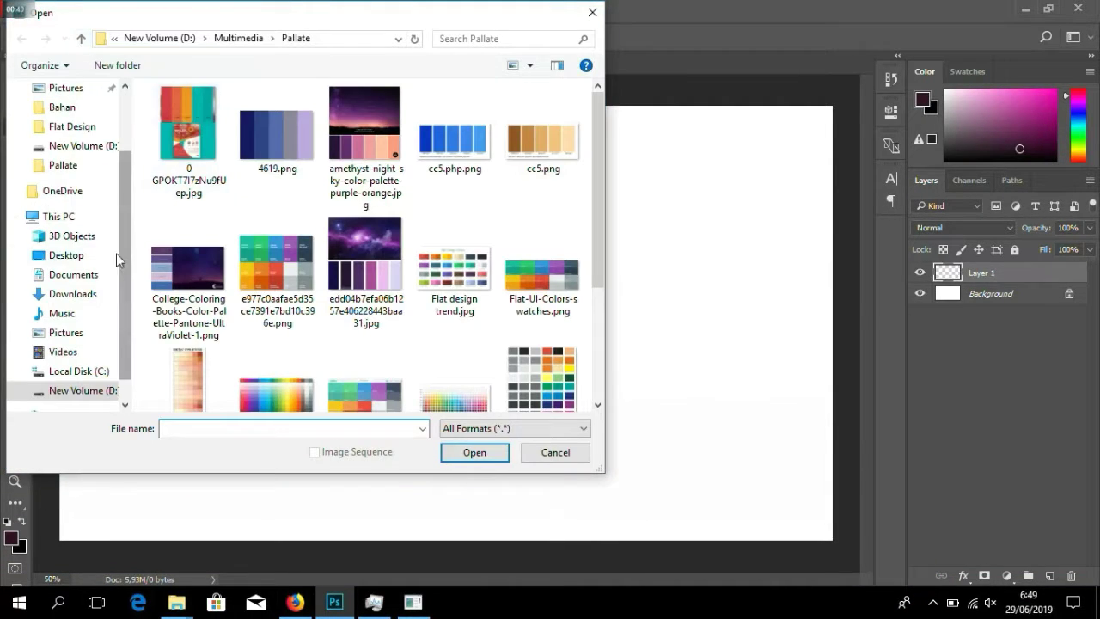
click(68, 333)
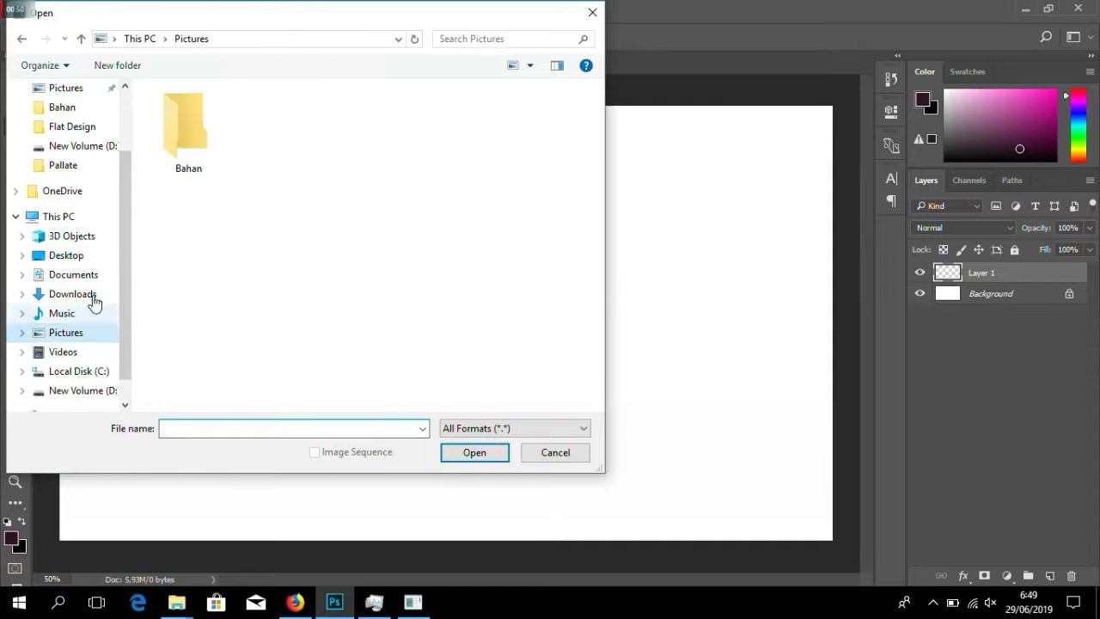
double_click(179, 155)
click(455, 153)
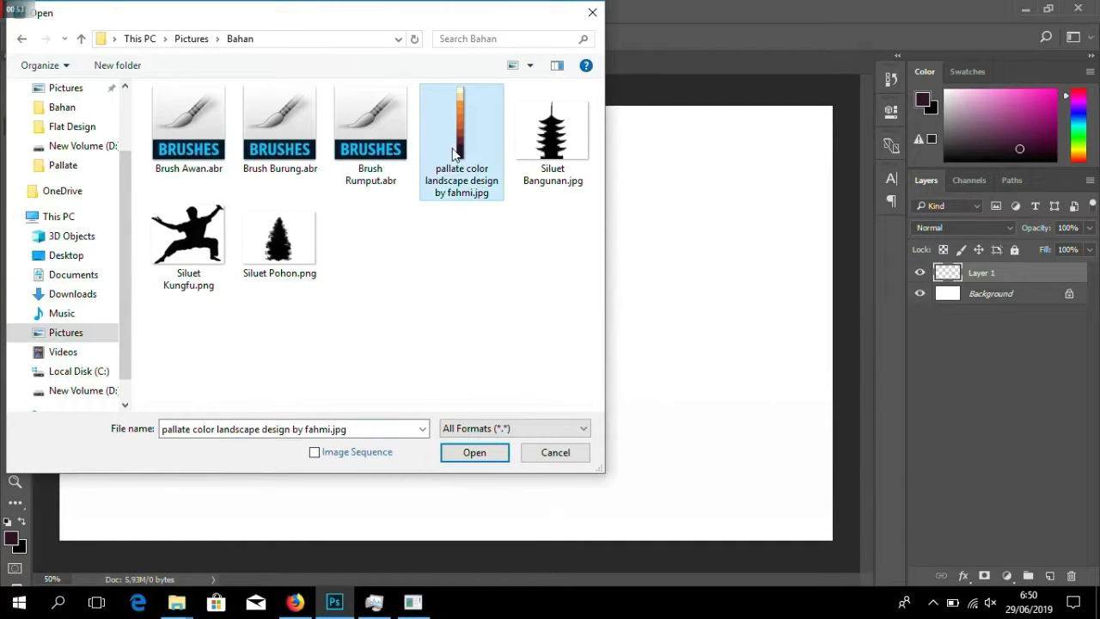
shift+click(294, 247)
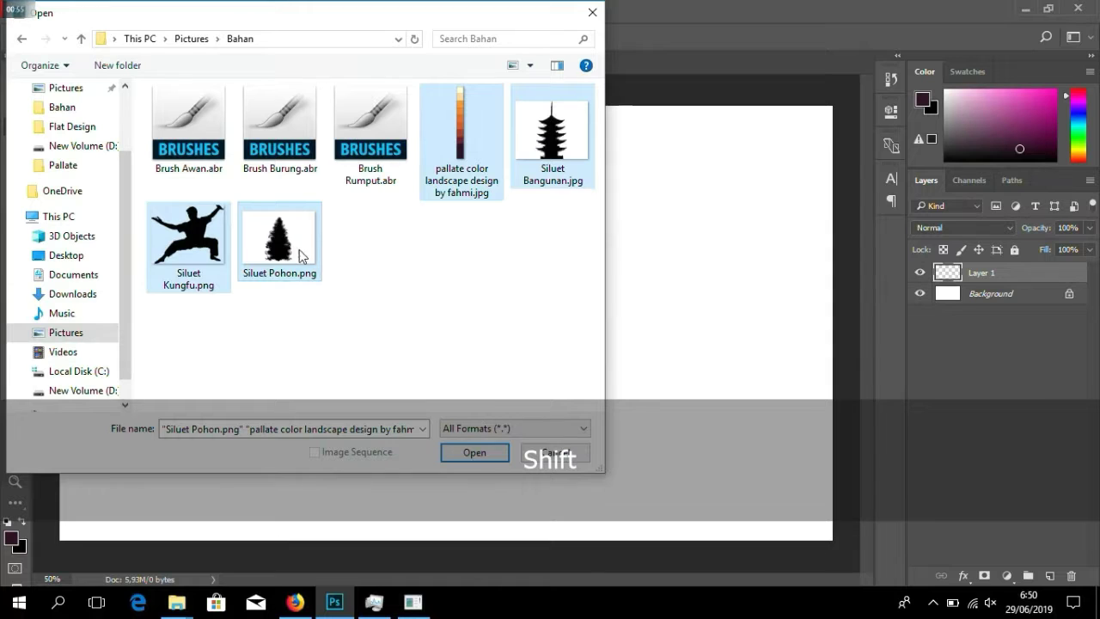
click(473, 453)
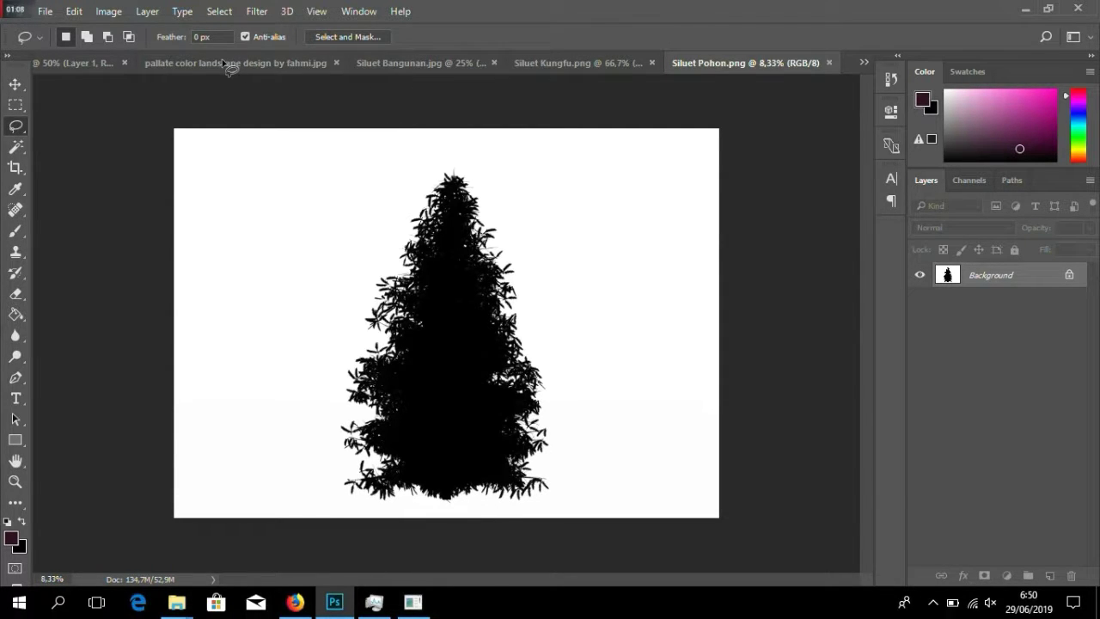
Unlock the palette image's background layer and move the color palette into the Untitled-1 document.
click(15, 84)
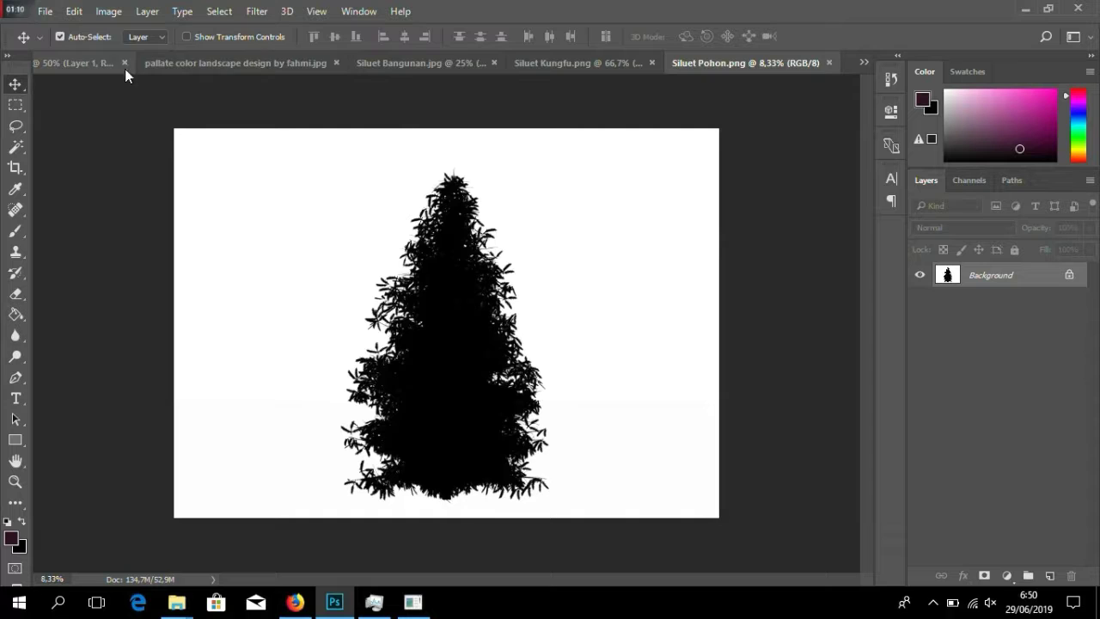
click(182, 62)
click(1075, 282)
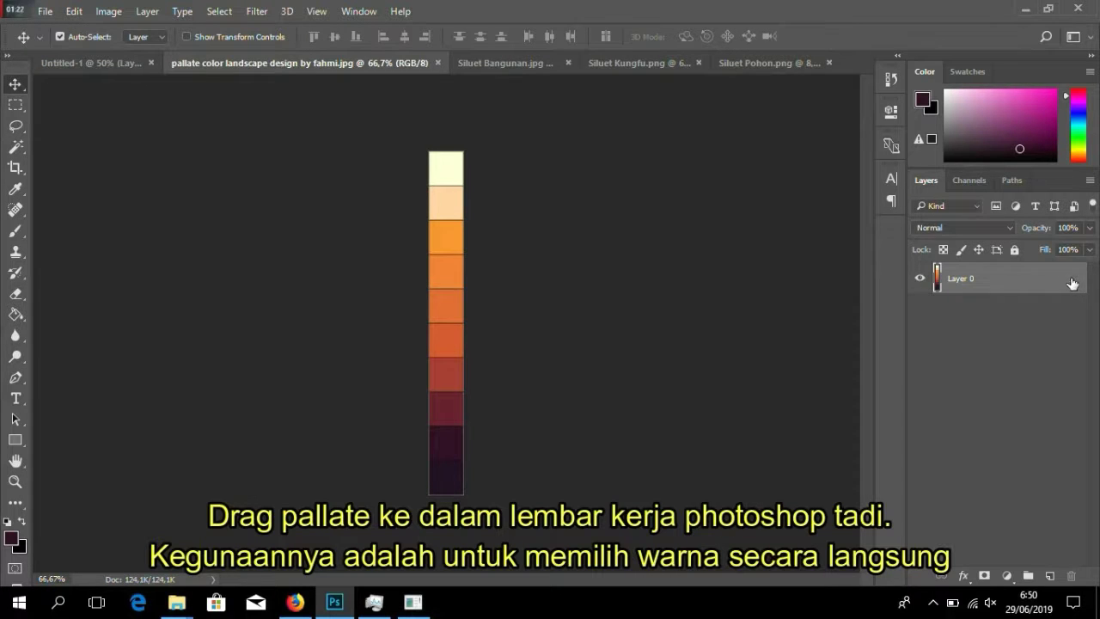
drag(437, 234, 170, 175)
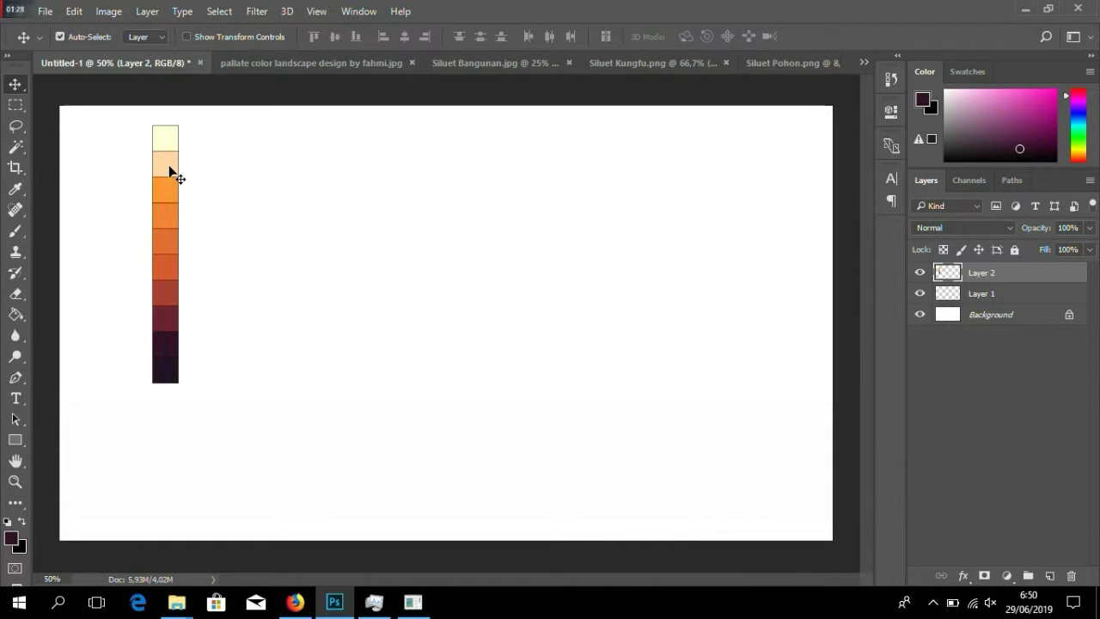
Free-transform the palette strip: rotate it about 88°, scale it to about 51% by 57%, and place it in the canvas's upper-left corner.
key(ctrl)
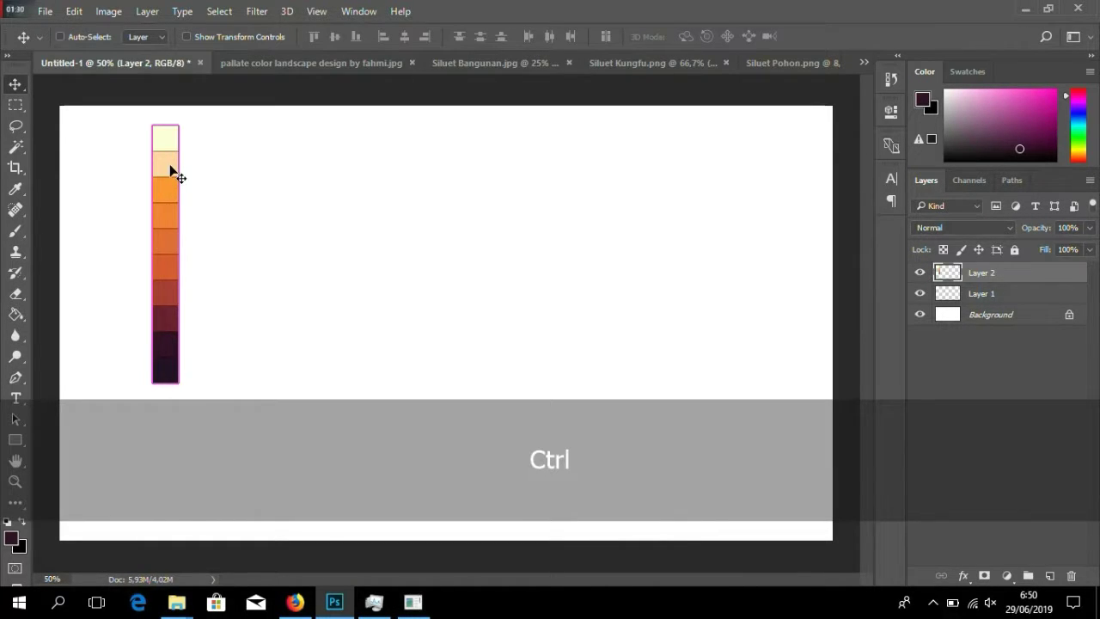
key(ctrl+t)
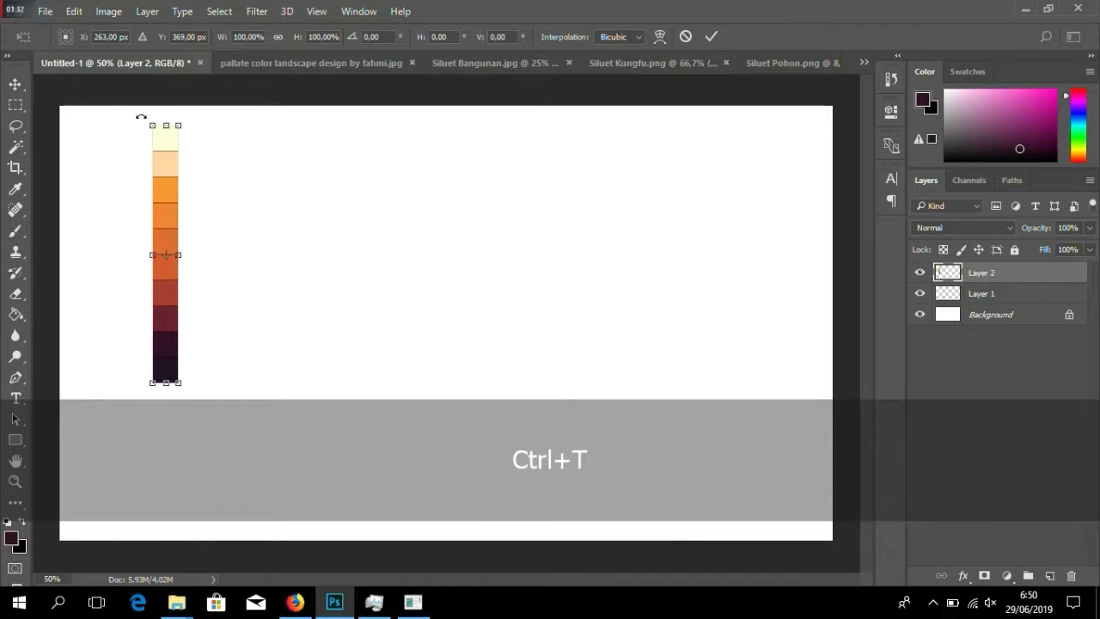
drag(141, 117, 193, 127)
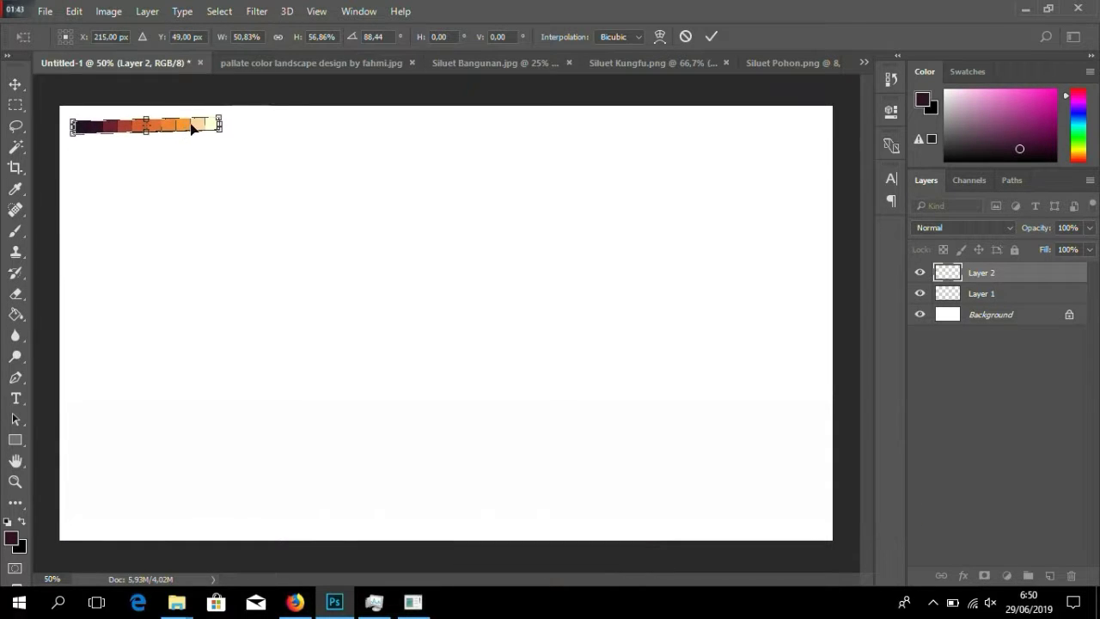
key(Return)
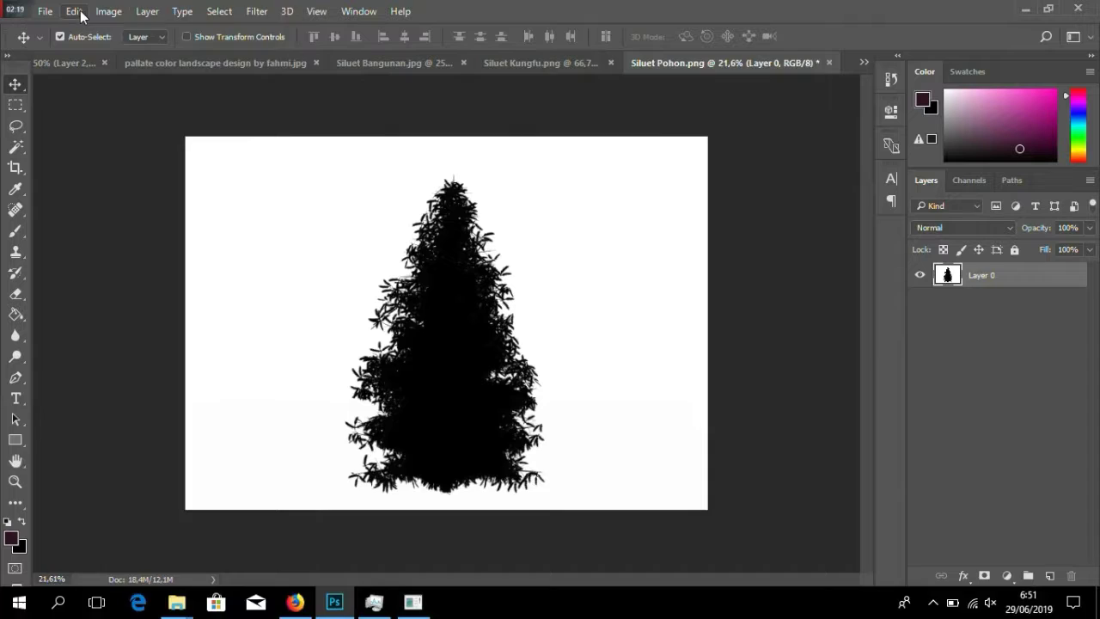
Define the tree silhouette as a brush preset named Siluet Pohon.png and close its document without saving.
click(75, 11)
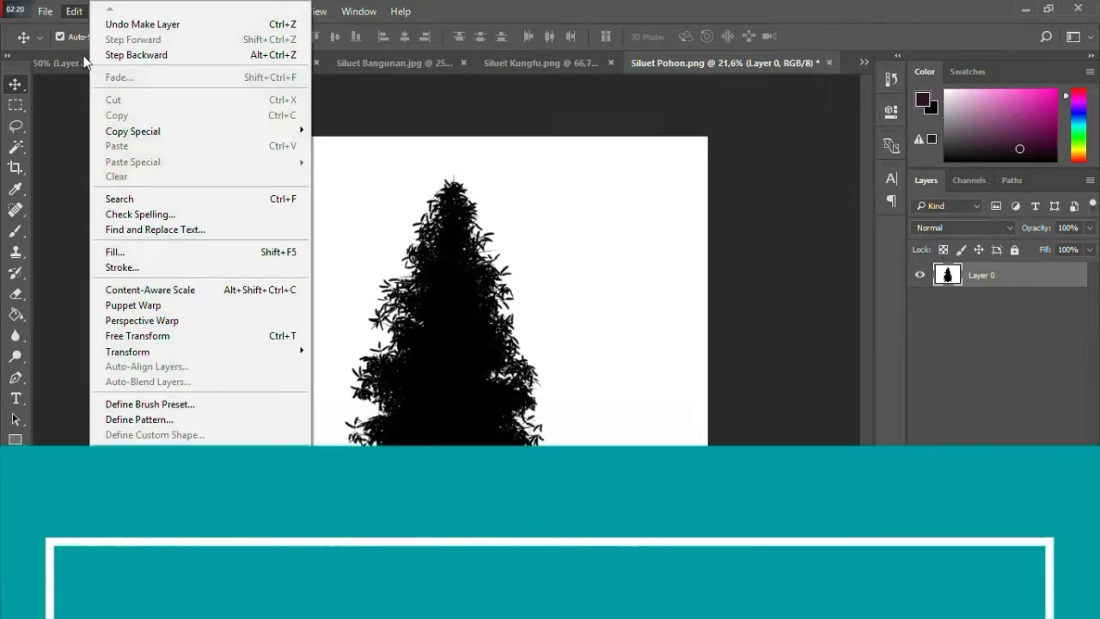
click(200, 404)
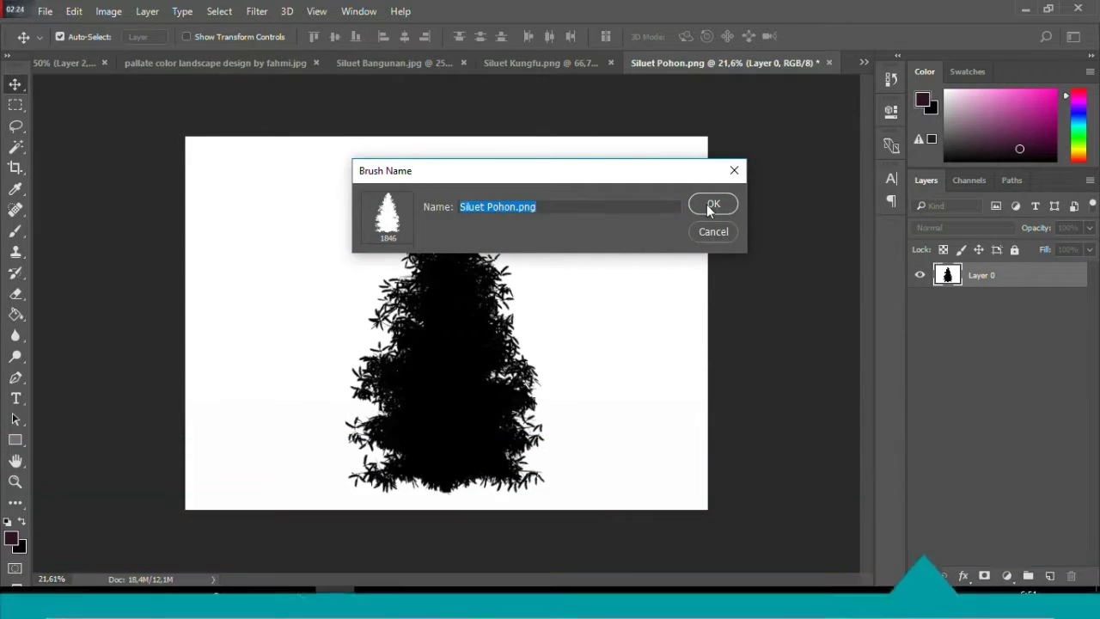
click(709, 206)
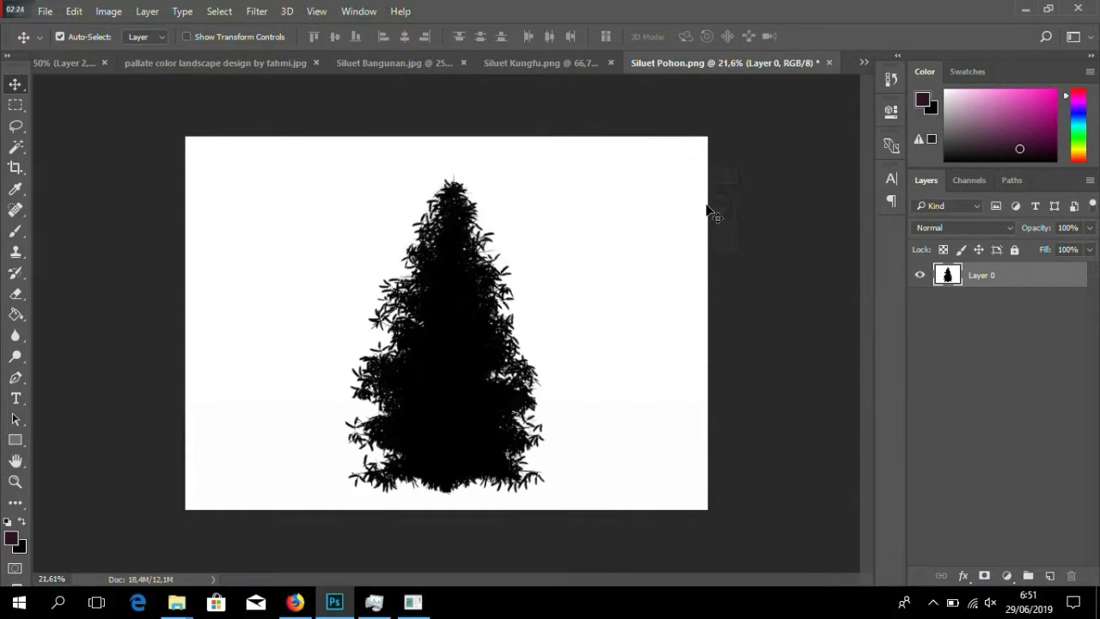
click(829, 62)
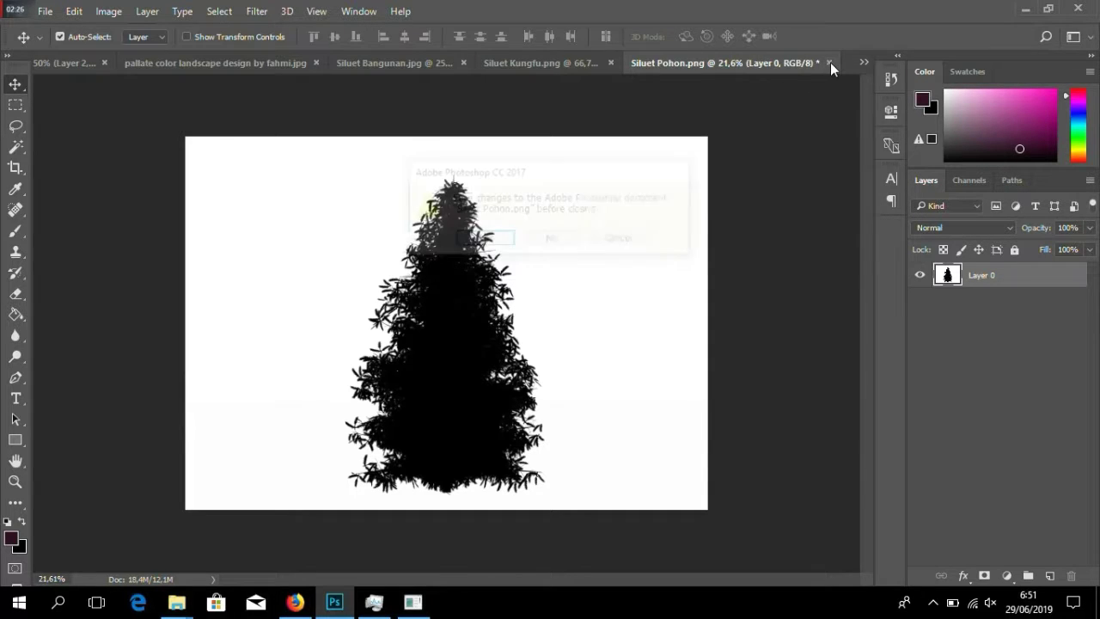
click(574, 238)
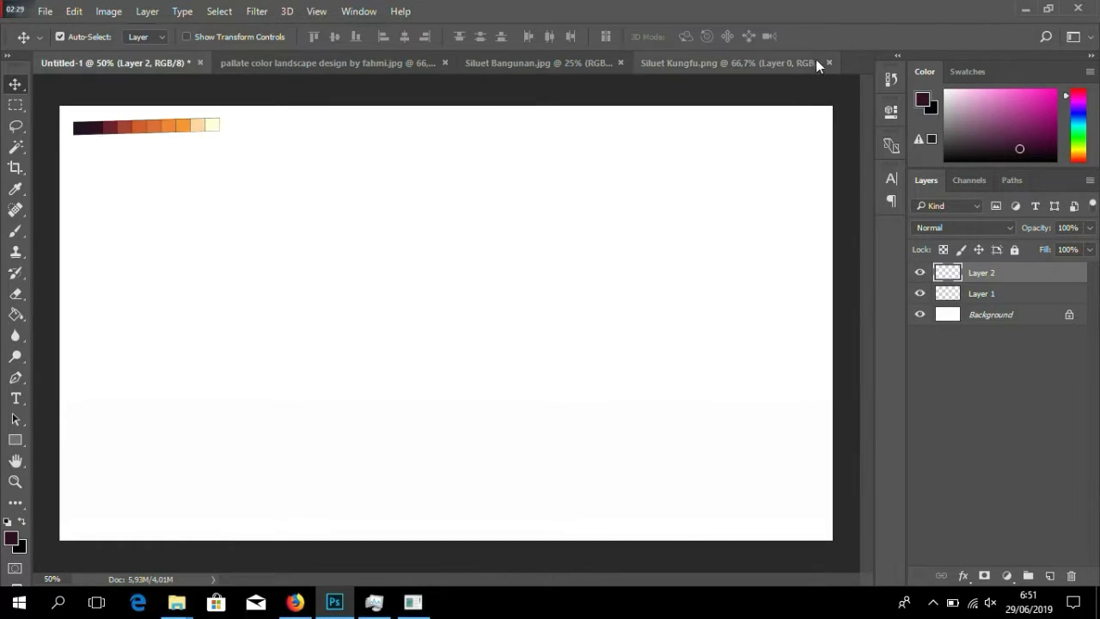
Define the kung fu fighter silhouette in Siluet Kungfu.png as a brush preset.
click(791, 63)
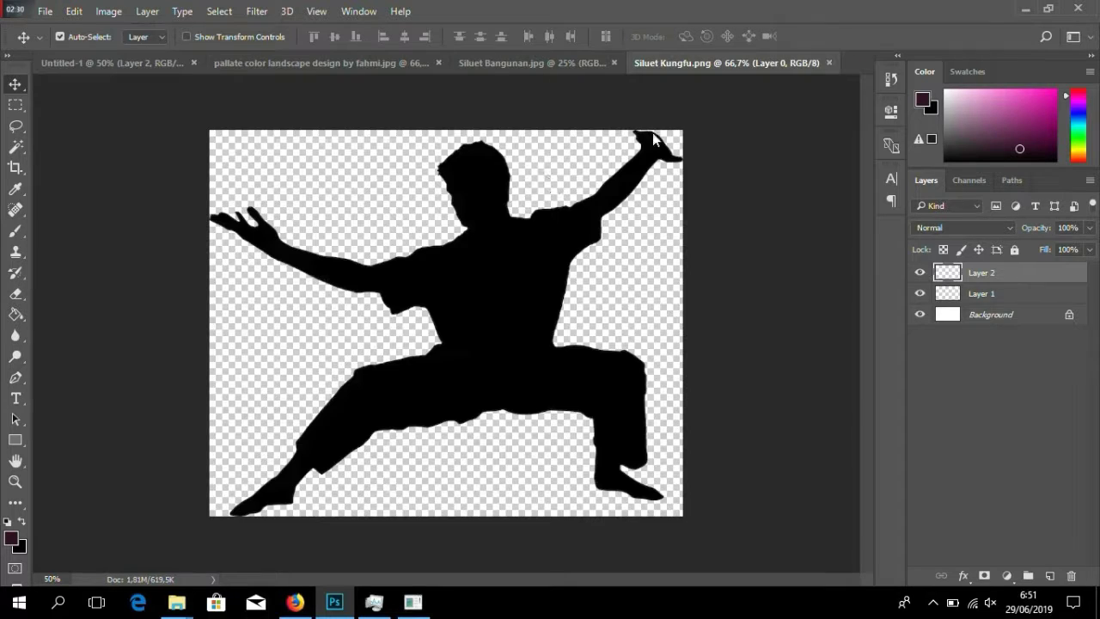
click(107, 12)
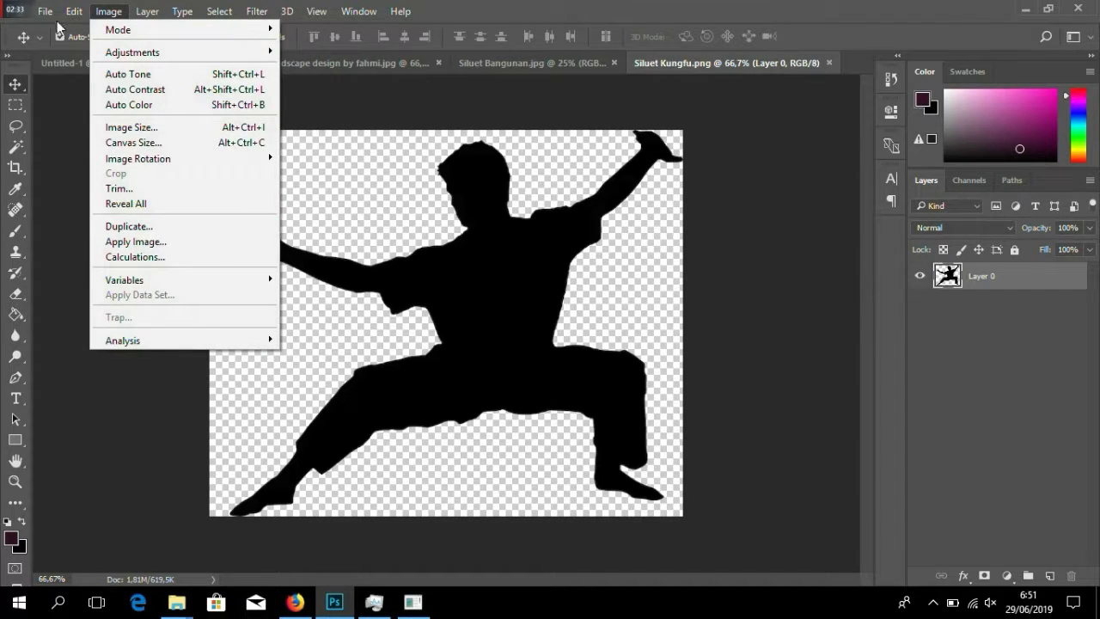
mouse_move(69, 11)
click(189, 404)
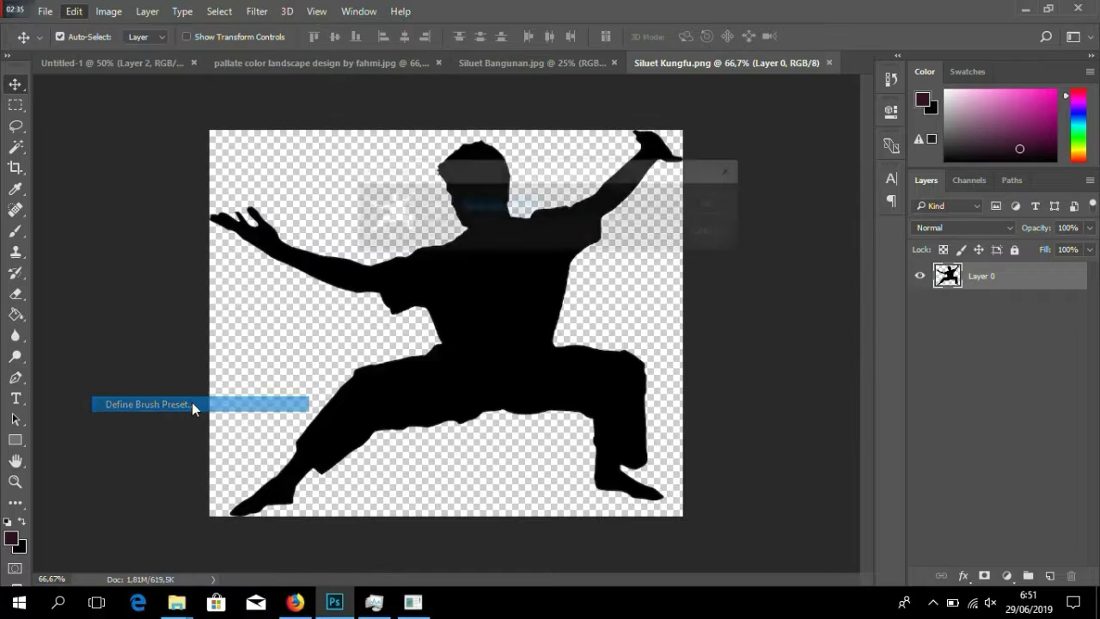
click(711, 203)
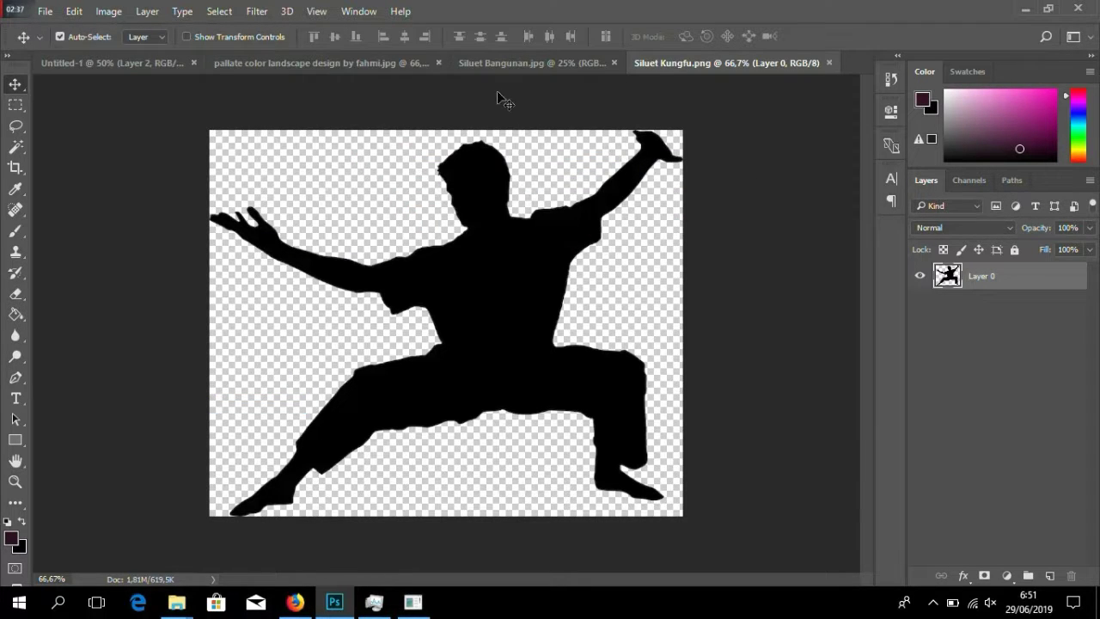
Define the pagoda silhouette in Siluet Bangunan.jpg as a brush preset.
click(507, 63)
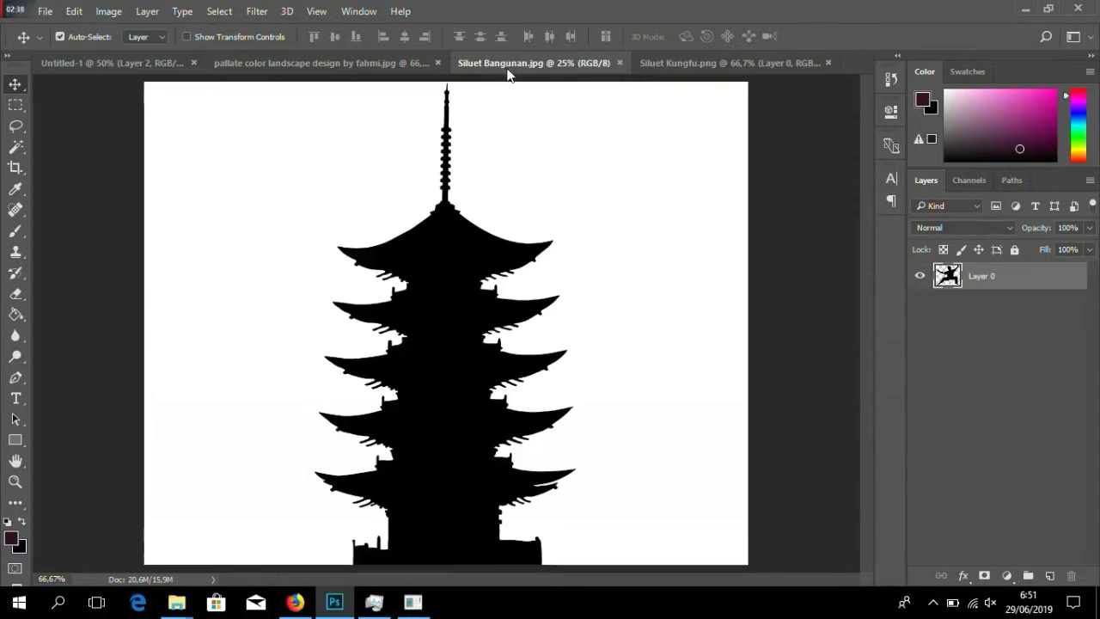
click(73, 11)
click(226, 404)
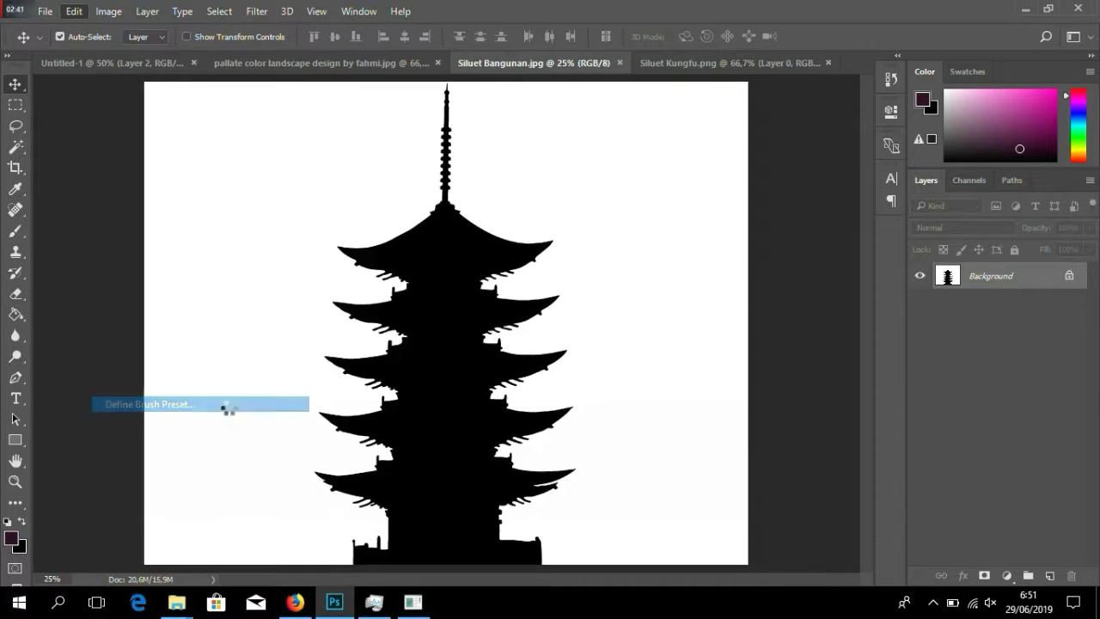
click(712, 206)
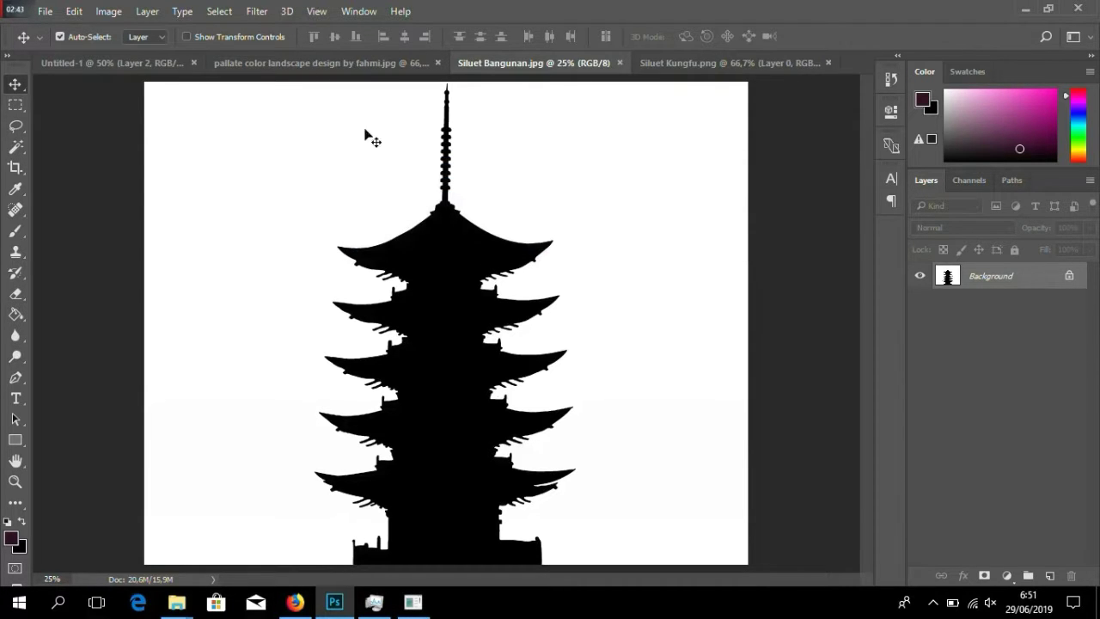
On Layer 1 of Untitled-1, lasso a hilly ground strip along the canvas bottom, fill it with the palette's dark purple, and stack Layer 2 beneath it.
click(123, 60)
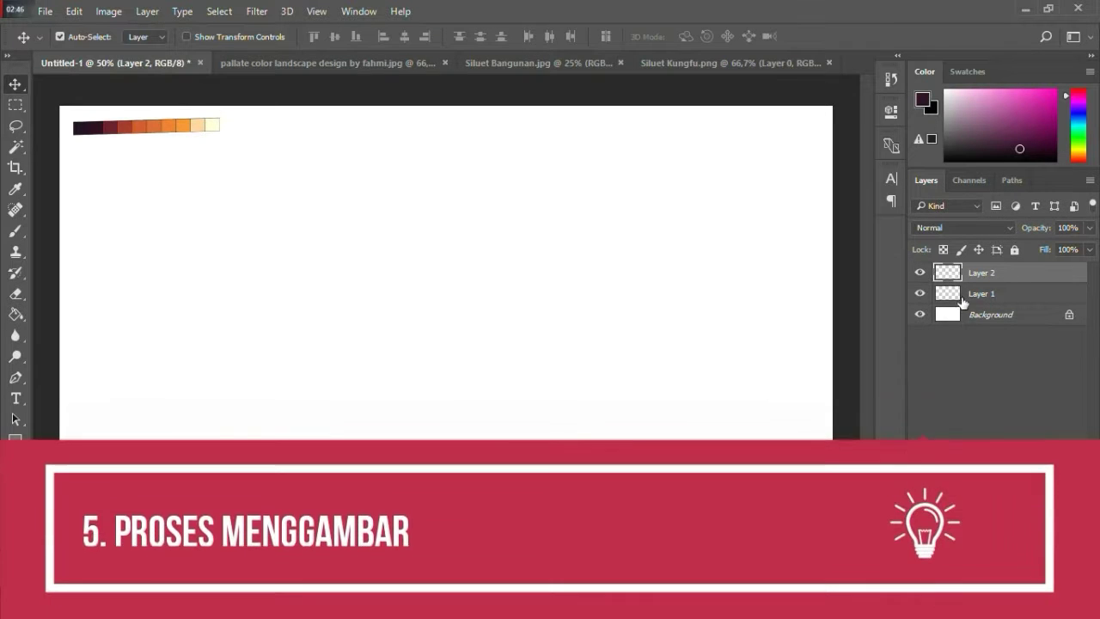
click(967, 297)
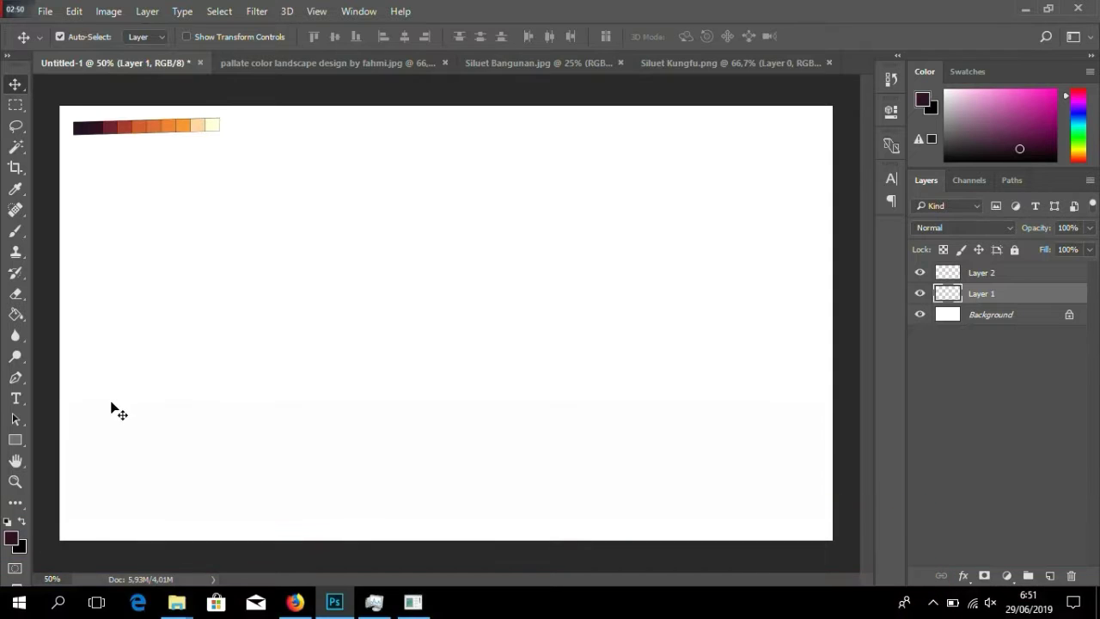
key(l)
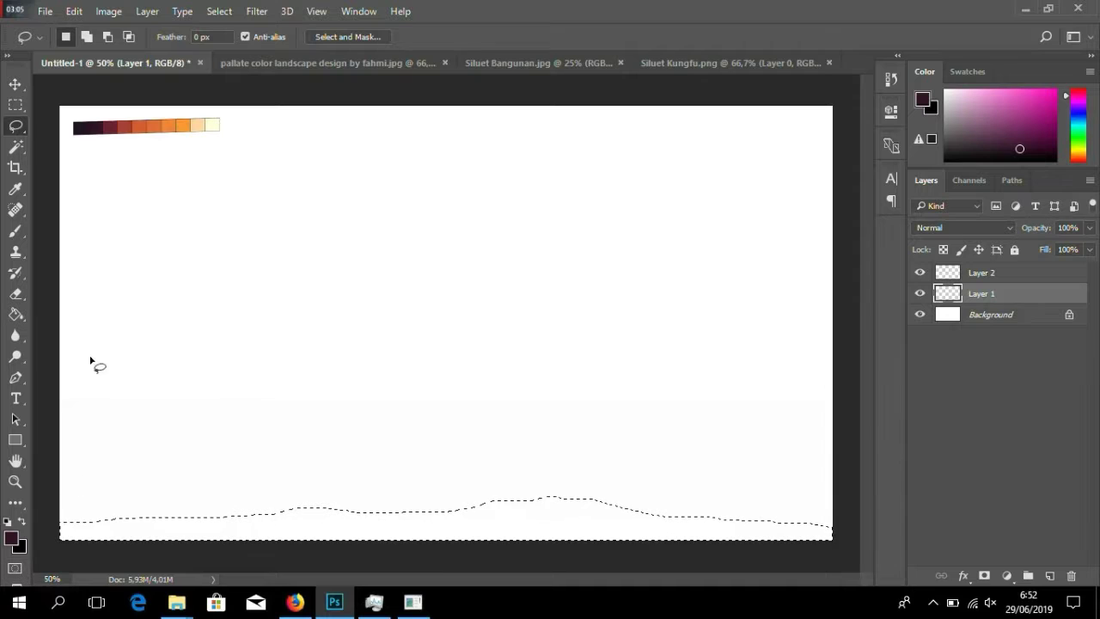
key(g)
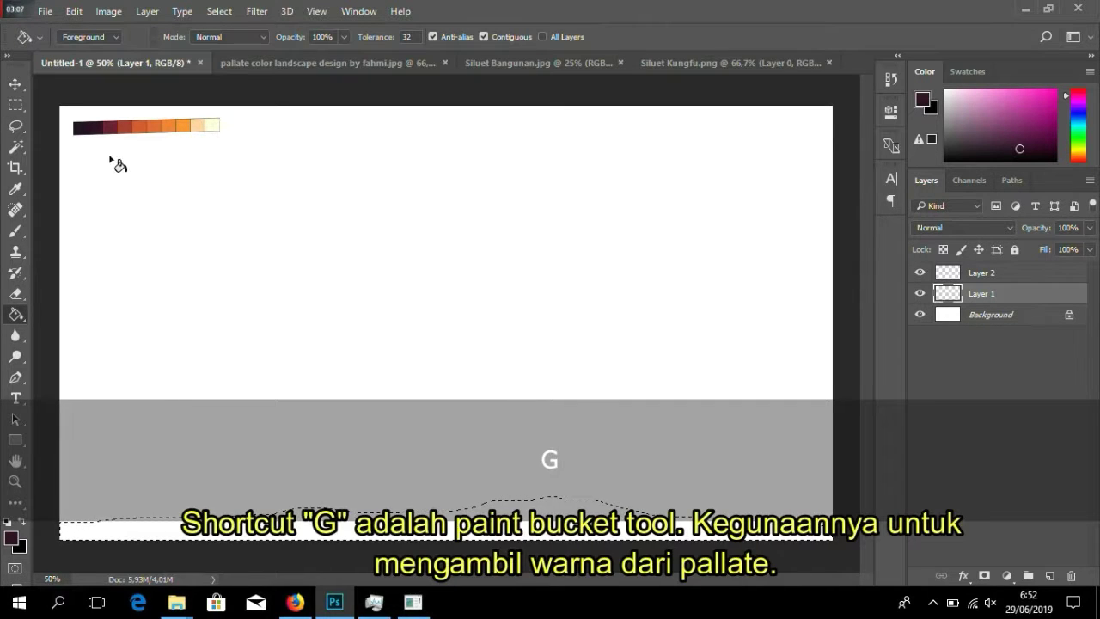
key(alt)
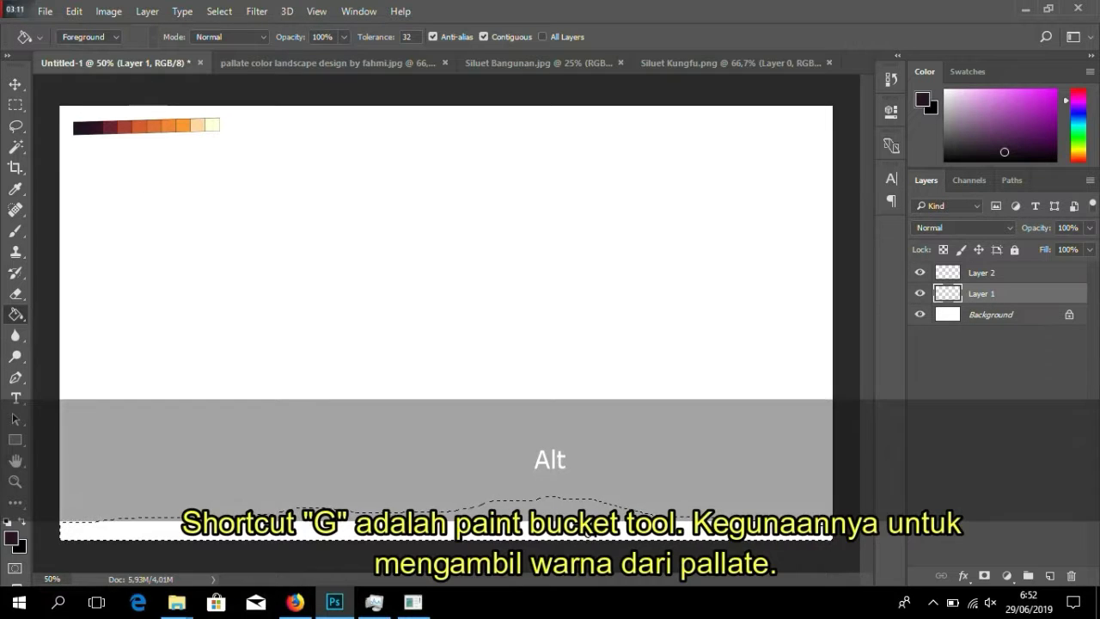
click(580, 524)
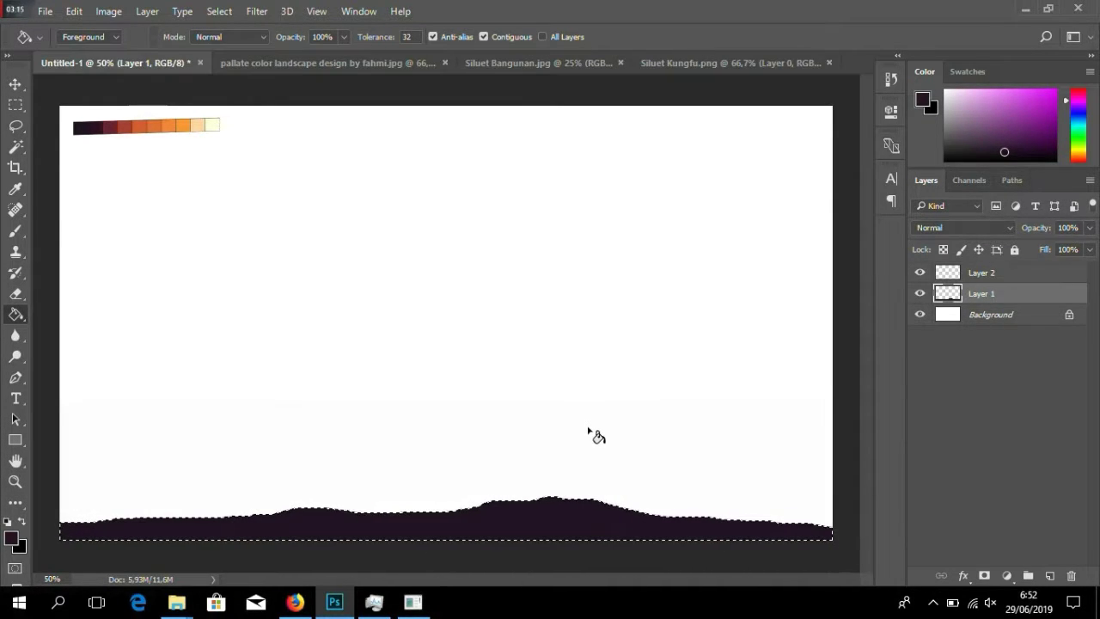
click(1023, 277)
drag(1024, 282, 1030, 307)
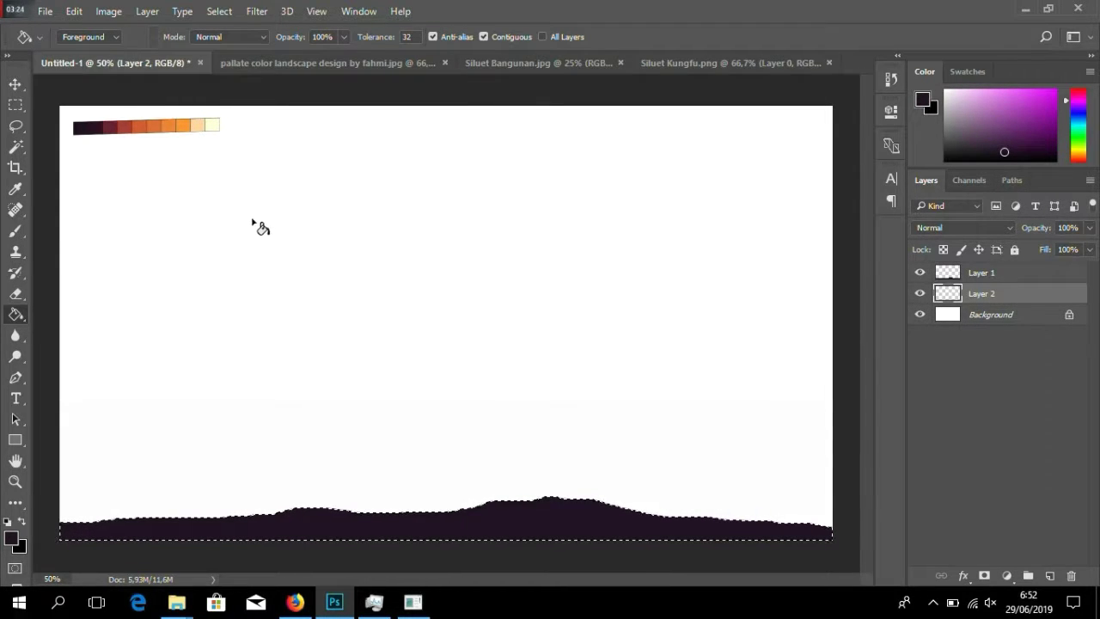
Choose the tree silhouette preset for the Brush tool and reduce its size to 200 px.
key(b)
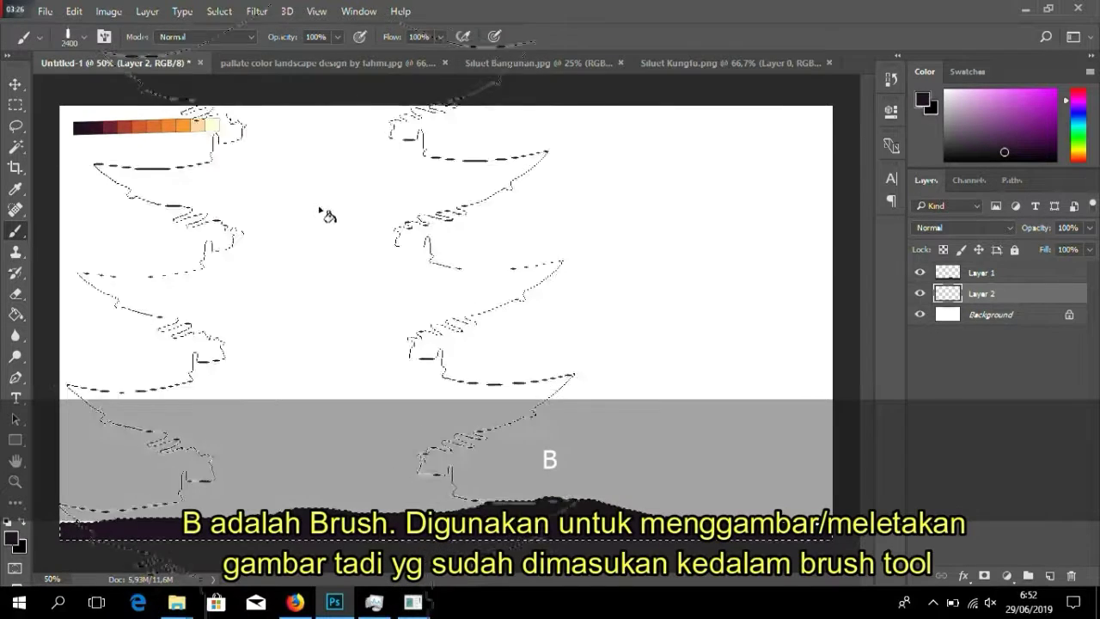
right_click(375, 215)
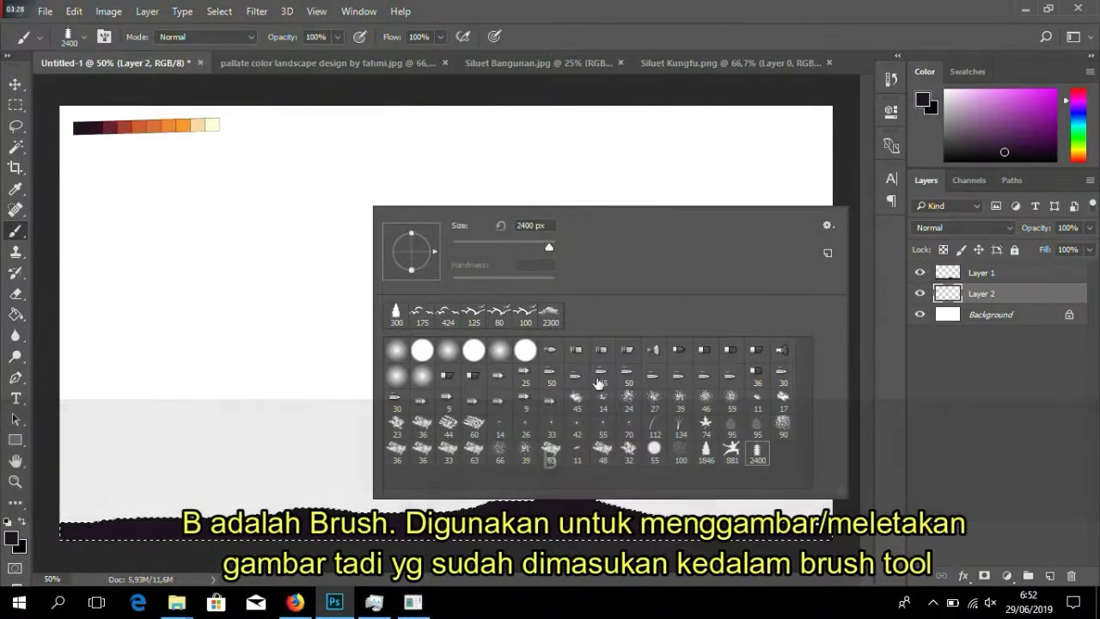
click(626, 15)
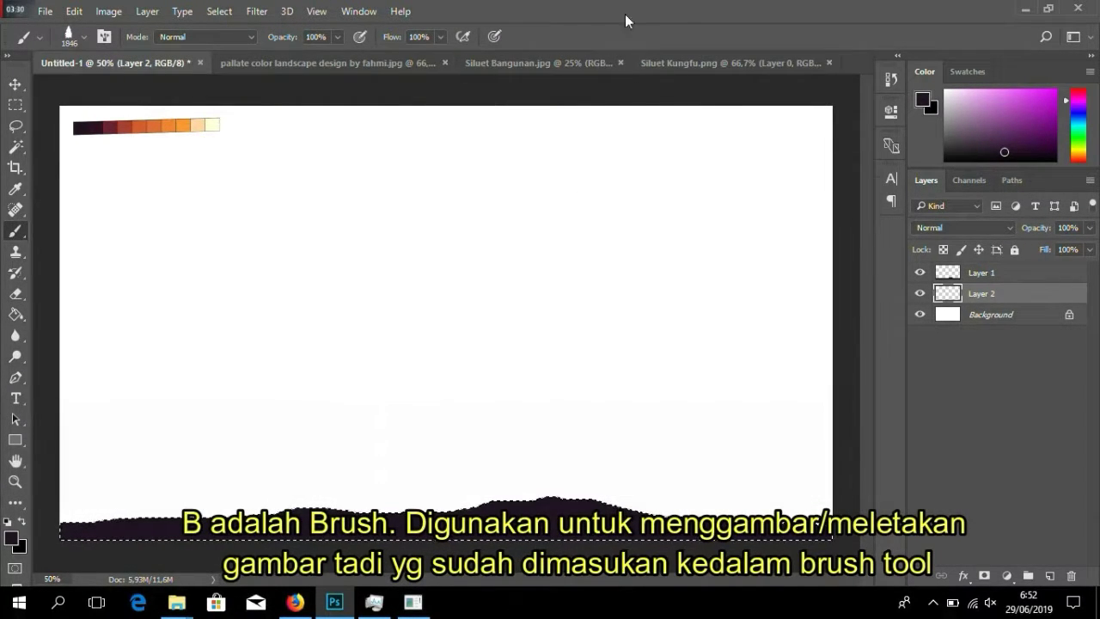
key(bracketleft)
key(bracketleft)
key(bracketleft)
key(bracketleft)
key(bracketleft)
key(bracketleft)
key(bracketleft)
key(bracketleft)
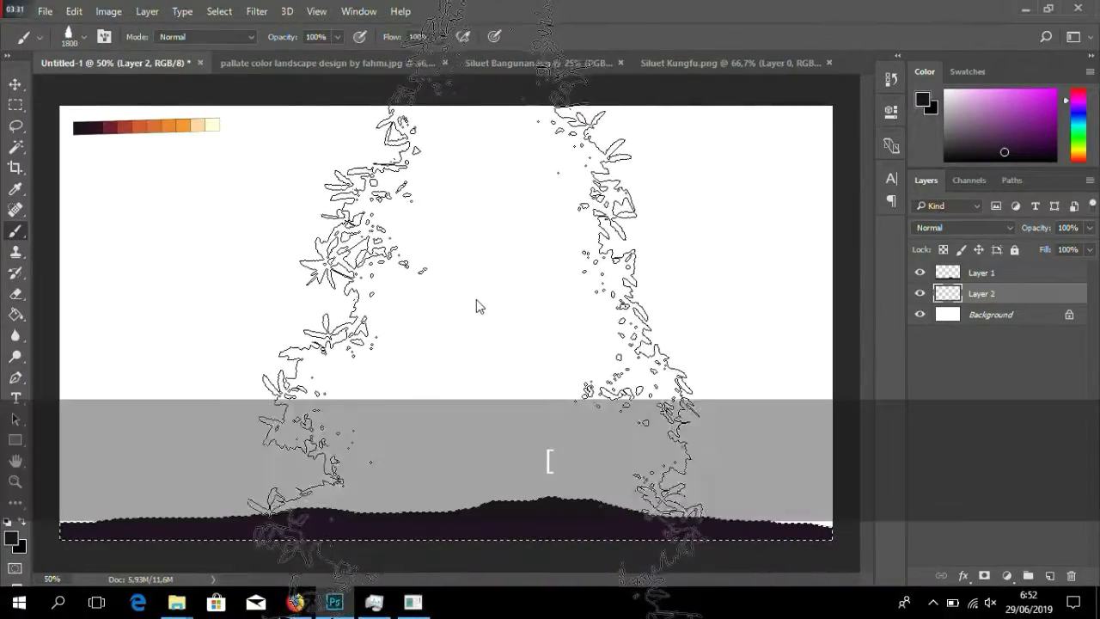
key(bracketleft)
key(bracketleft)
key(bracketleft)
key(bracketleft)
key(bracketleft)
key(bracketleft)
key(bracketleft)
key(bracketleft)
key(bracketleft)
key(bracketleft)
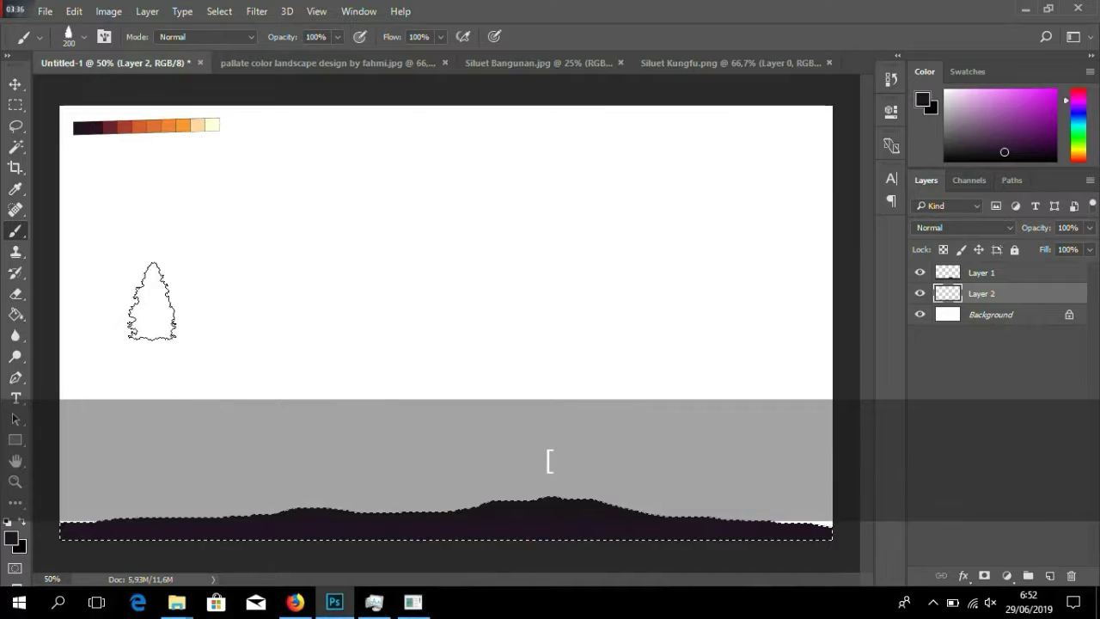
Sample the palette's second swatch, dark plum, as the foreground colour and deselect the ground strip.
key(alt)
alt+click(97, 126)
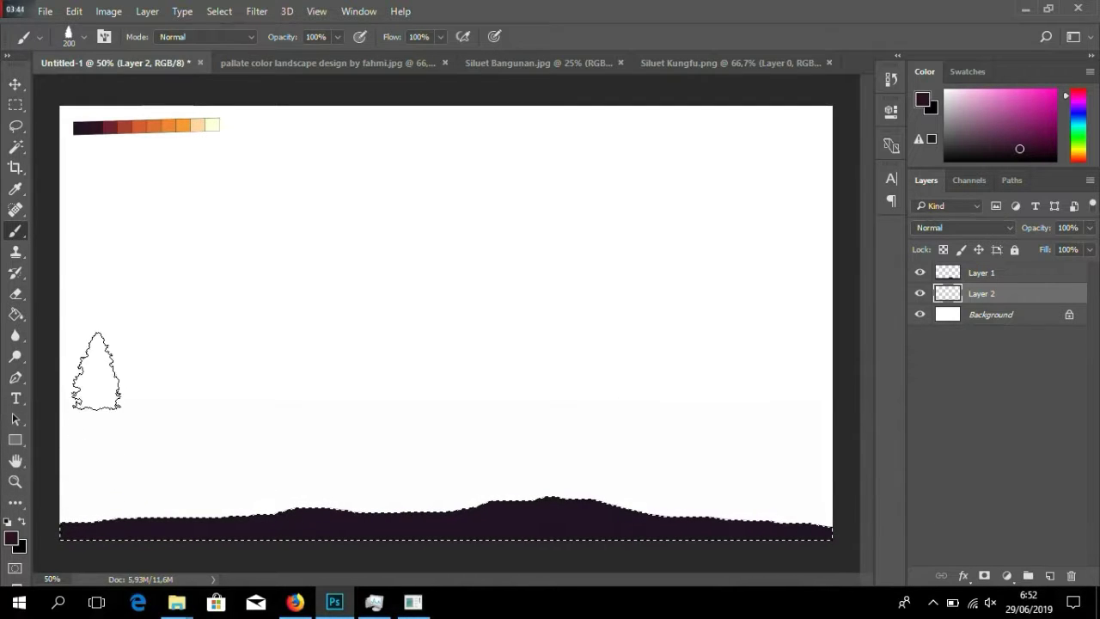
click(16, 127)
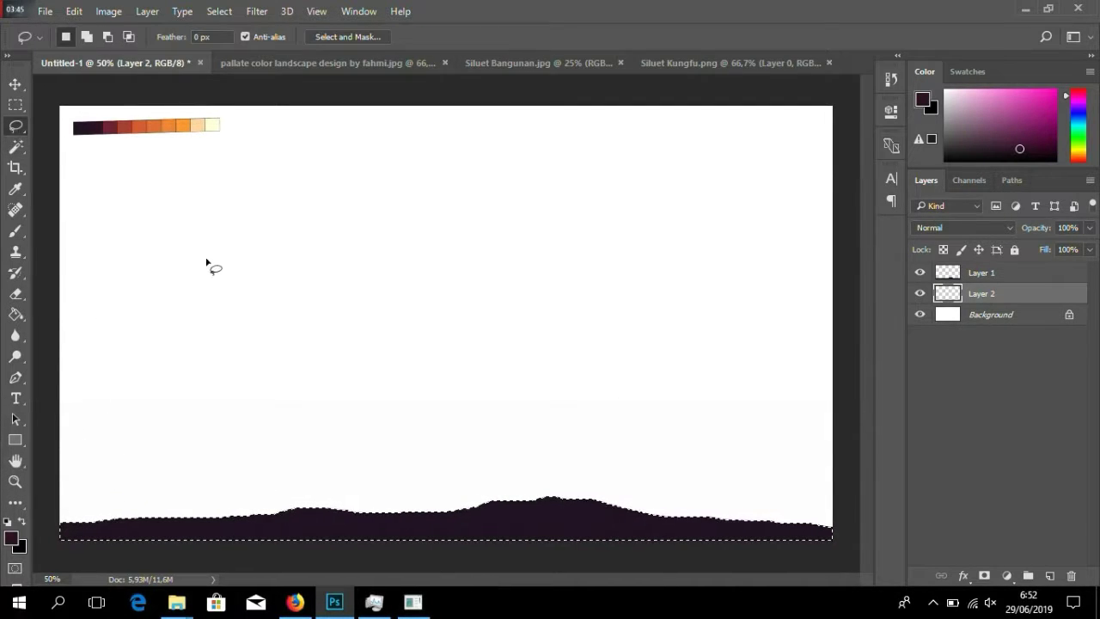
right_click(206, 260)
click(230, 257)
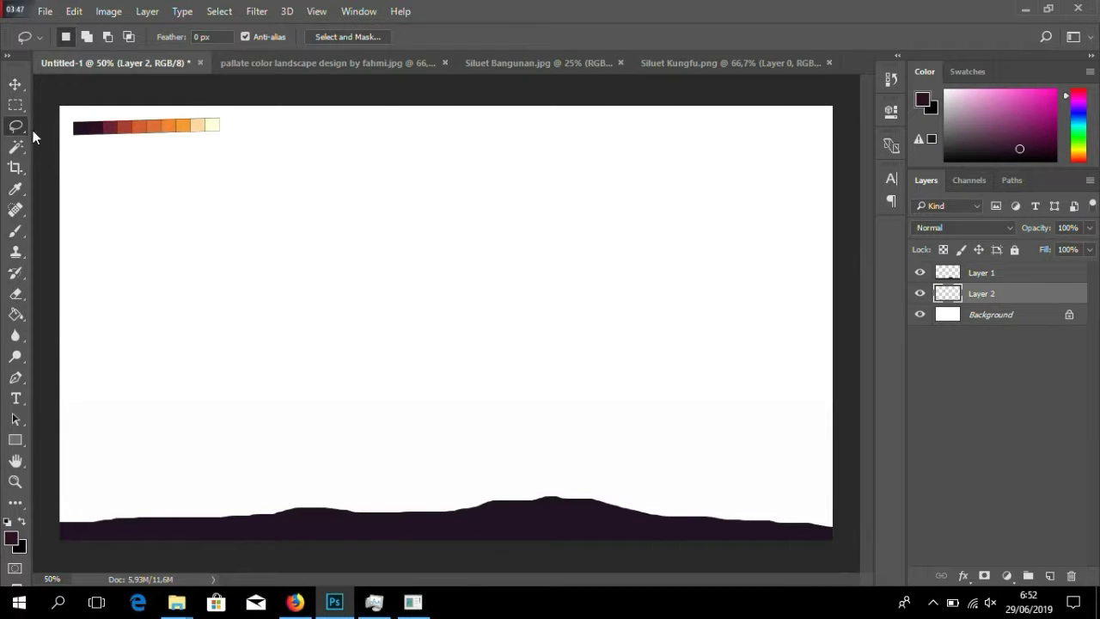
With the 200 px tree brush, paint a row of dark plum trees on Layer 2 along the full width of the ground strip.
click(14, 86)
key(b)
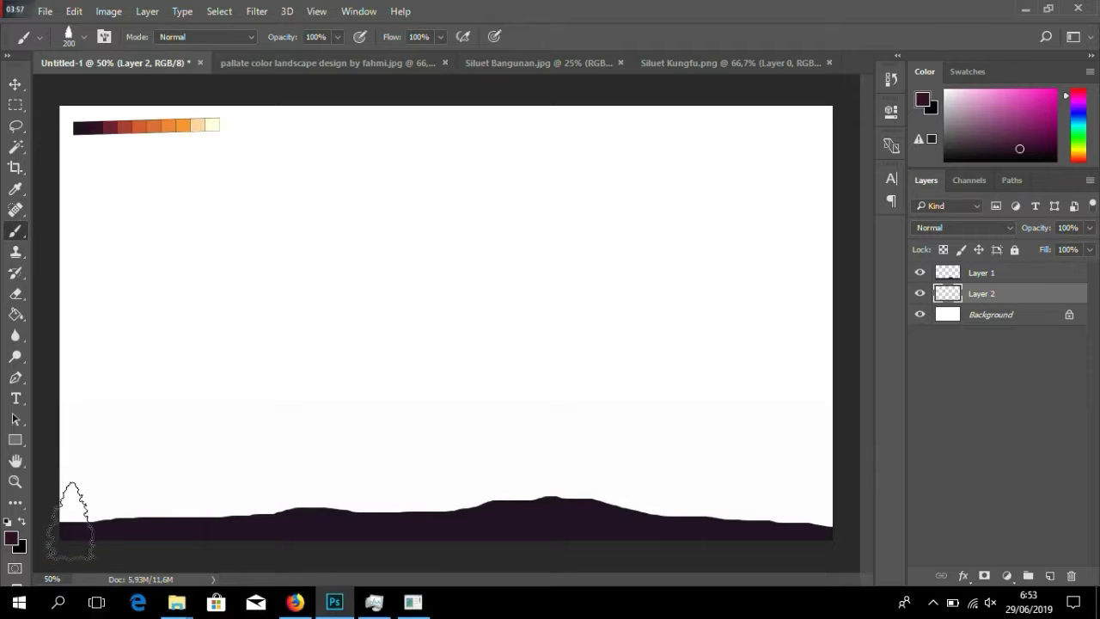
mouse_move(68, 520)
mouse_down()
mouse_move(529, 508)
mouse_move(828, 535)
mouse_move(776, 531)
mouse_up()
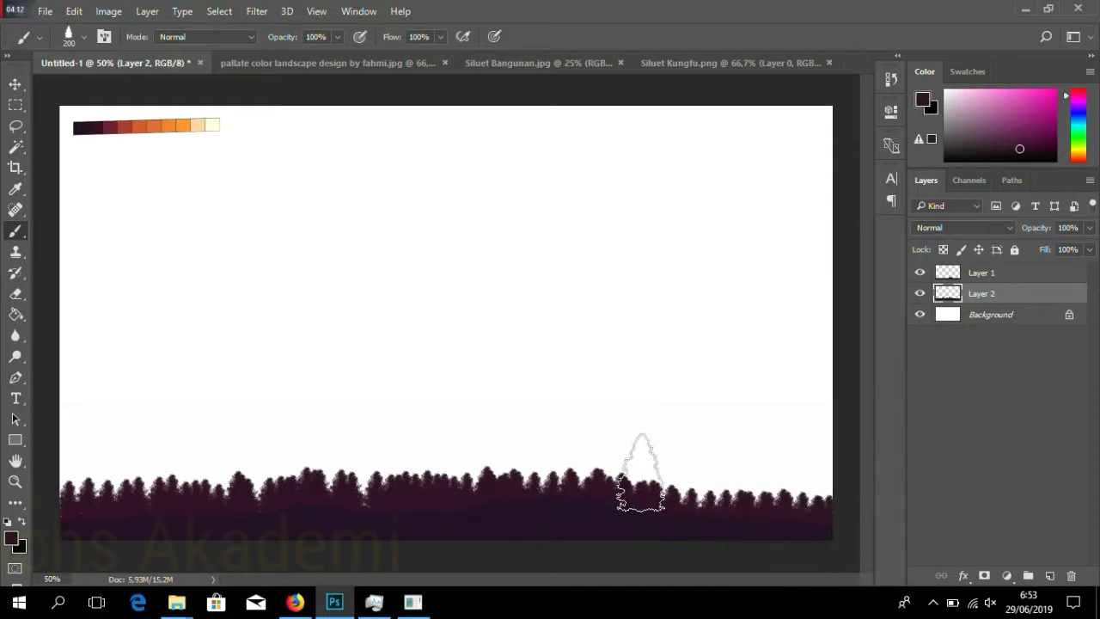
On a new layer directly above the Background, paint a full-width row of trees in the palette's third swatch, maroon, with the brush at 150 px.
click(1010, 317)
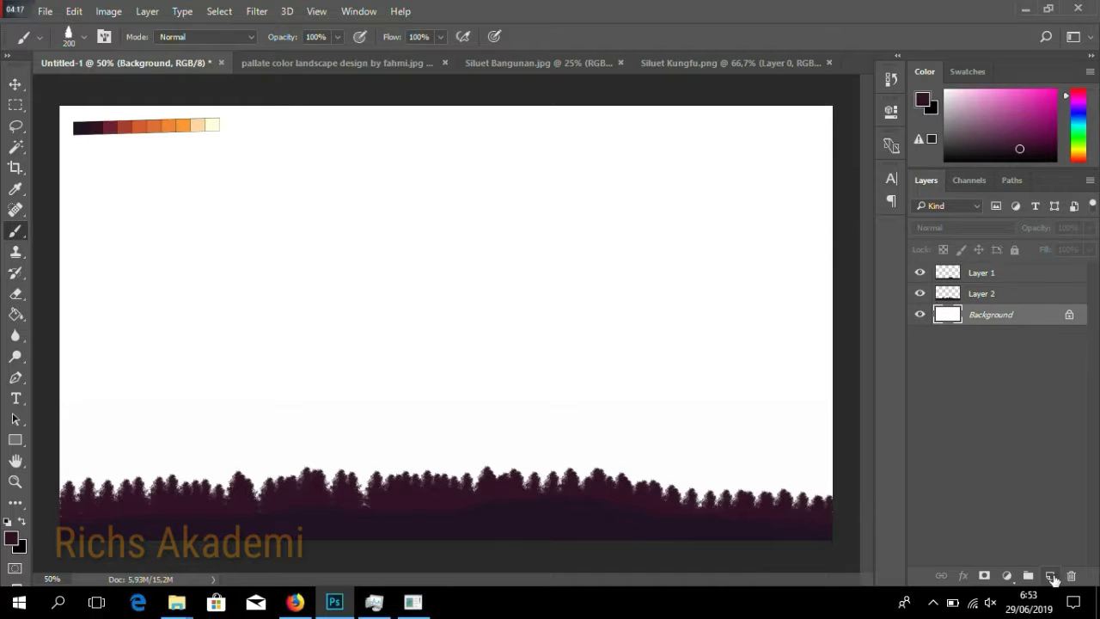
click(1050, 576)
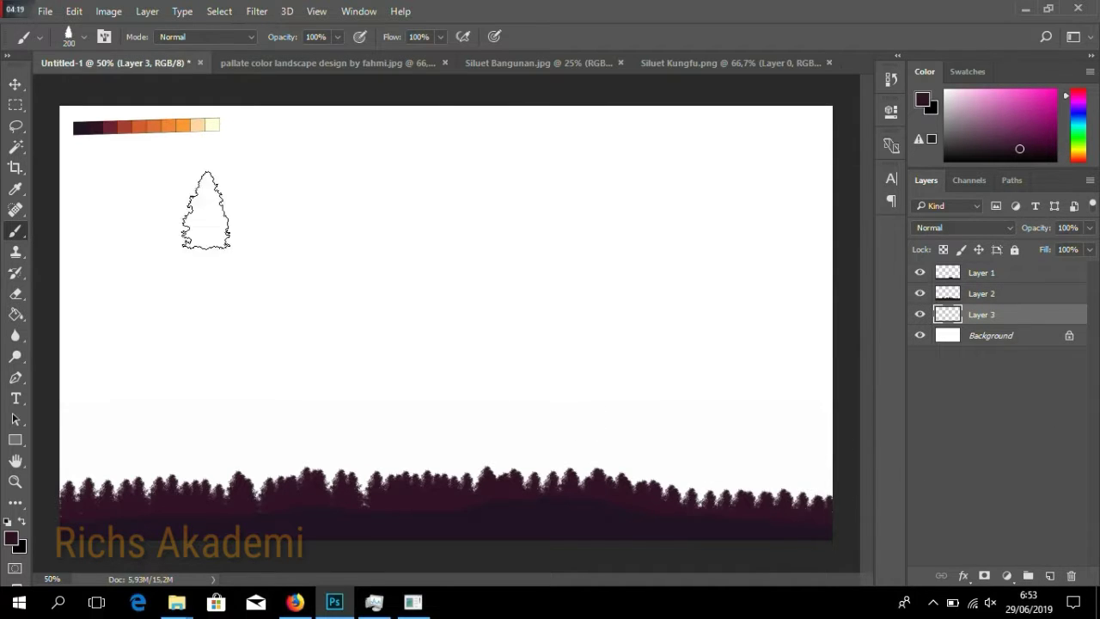
key(alt)
alt+click(112, 125)
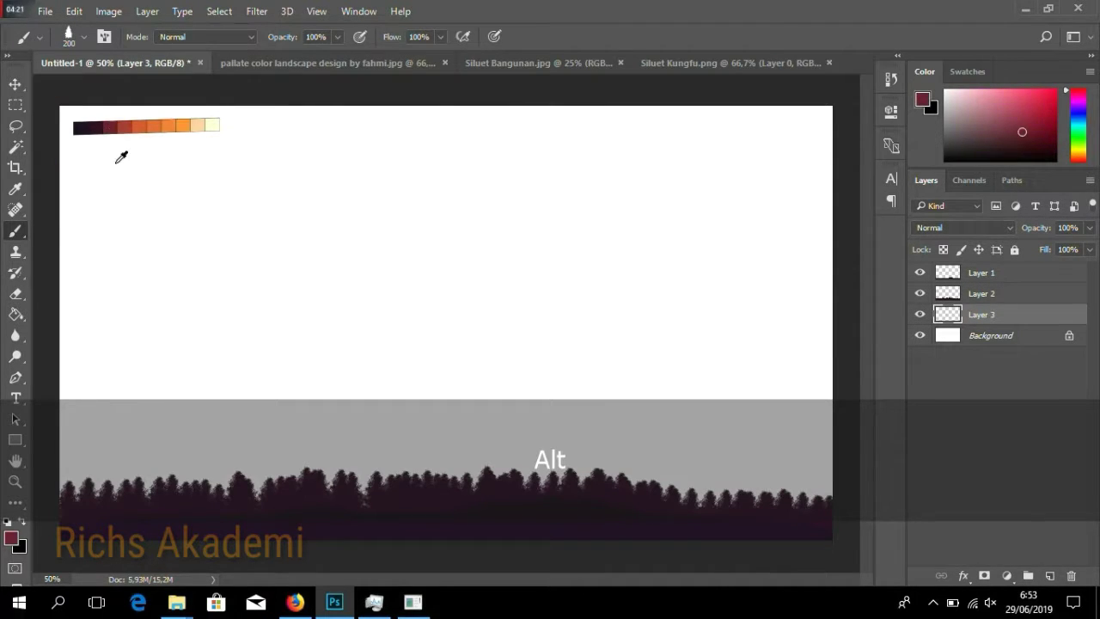
key(bracketleft)
key(bracketleft)
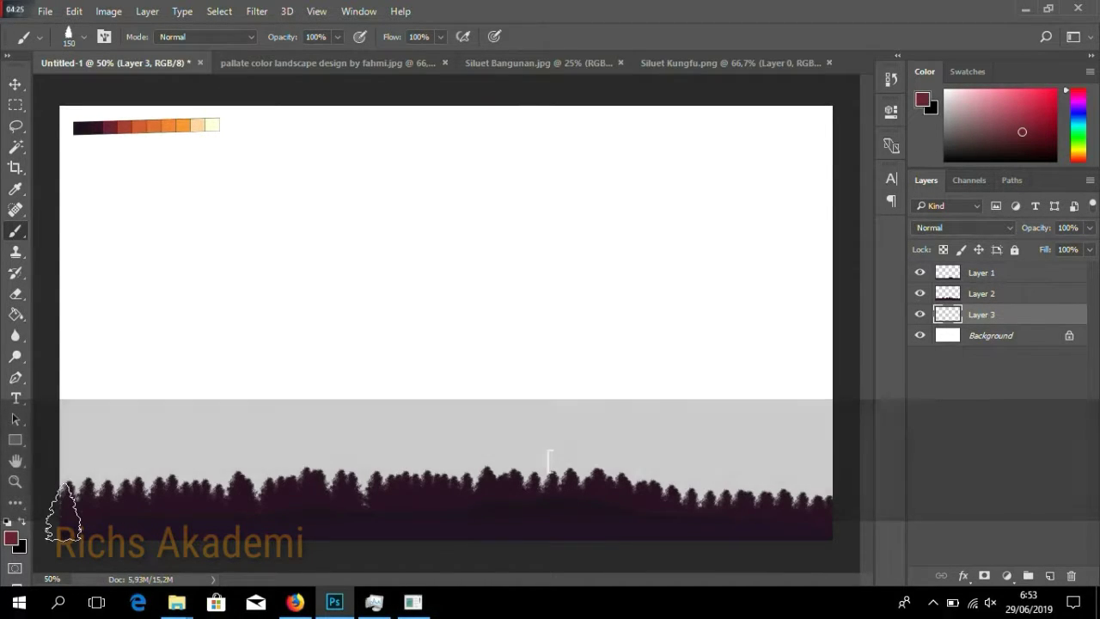
mouse_move(72, 506)
mouse_down()
mouse_move(610, 494)
mouse_move(826, 519)
mouse_move(767, 515)
mouse_up()
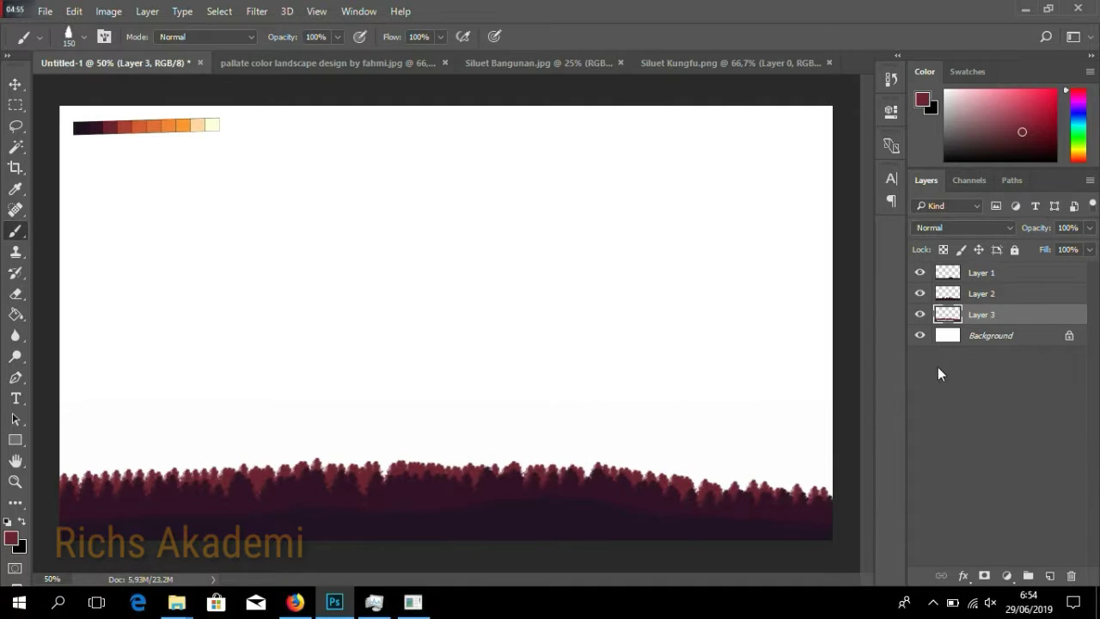
Add another layer just above the Background and paint a tree row across it in the palette's fourth swatch, brick red, at 125 px.
click(994, 339)
click(1050, 575)
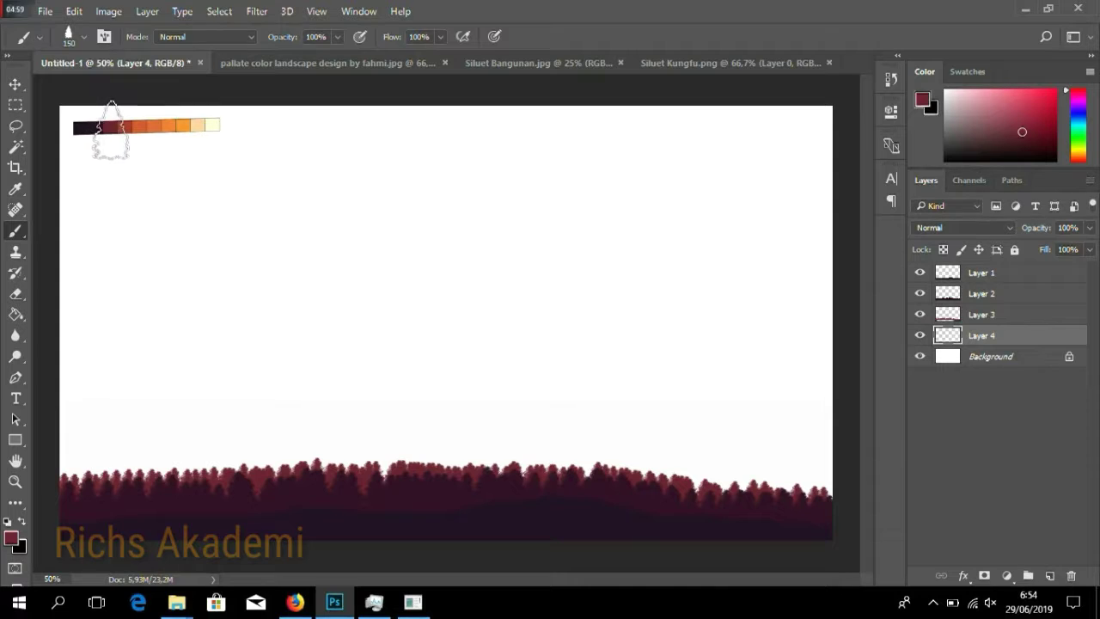
key(alt)
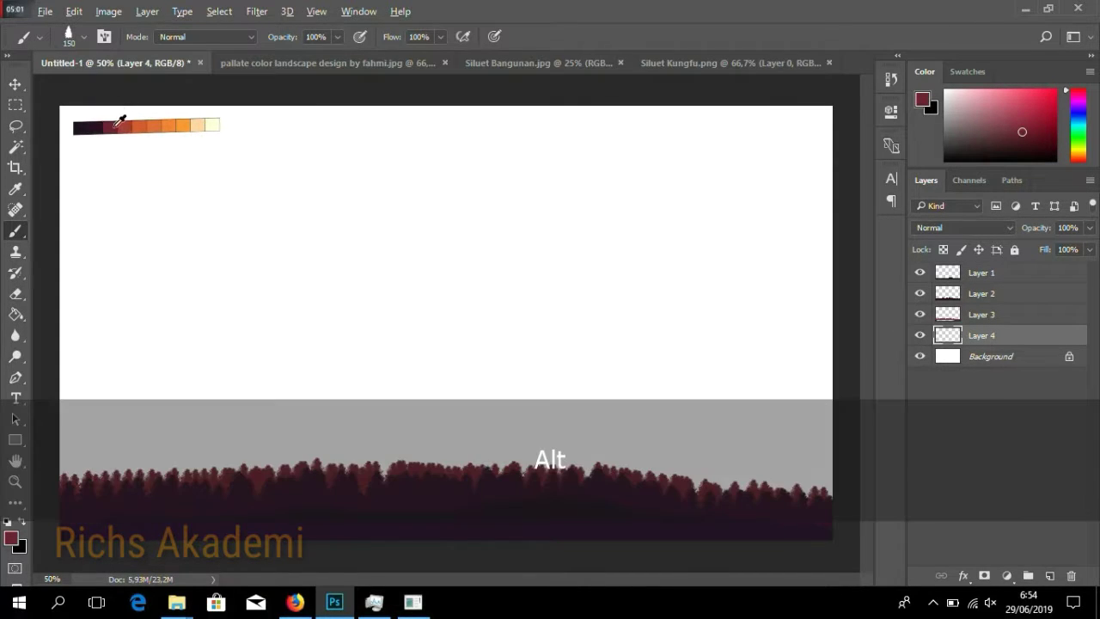
drag(114, 123, 126, 125)
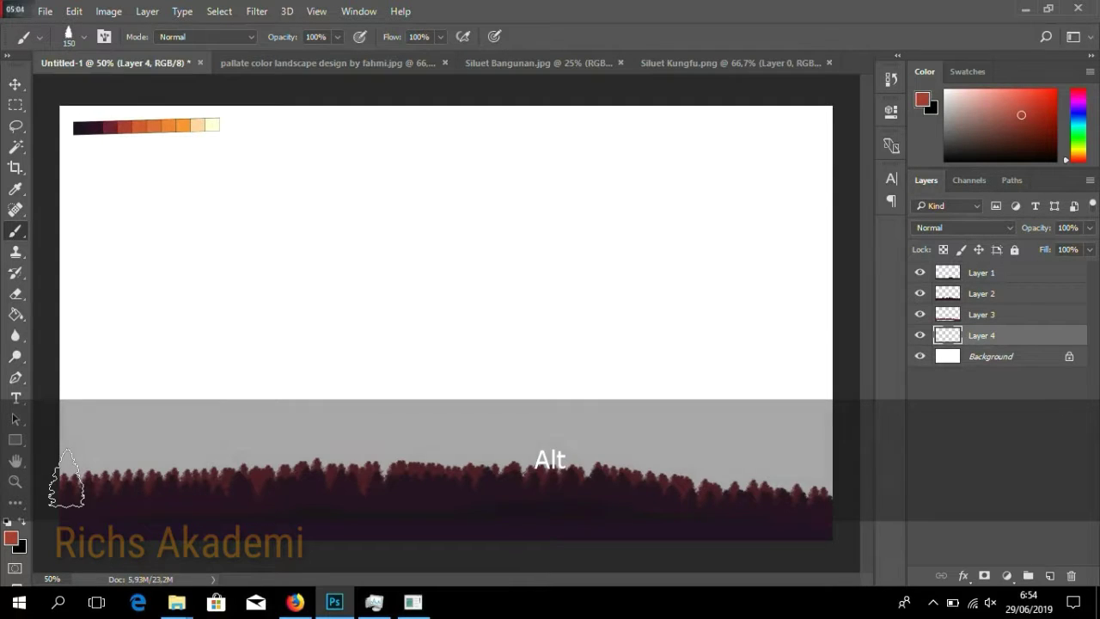
key(bracketleft)
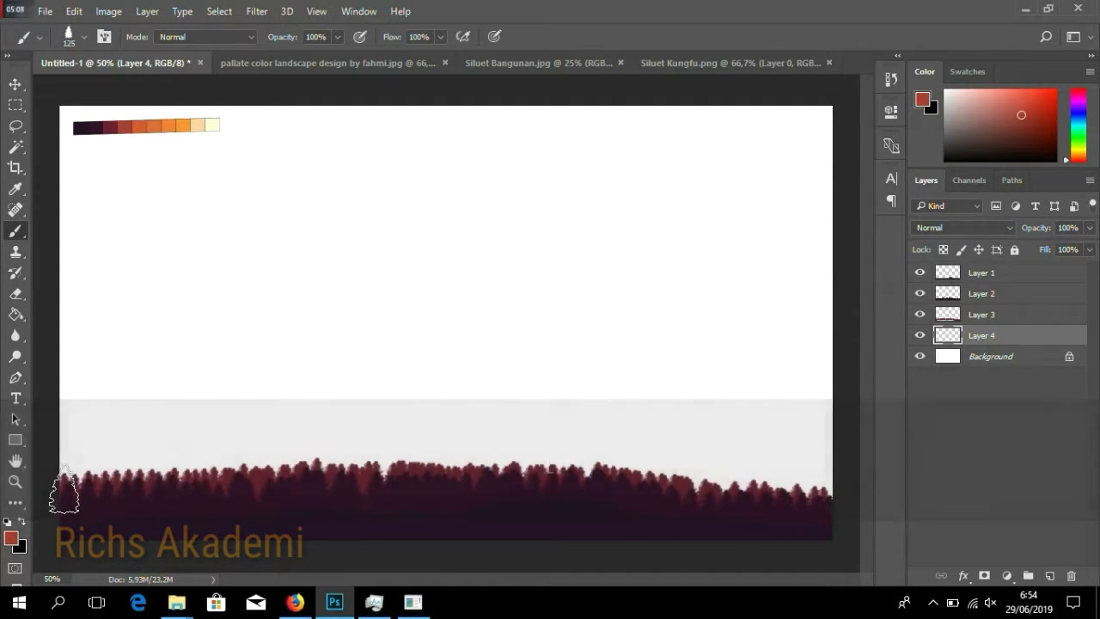
mouse_move(69, 486)
mouse_down()
mouse_move(537, 485)
mouse_move(680, 507)
mouse_move(825, 511)
mouse_move(697, 497)
mouse_up()
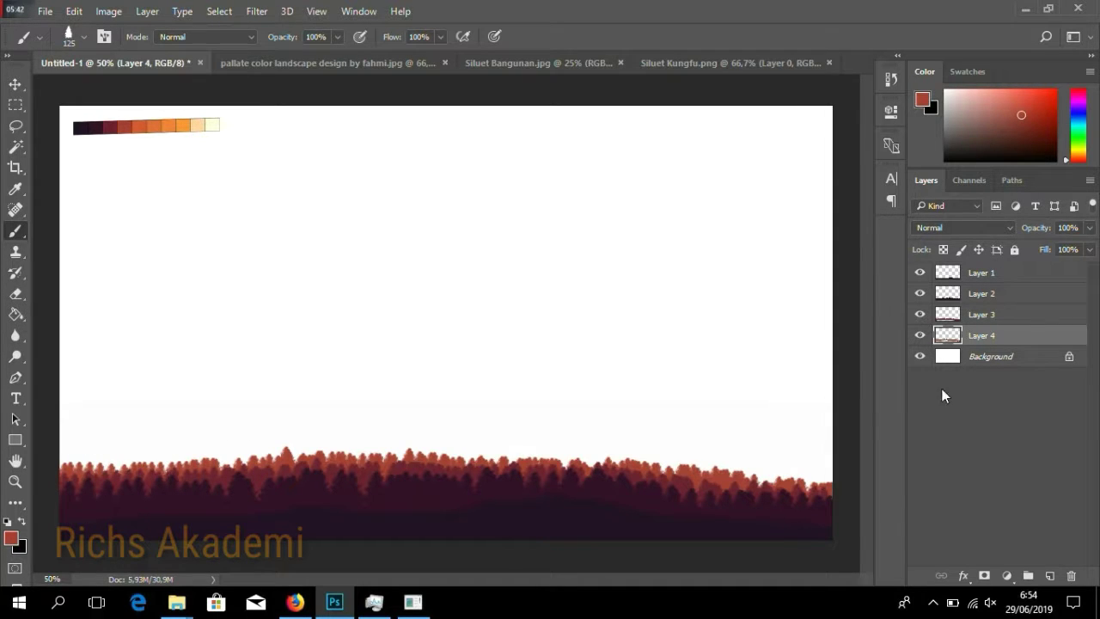
Paint a burnt-orange tree row using the palette's fifth swatch at 100 px on a new layer behind the brick-red trees.
click(1009, 357)
click(1048, 577)
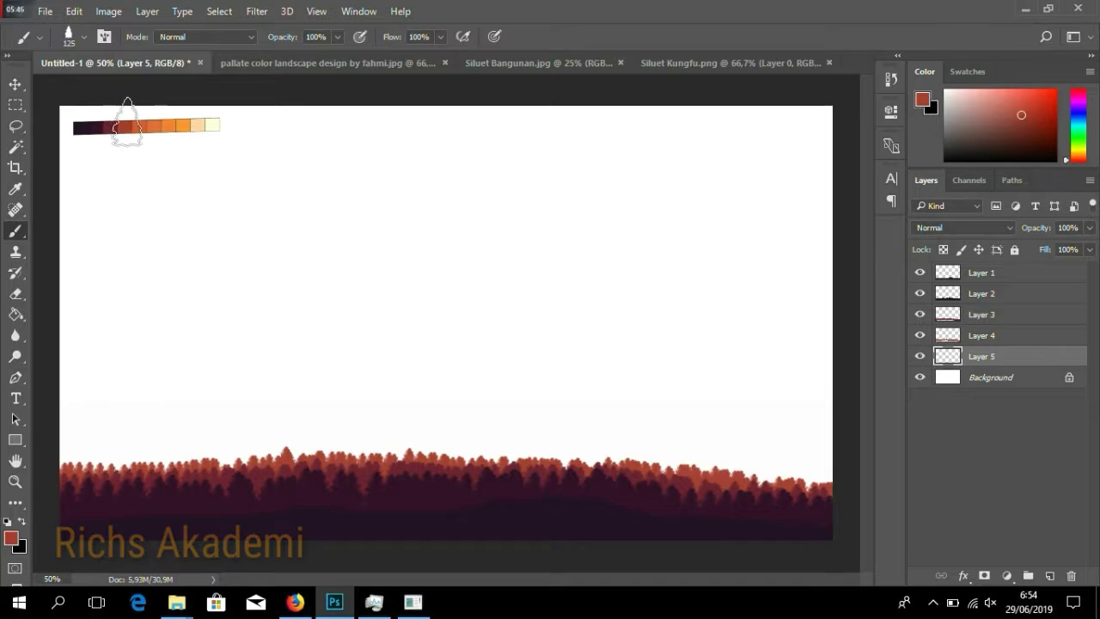
key(alt)
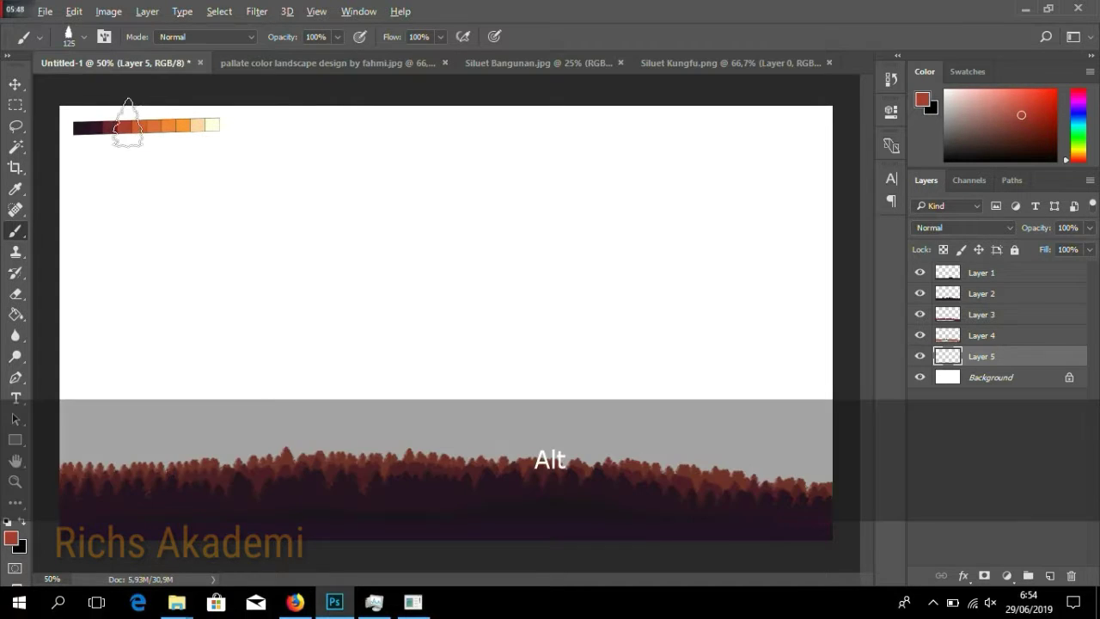
alt+click(143, 119)
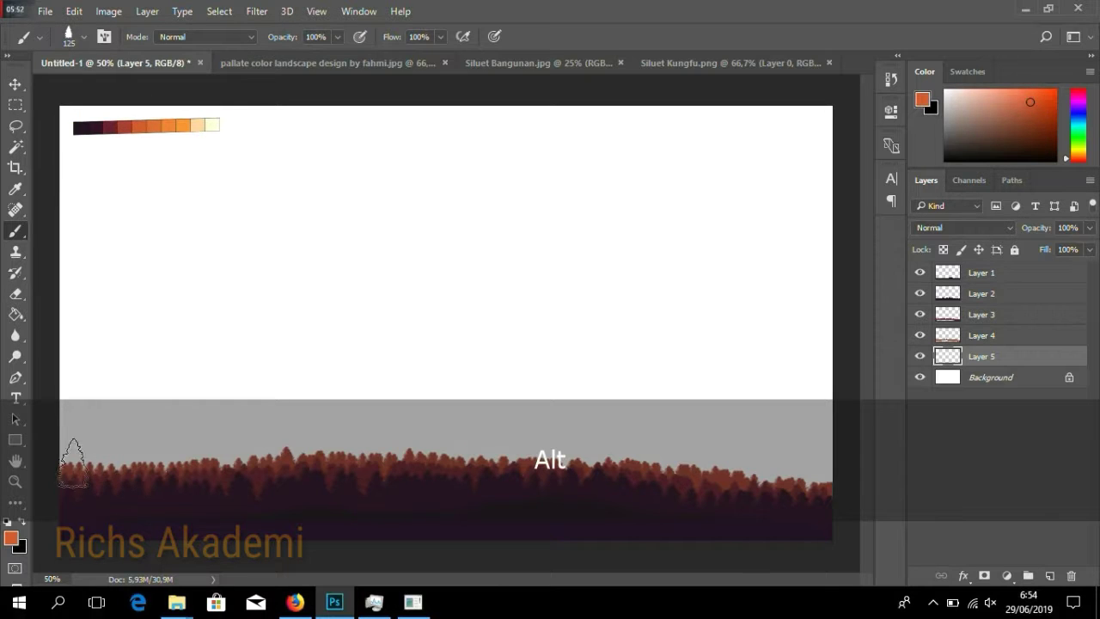
key(bracketleft)
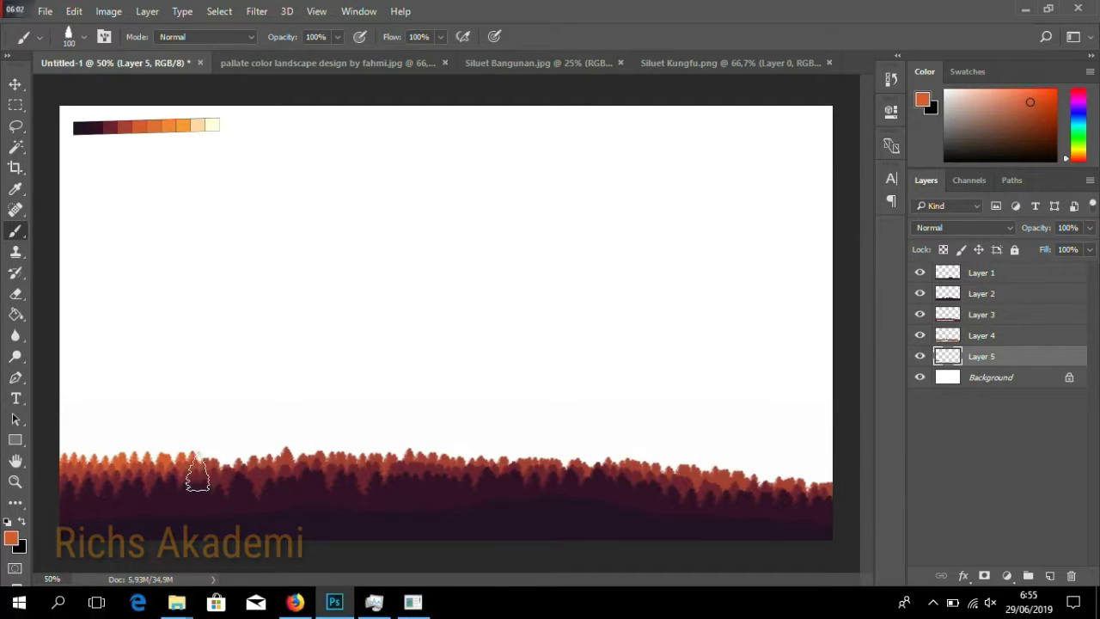
mouse_move(275, 468)
mouse_down()
mouse_move(599, 473)
mouse_move(701, 478)
mouse_move(800, 504)
mouse_move(838, 497)
mouse_up()
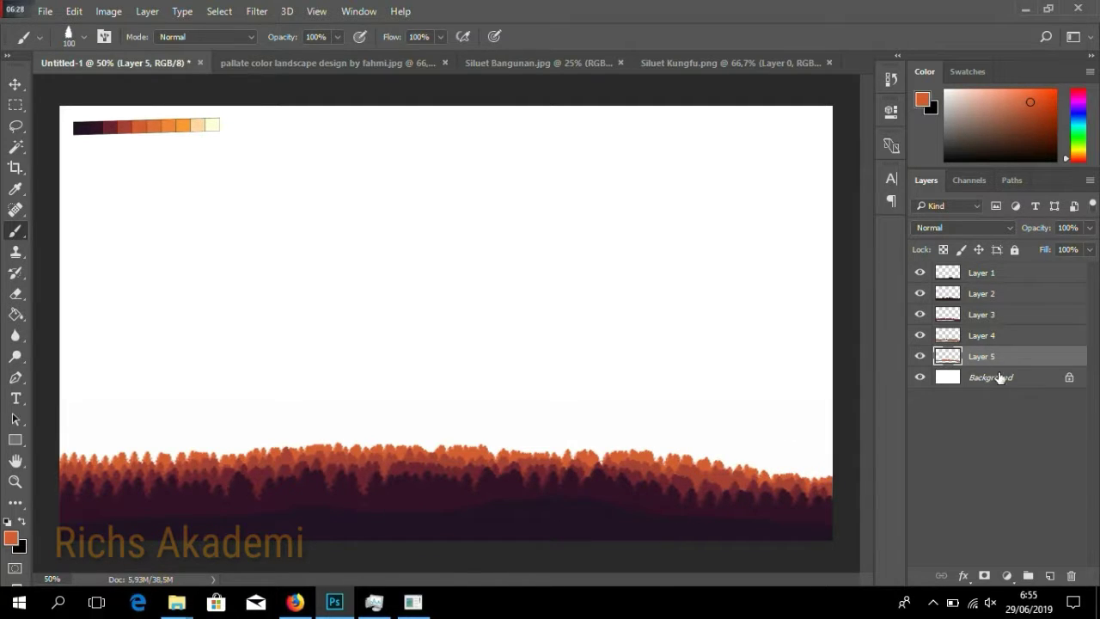
Create a layer behind the burnt-orange trees and paint a row in the palette's sixth swatch, reducing the brush to 80 px.
click(999, 378)
click(1051, 575)
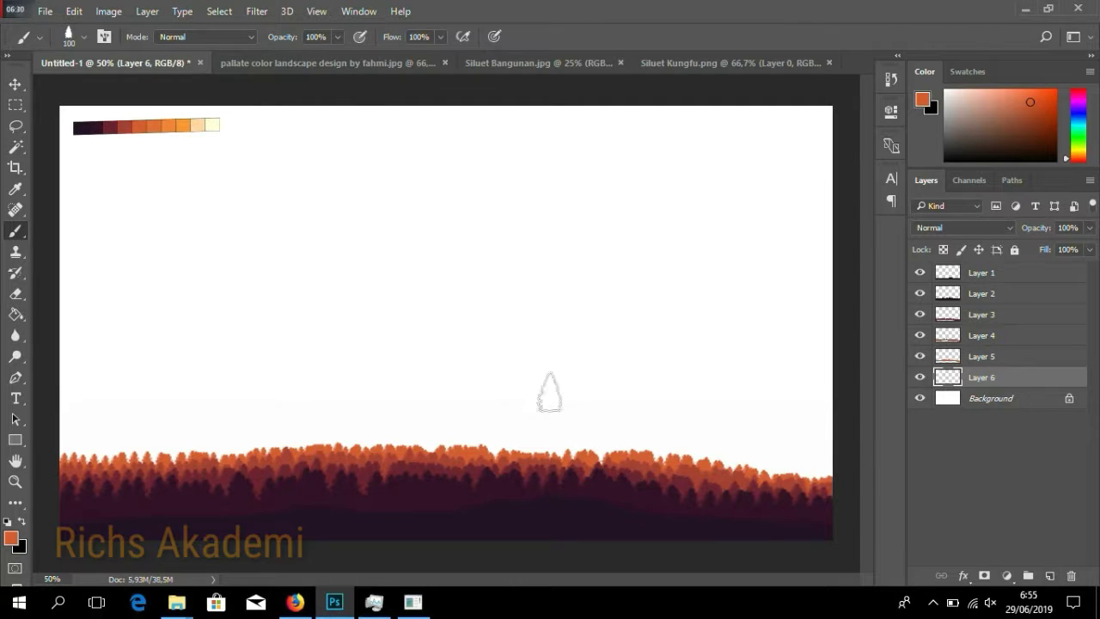
key(alt)
alt+click(159, 123)
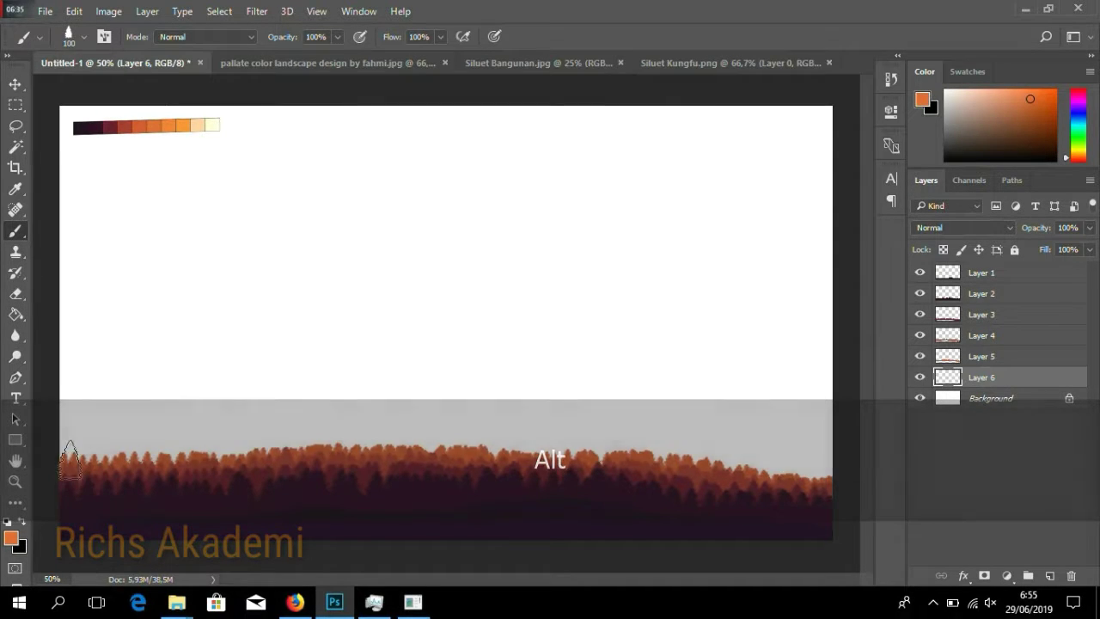
key(bracketleft)
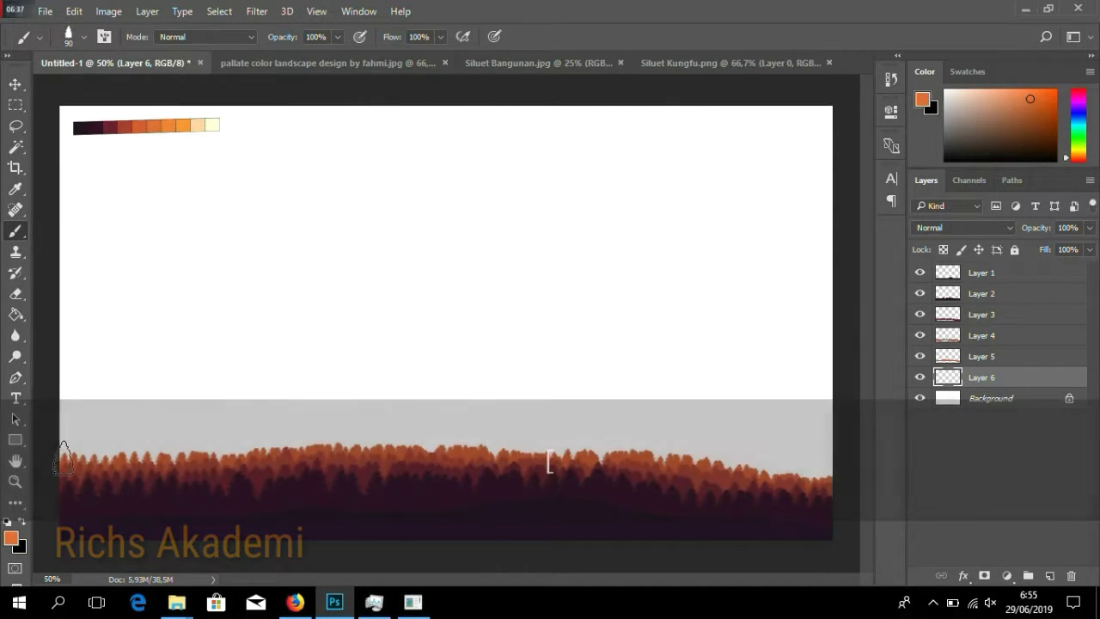
key(bracketleft)
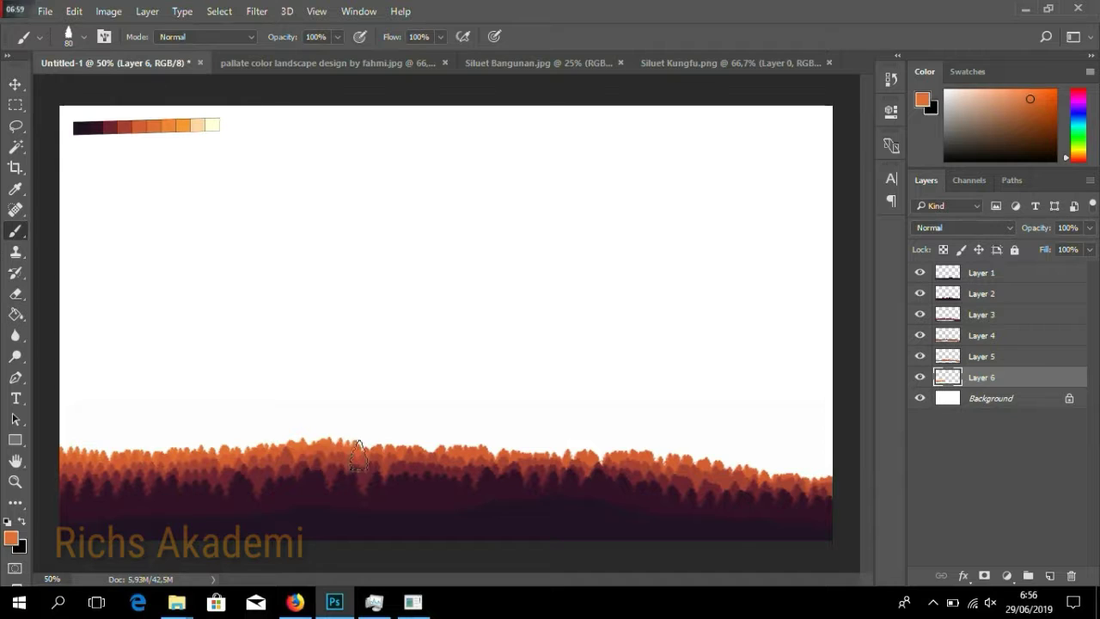
mouse_move(396, 456)
mouse_down()
mouse_move(447, 445)
mouse_move(539, 467)
mouse_move(660, 465)
mouse_move(827, 489)
mouse_up()
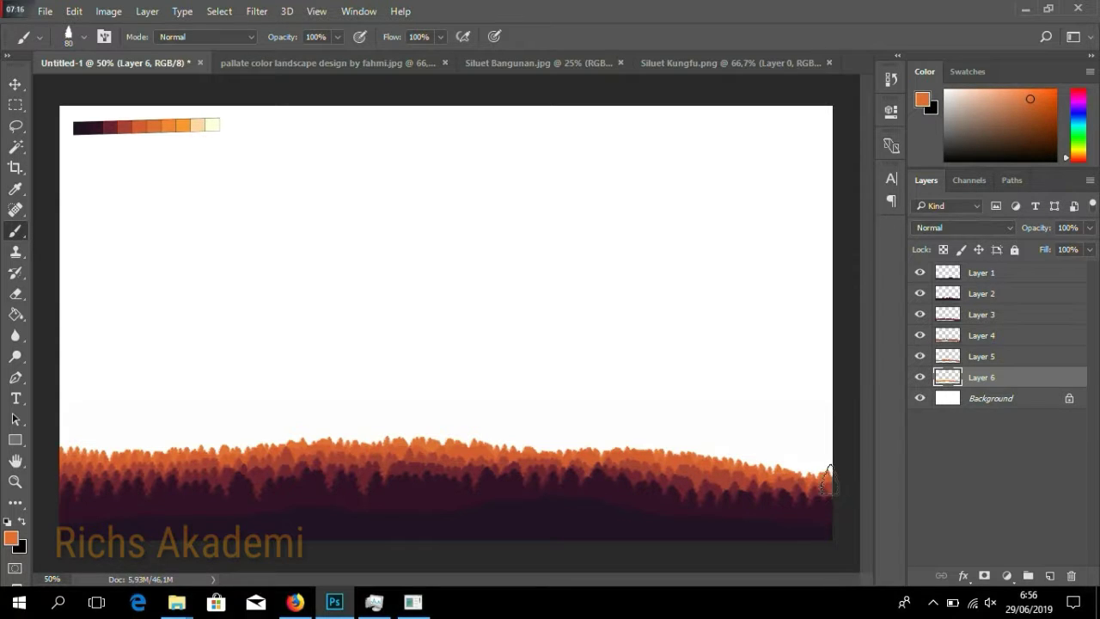
On a new layer just above the Background, paint a full-width tree row in the palette's seventh swatch with the brush at 70 px.
click(1043, 398)
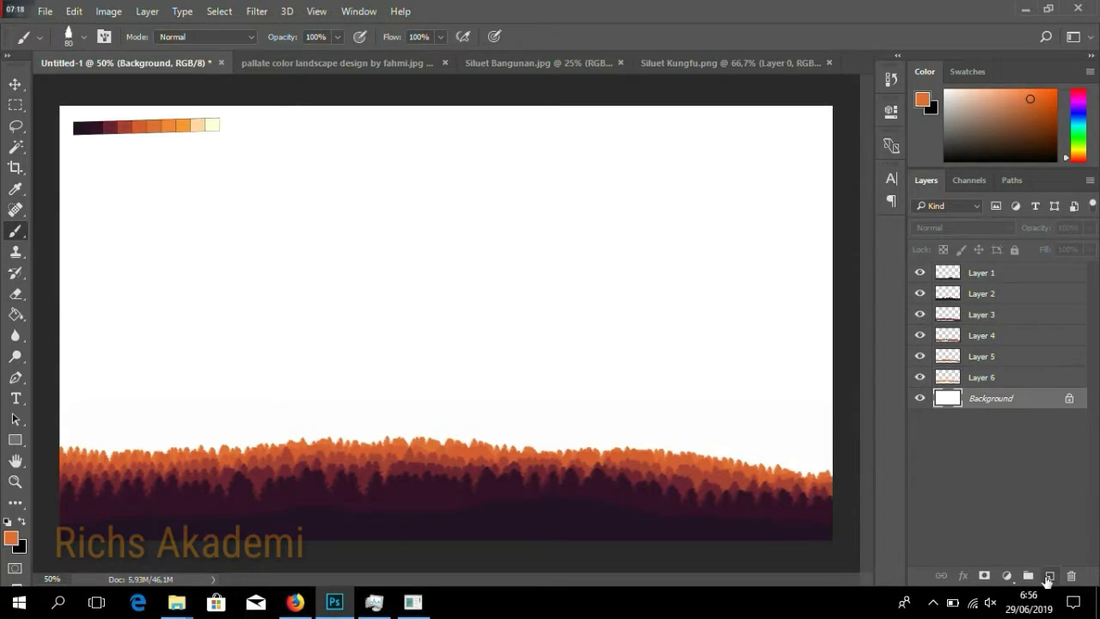
click(1049, 576)
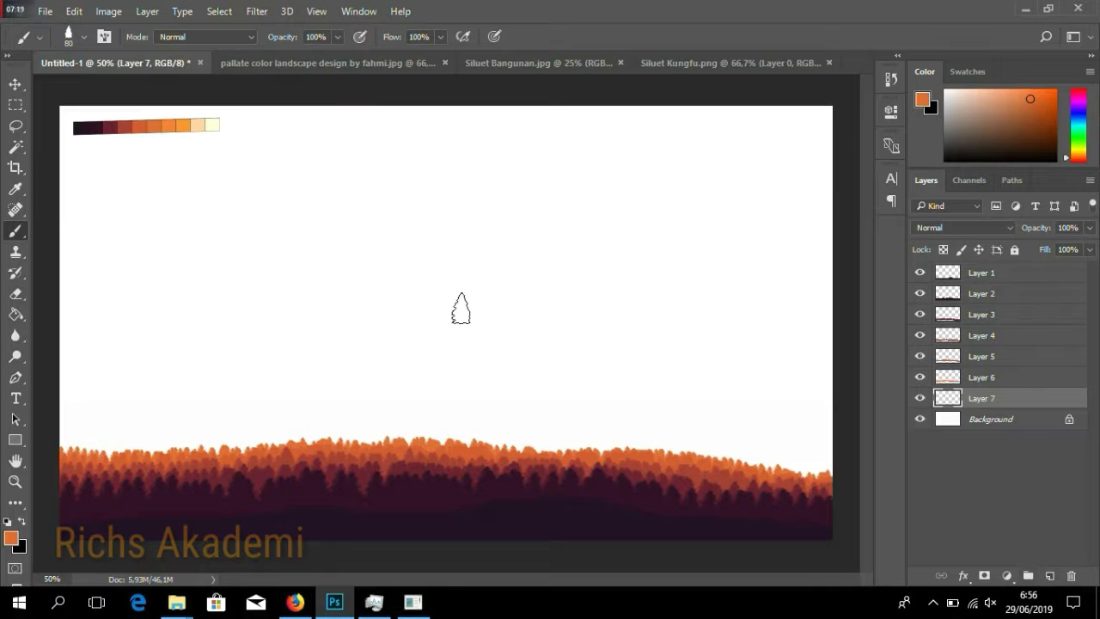
alt+click(164, 126)
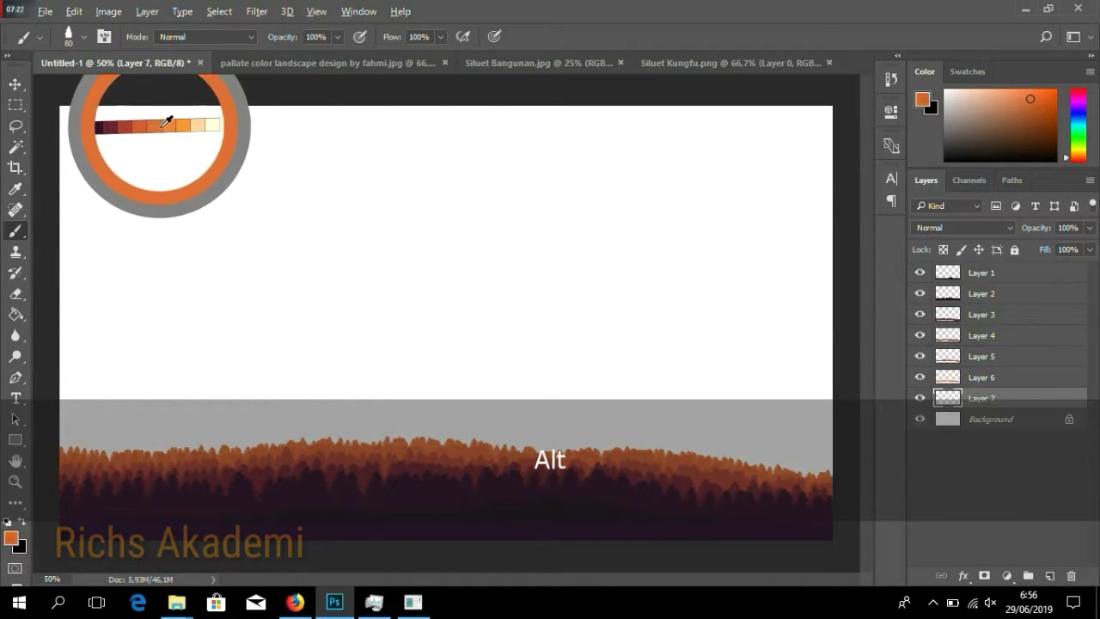
drag(164, 125, 172, 123)
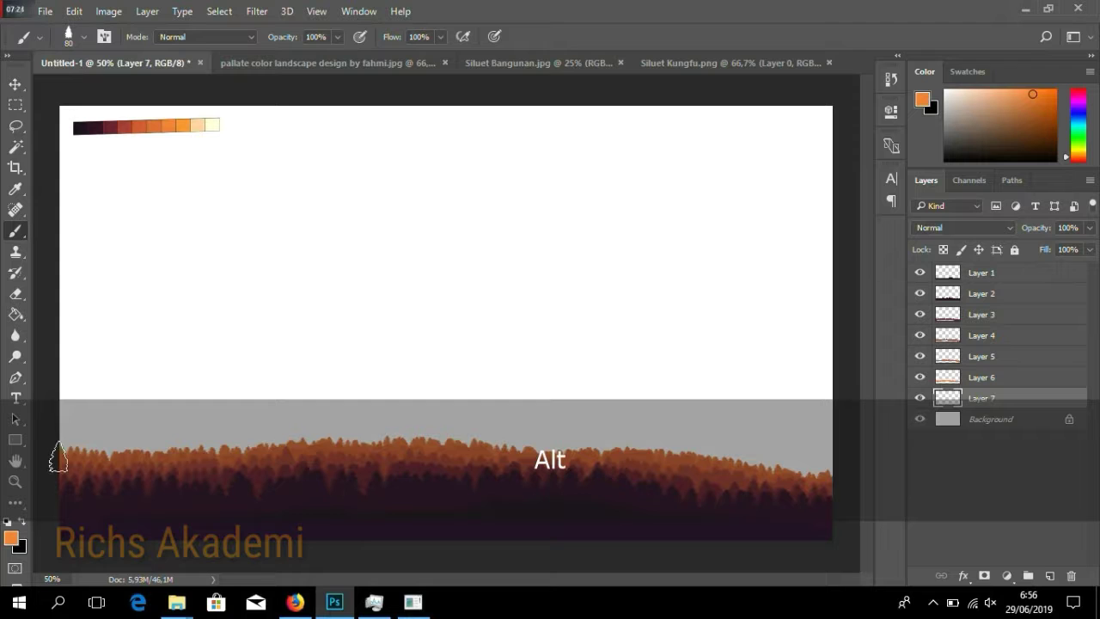
key(bracketleft)
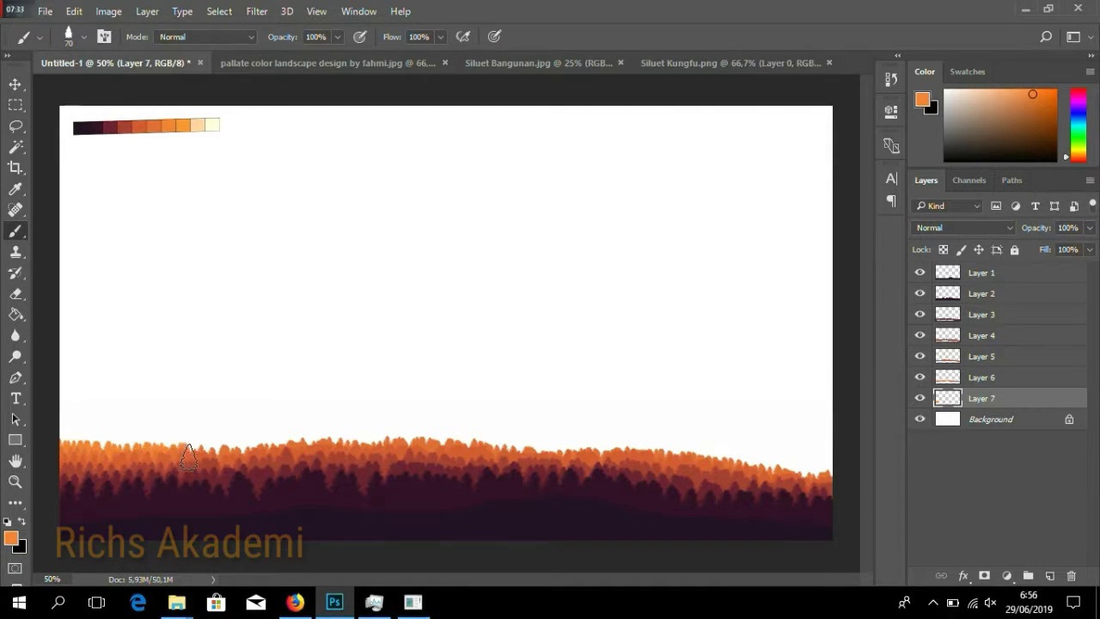
mouse_move(223, 455)
mouse_down()
mouse_move(450, 441)
mouse_move(421, 443)
mouse_move(638, 453)
mouse_move(830, 483)
mouse_up()
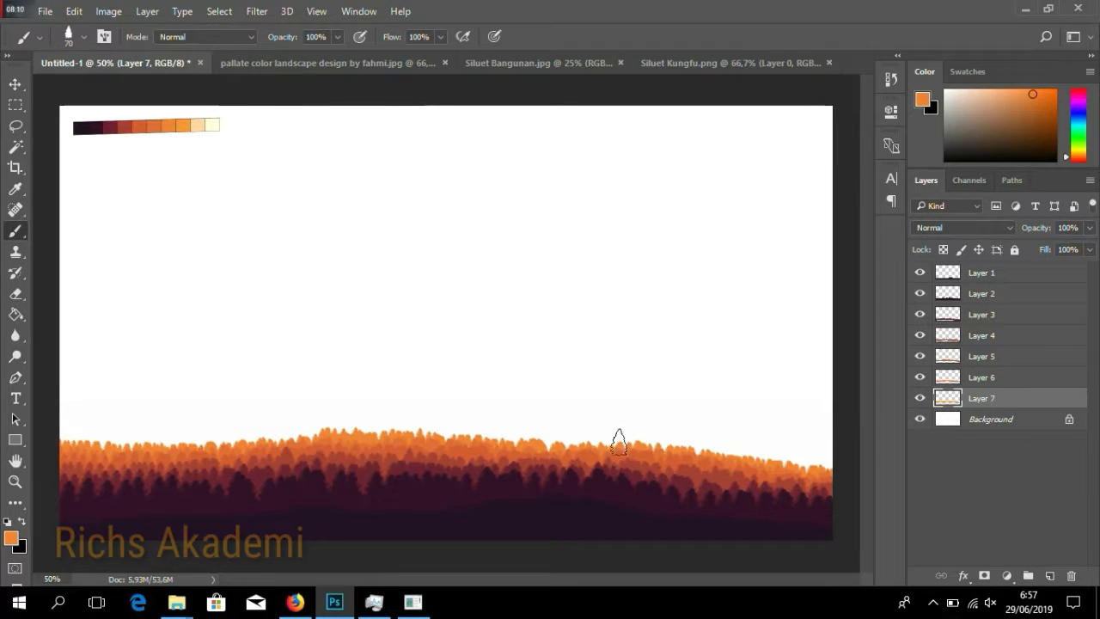
Add another layer directly above the Background and paint a tree row across it in the palette's eighth swatch, light orange, at 60 px.
click(1006, 419)
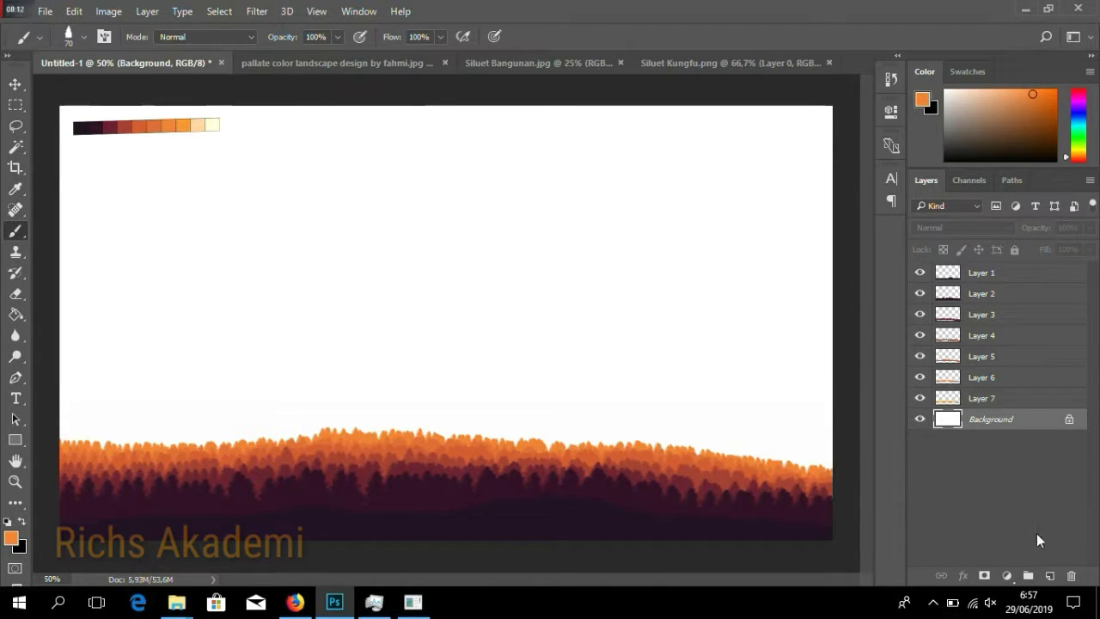
click(1049, 575)
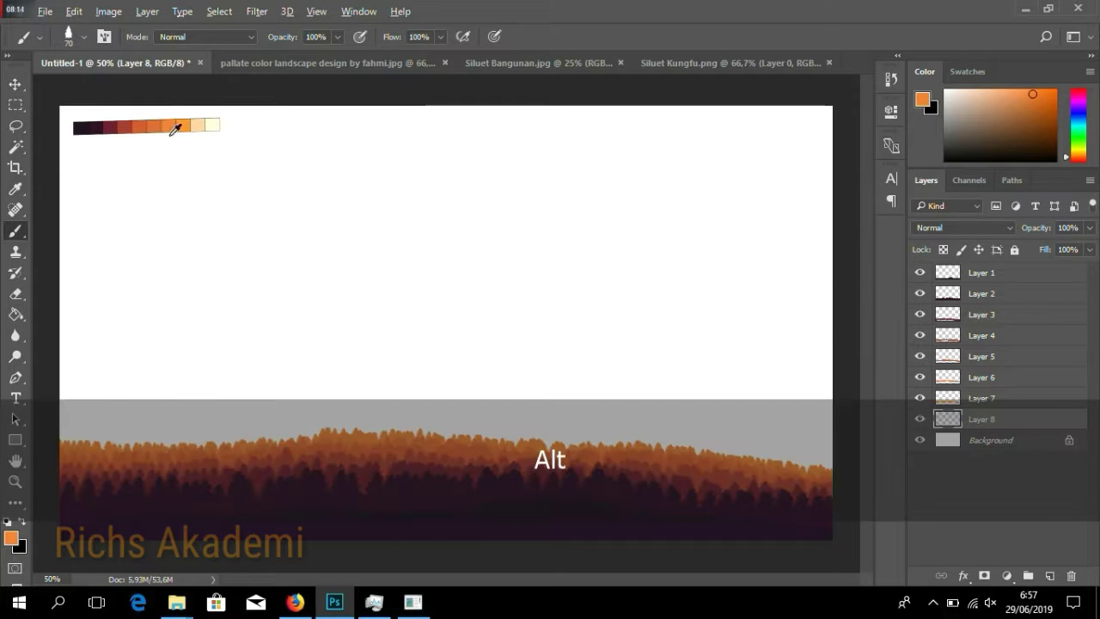
alt+click(178, 120)
drag(179, 120, 191, 120)
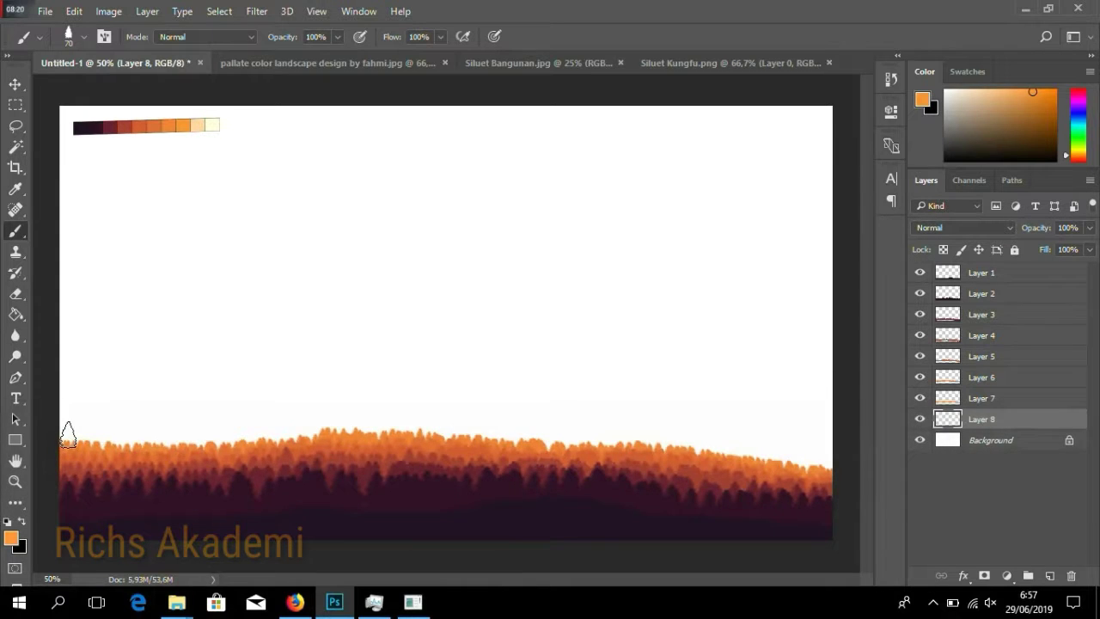
key(bracketleft)
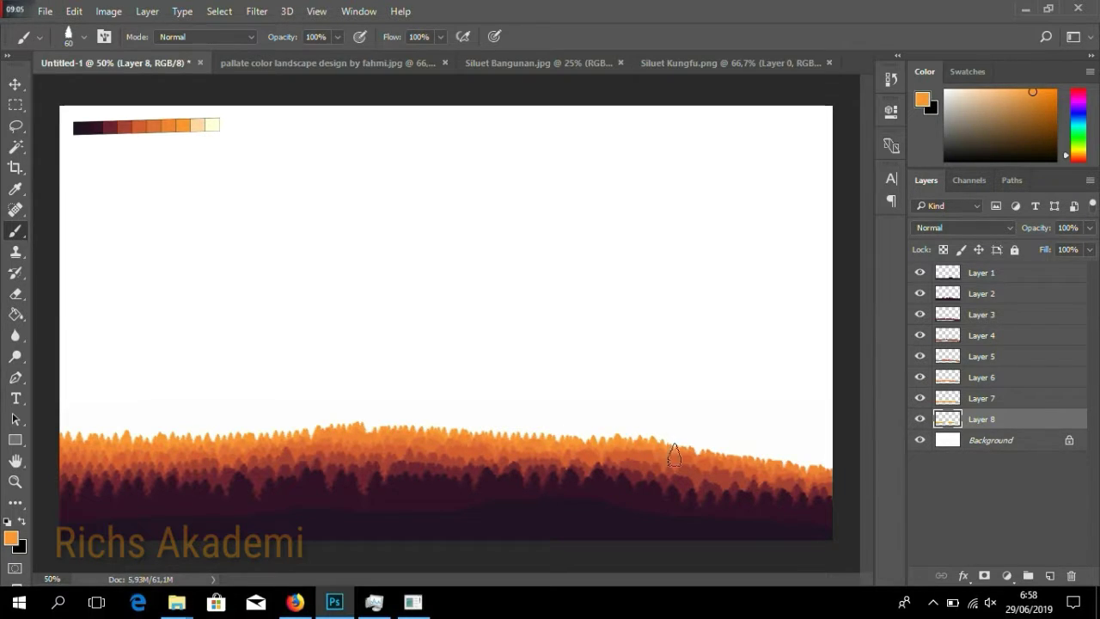
drag(675, 456, 783, 467)
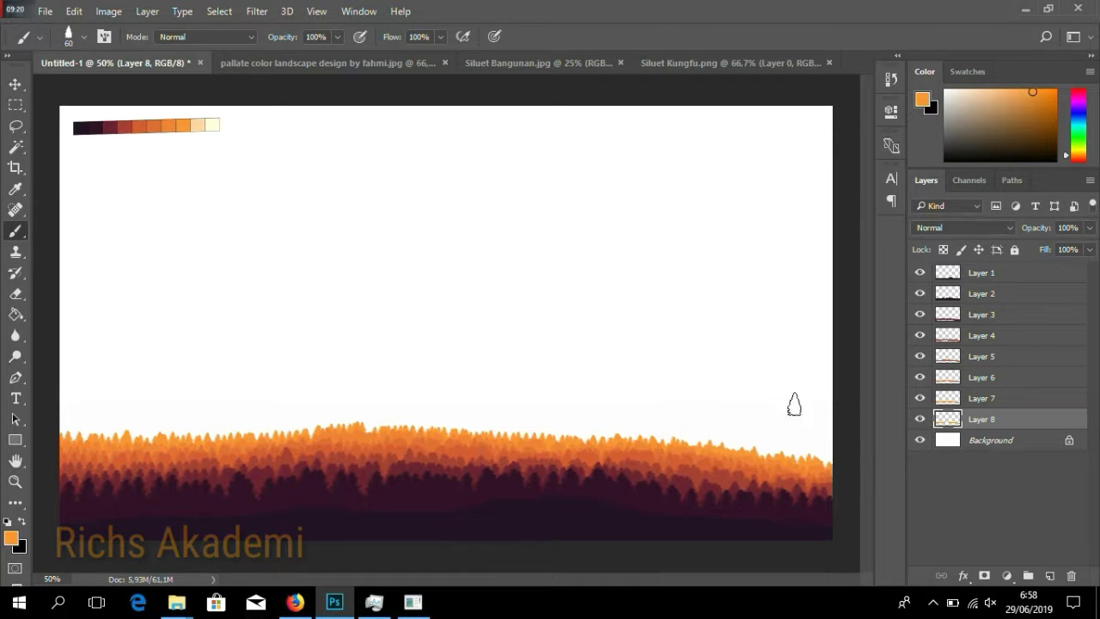
On a new layer above the Background, sample the palette's ninth swatch, peach, and lasso a wide mountain outline with its peak near the canvas centre.
click(981, 442)
click(1049, 574)
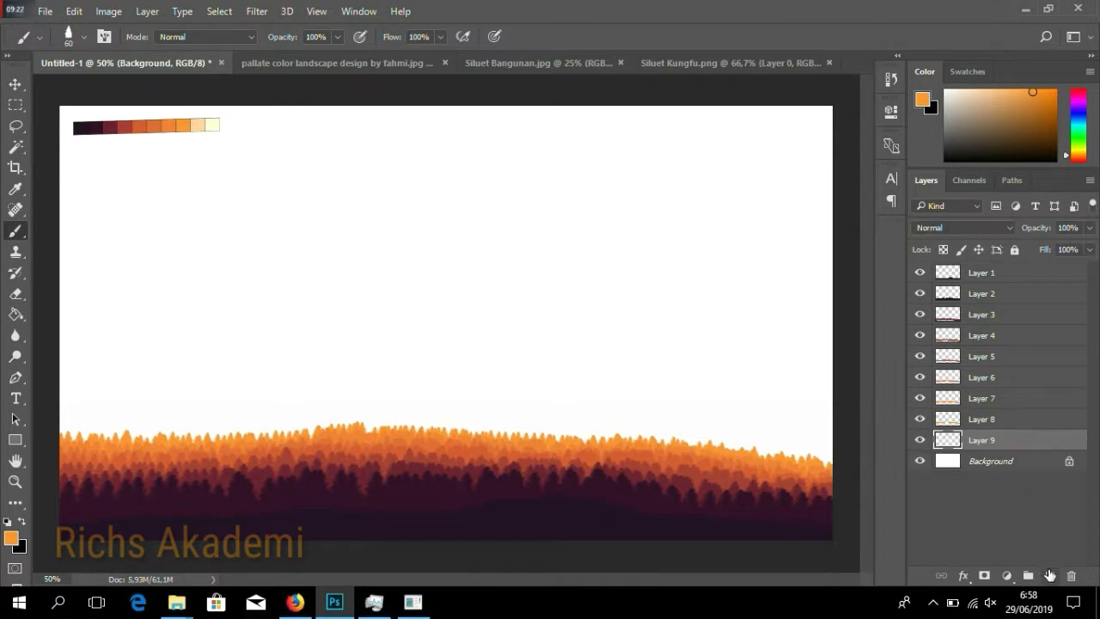
key(alt)
alt+click(200, 125)
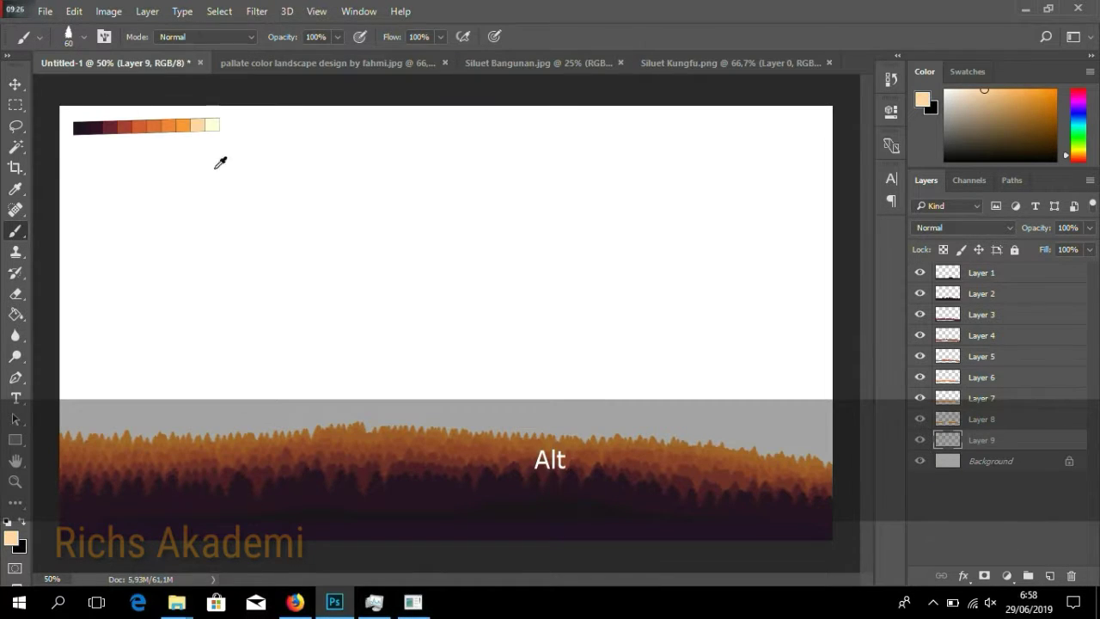
key(l)
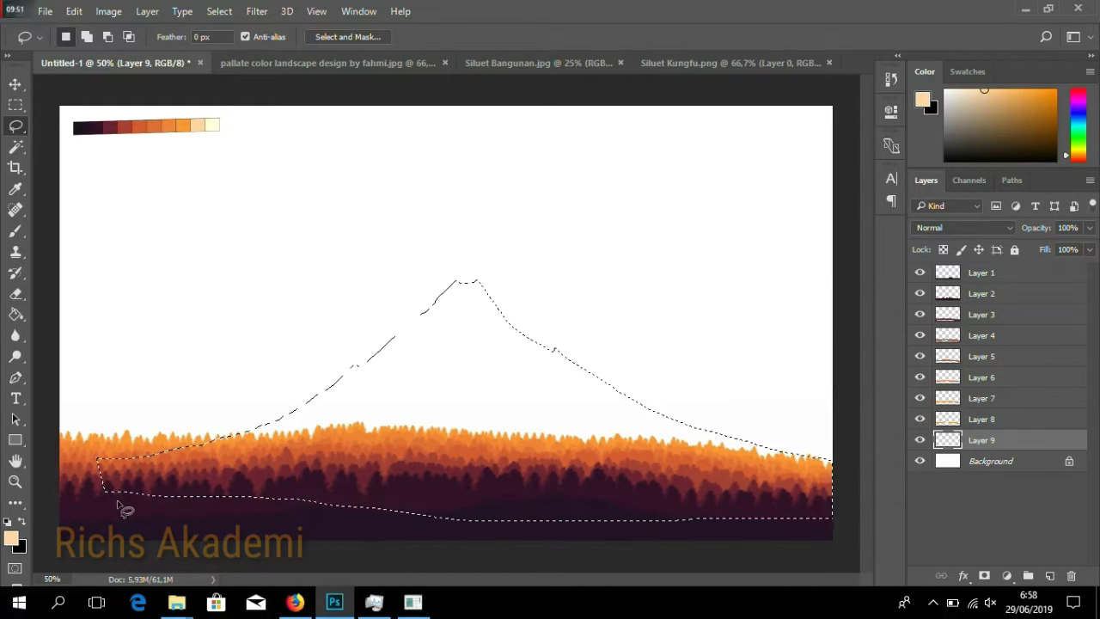
Fill the mountain outline with the peach foreground color and deselect it.
key(g)
click(472, 371)
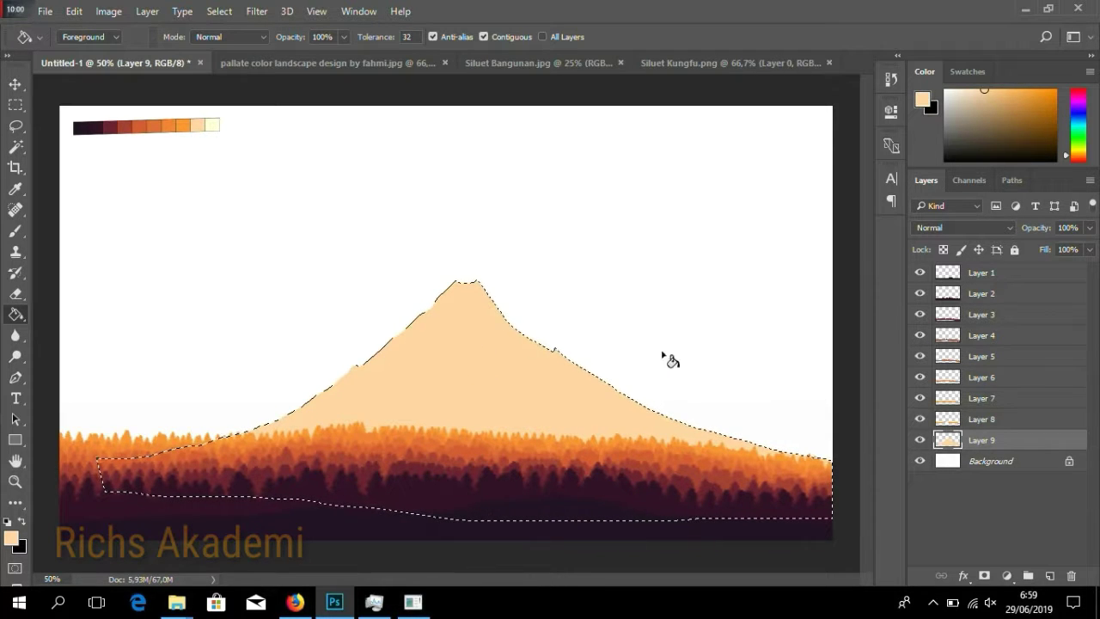
key(l)
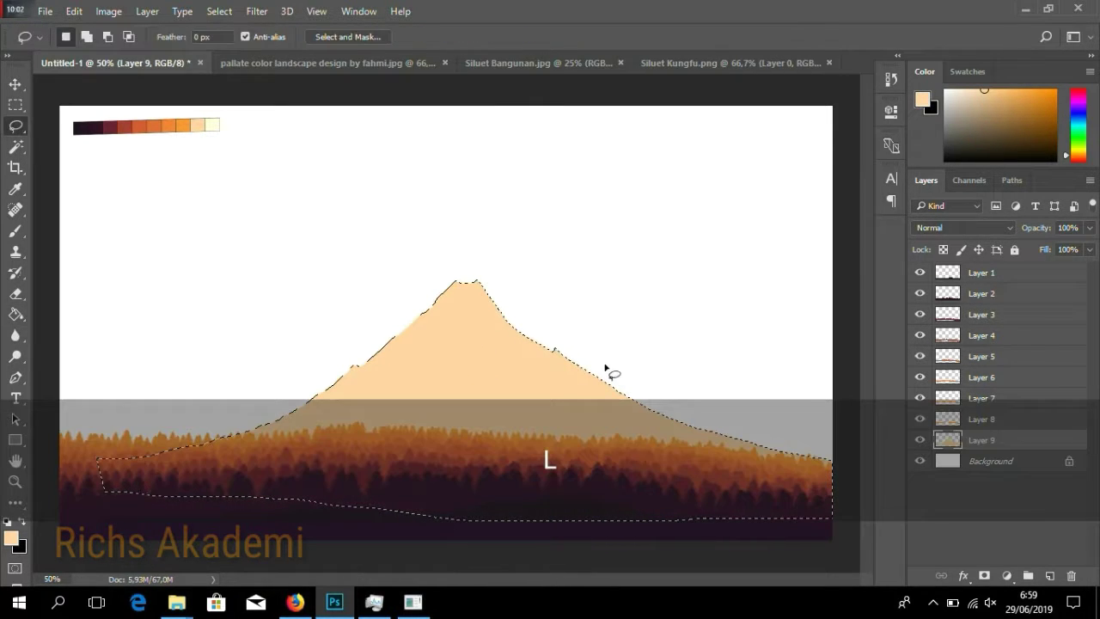
right_click(608, 368)
click(671, 38)
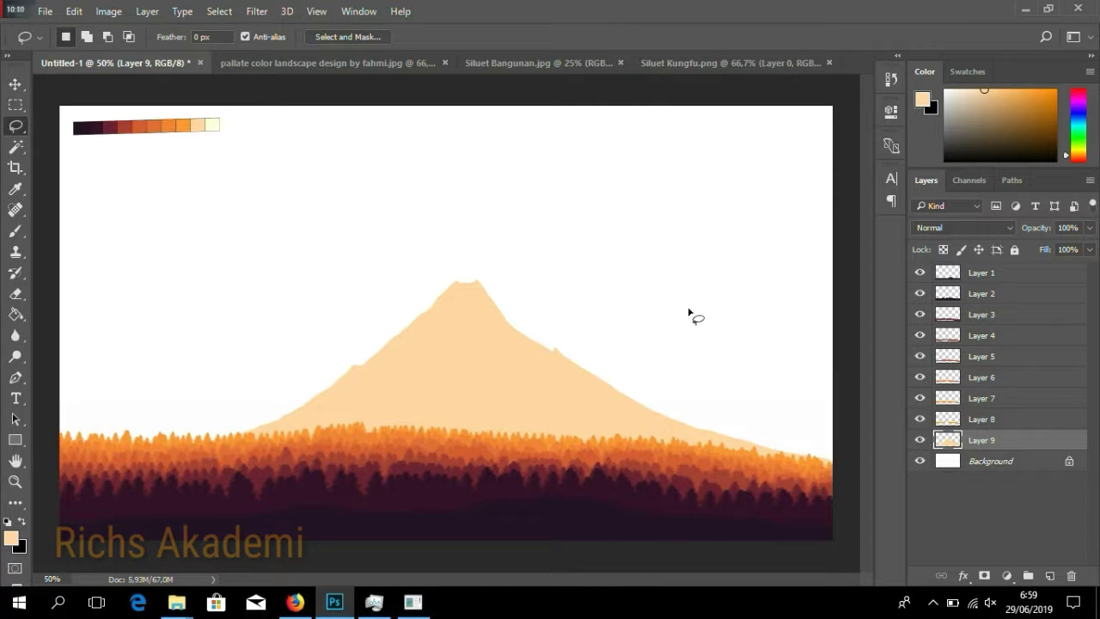
On Layer 1, stamp the kung fu fighter brush once at 600 px in the foreground trees' darkest plum, centred in front of the mountain.
click(1016, 470)
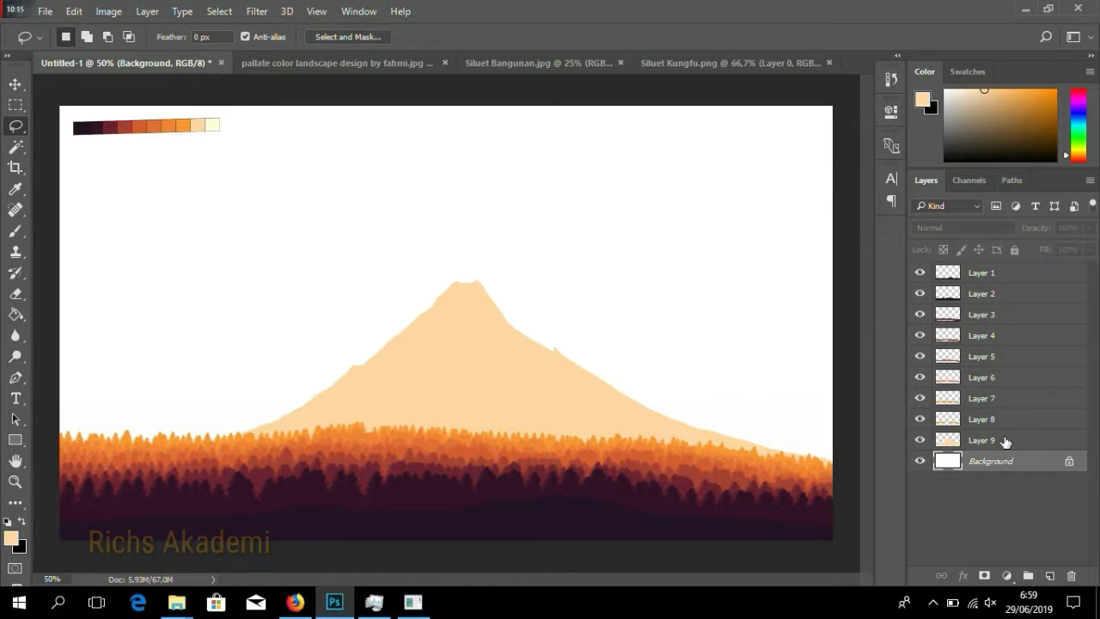
click(969, 277)
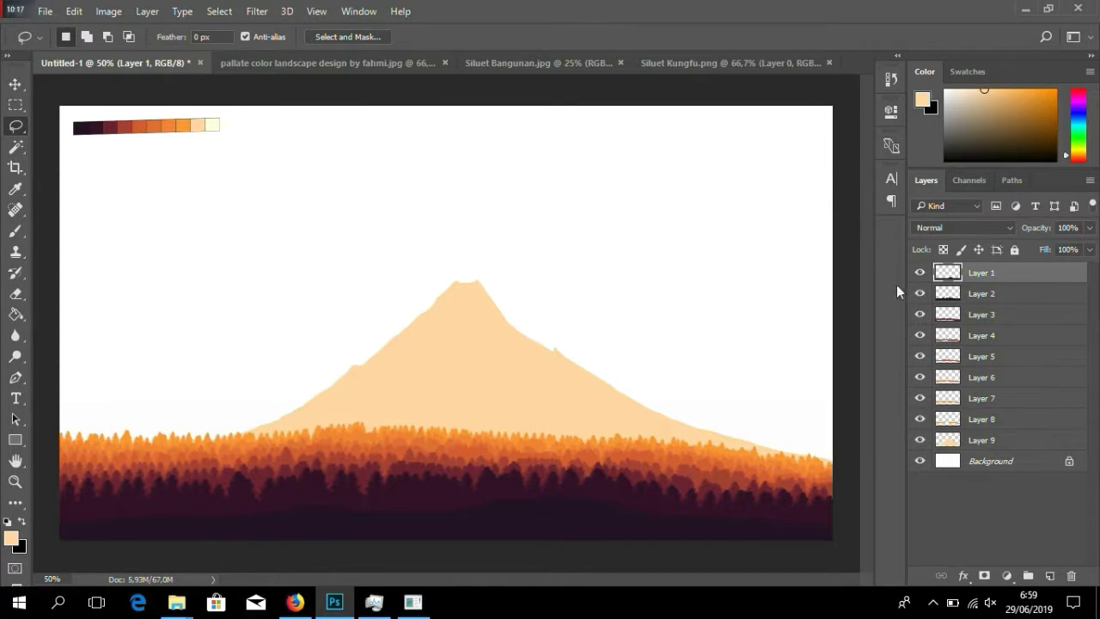
key(b)
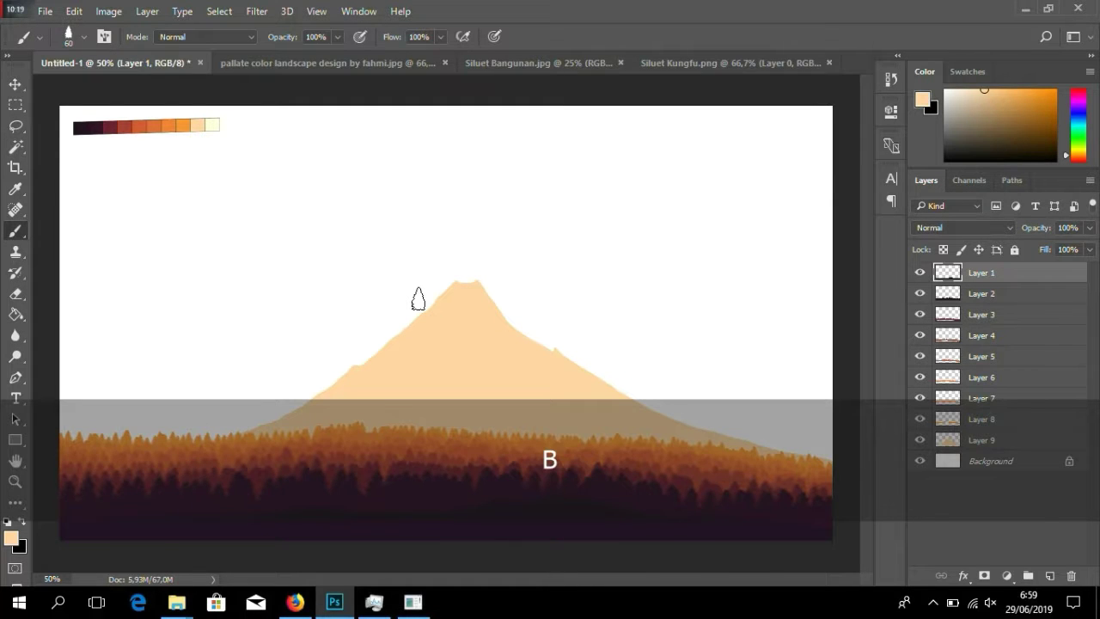
right_click(420, 299)
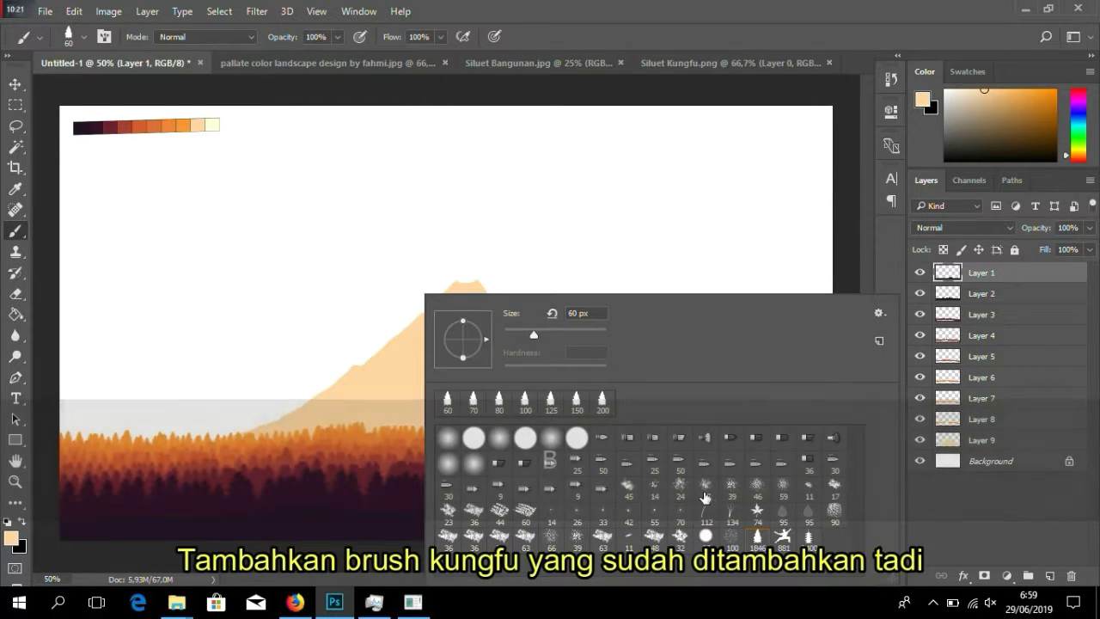
click(705, 8)
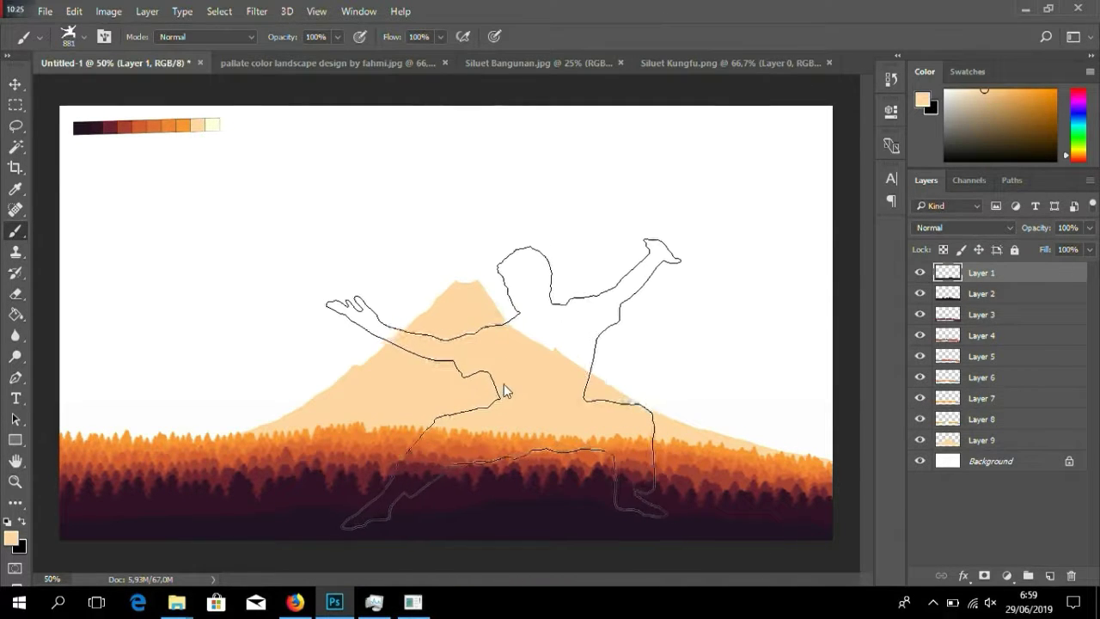
key(alt)
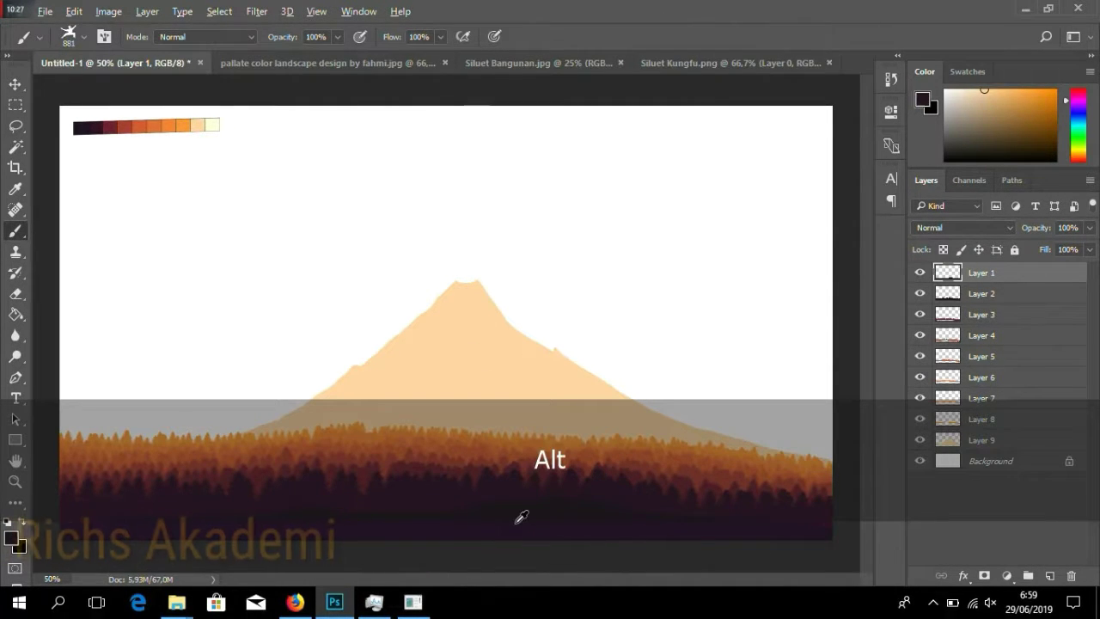
alt+click(524, 539)
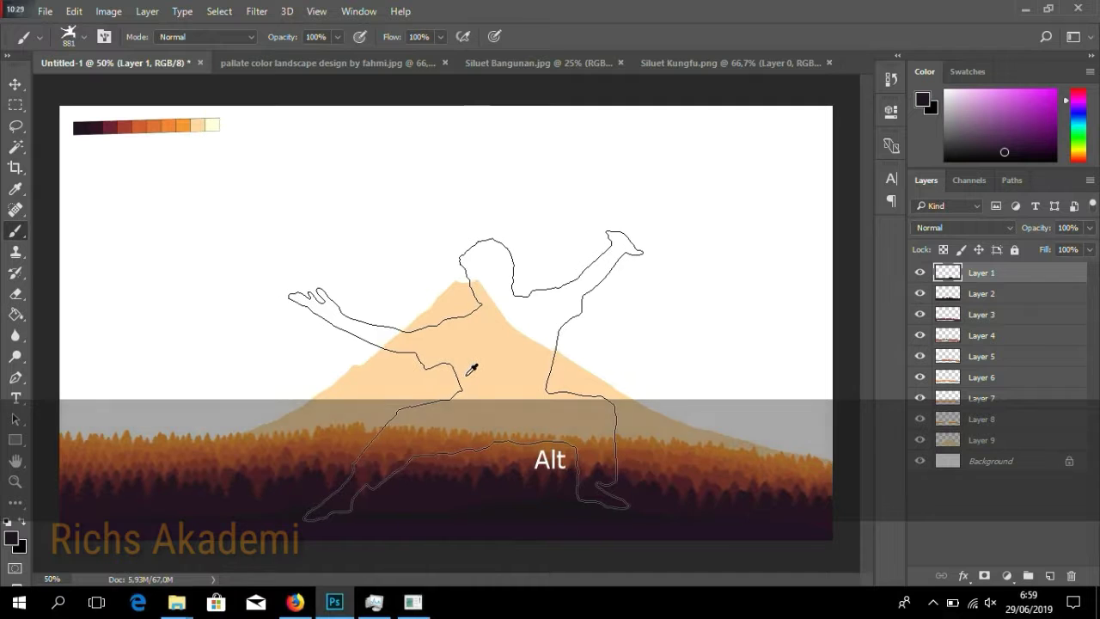
key(bracketleft)
key(bracketleft)
key(bracketleft)
key(bracketleft)
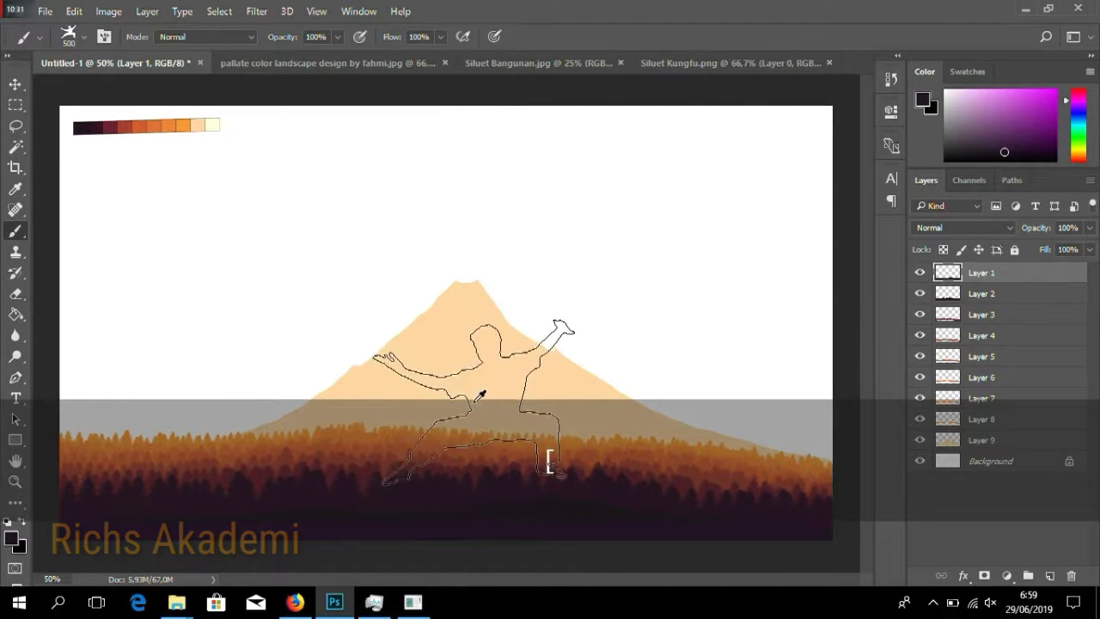
key(bracketright)
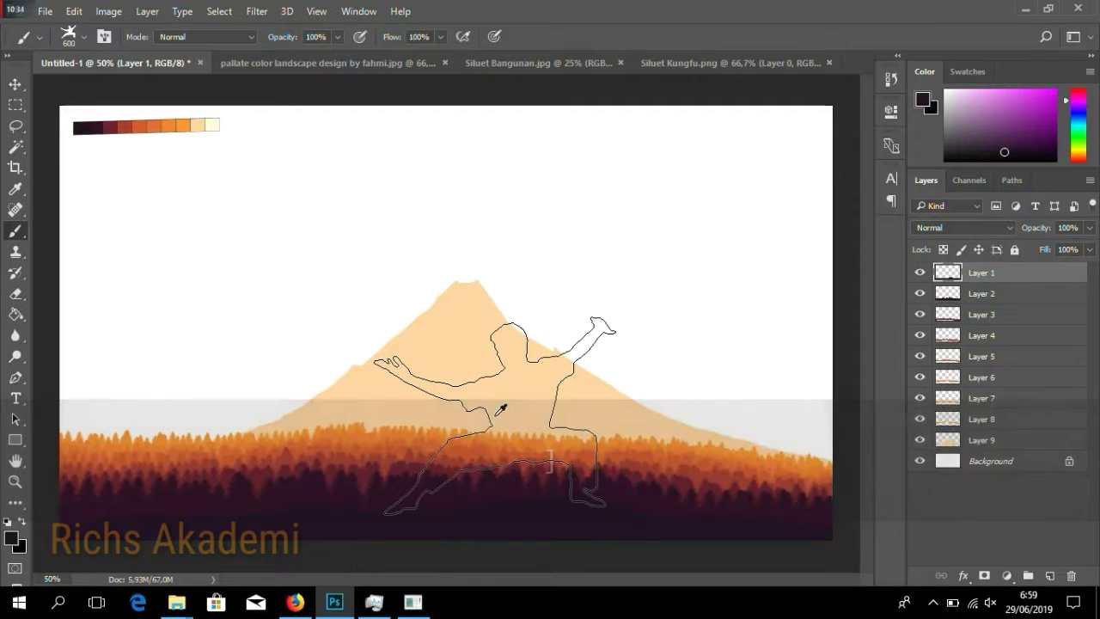
click(501, 410)
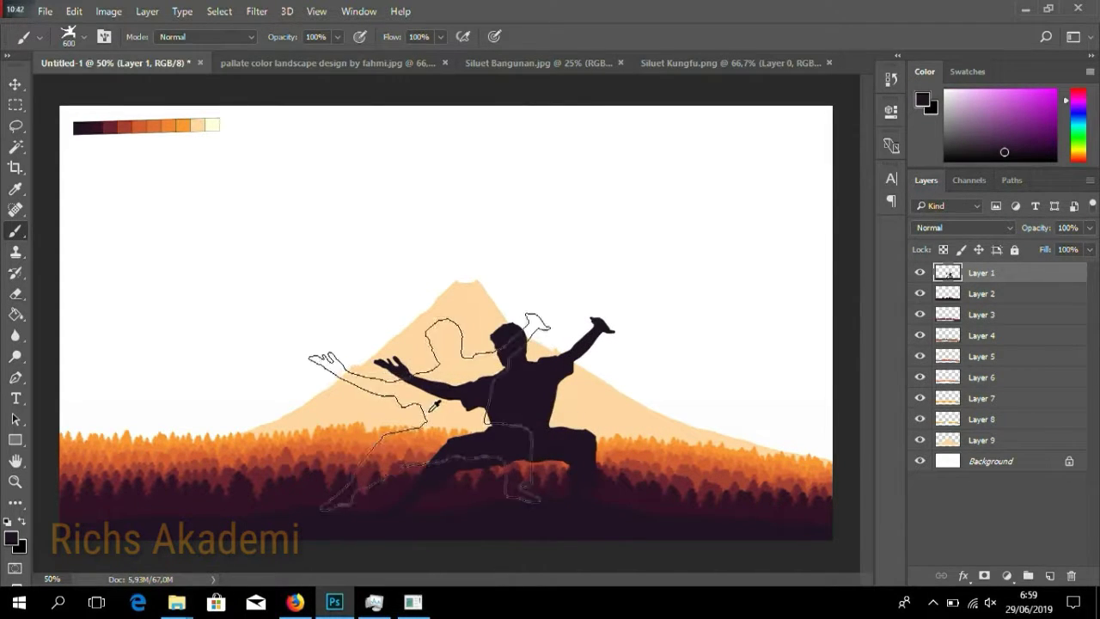
On Layer 2, stamp the pagoda brush at 400 px beside the fighter's outstretched hand, using the plum sampled from that layer's trees.
right_click(377, 374)
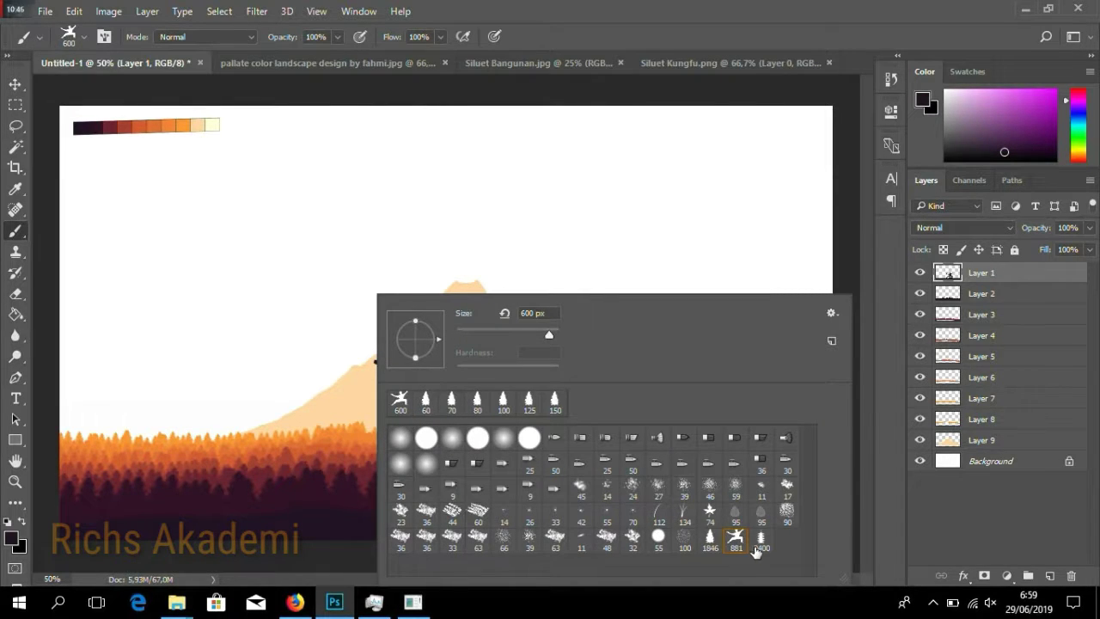
click(1004, 295)
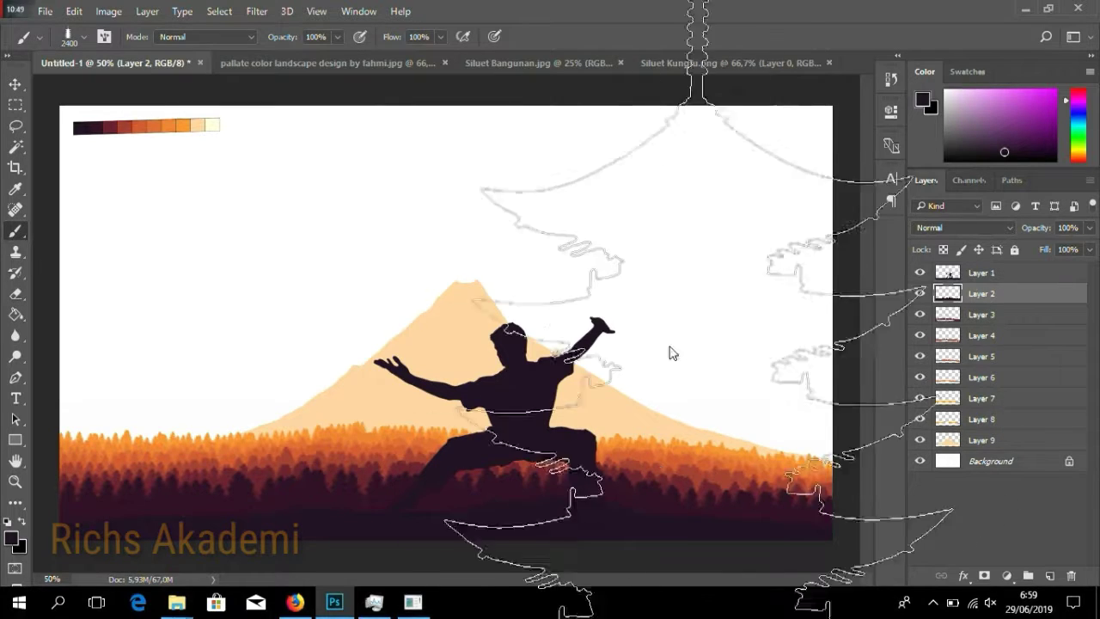
key(alt)
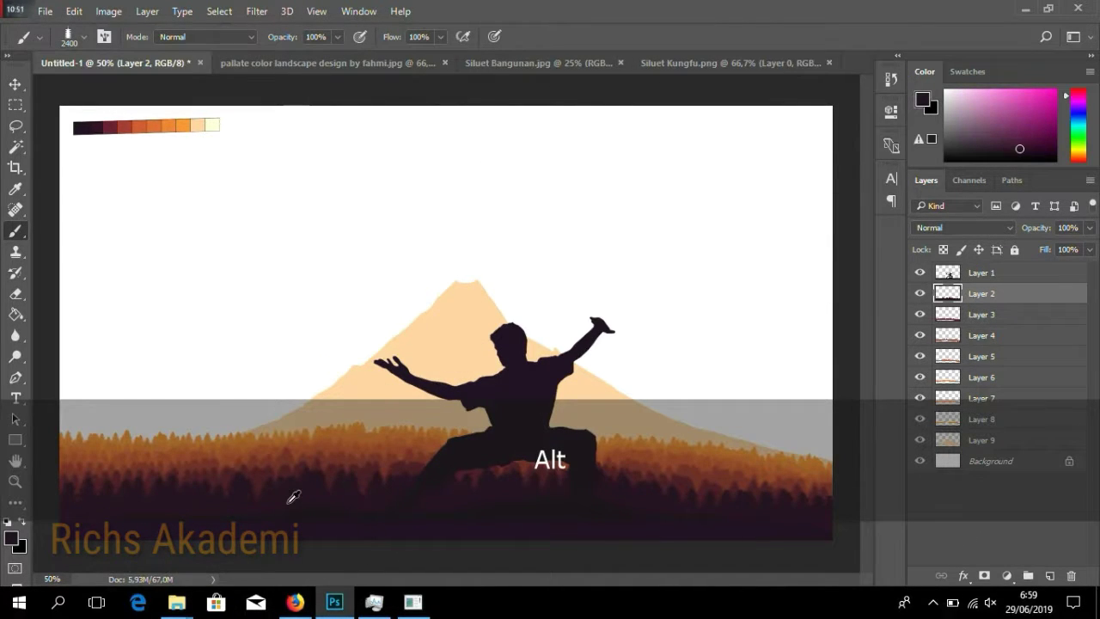
alt+click(290, 501)
key(bracketleft)
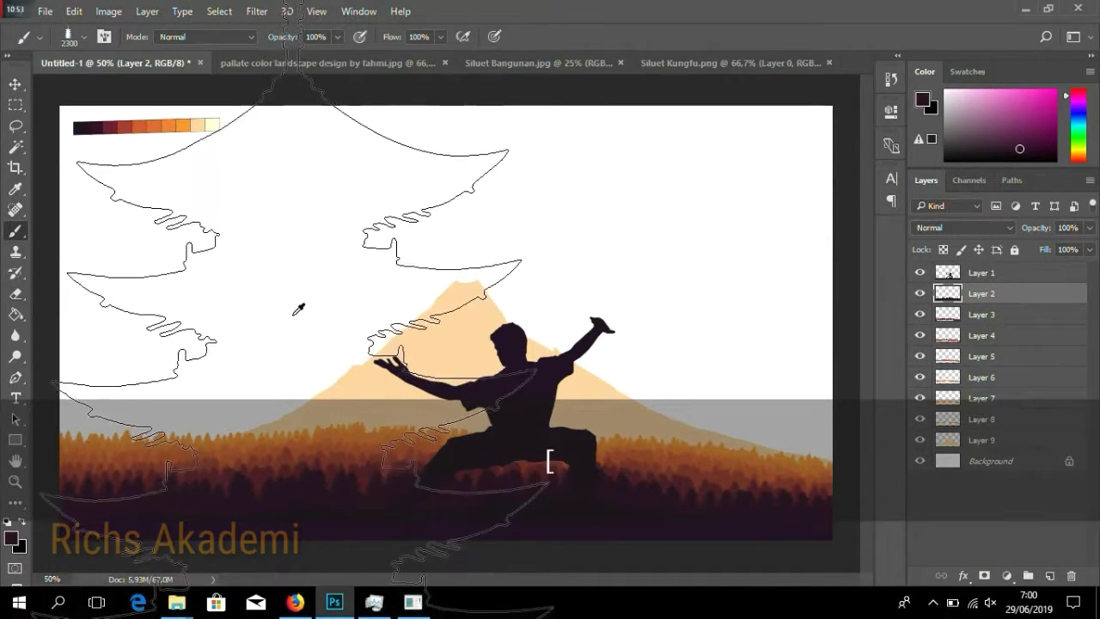
key(bracketleft)
key(bracketleft)
key(bracketleft)
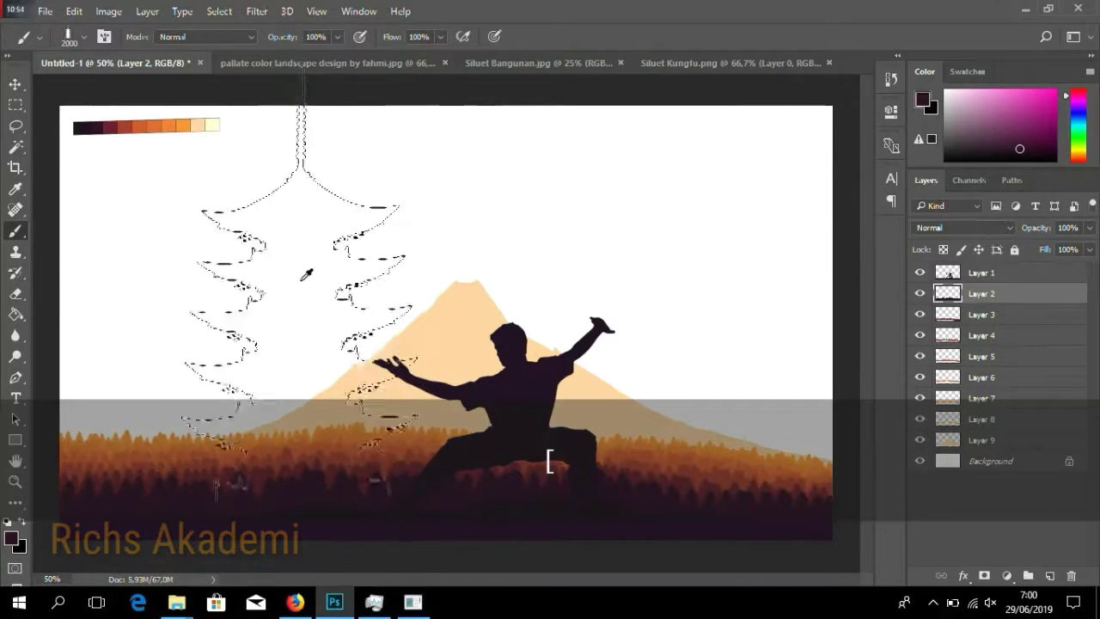
key(bracketleft)
key(bracketleft)
key(bracketleft)
key(bracketleft)
key(bracketleft)
key(bracketleft)
key(bracketleft)
key(bracketleft)
key(bracketleft)
key(bracketleft)
key(bracketleft)
key(bracketleft)
key(bracketleft)
key(bracketleft)
key(bracketleft)
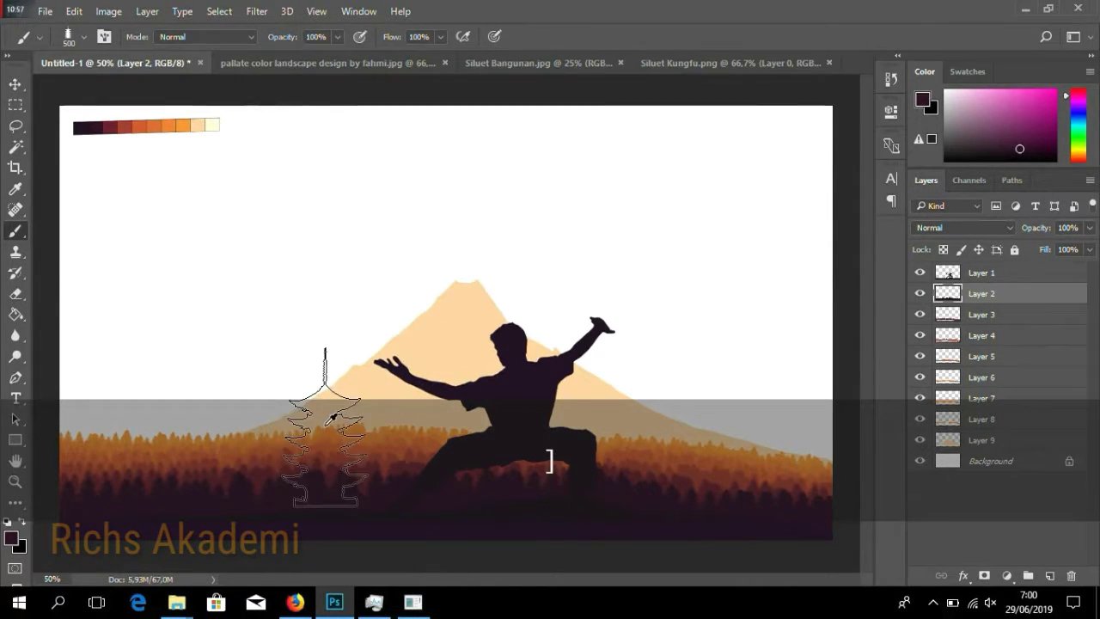
key(bracketleft)
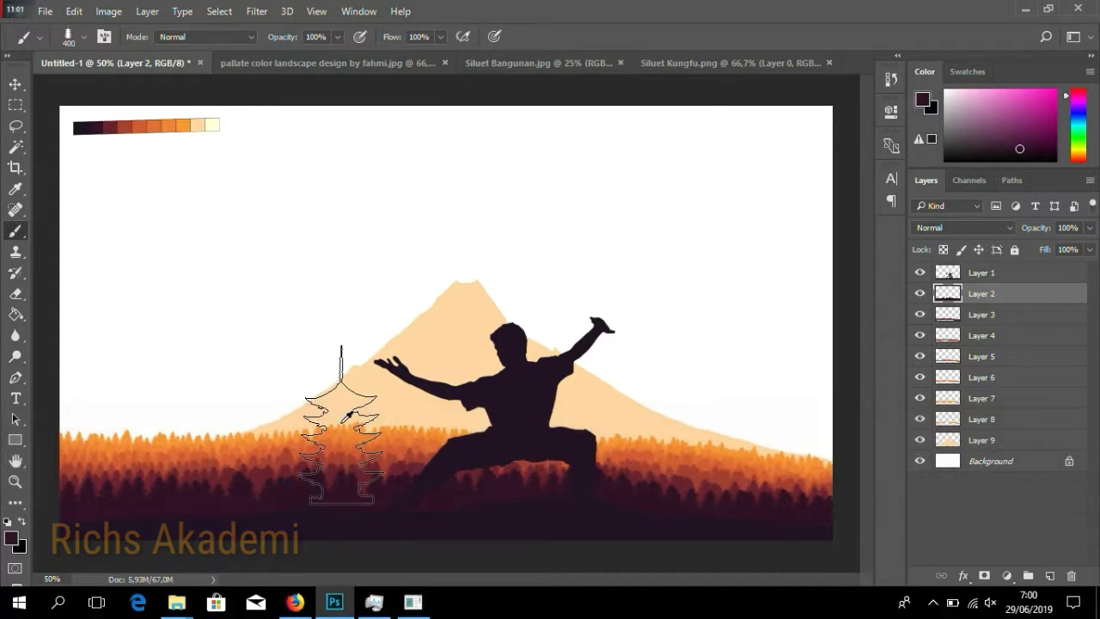
click(341, 423)
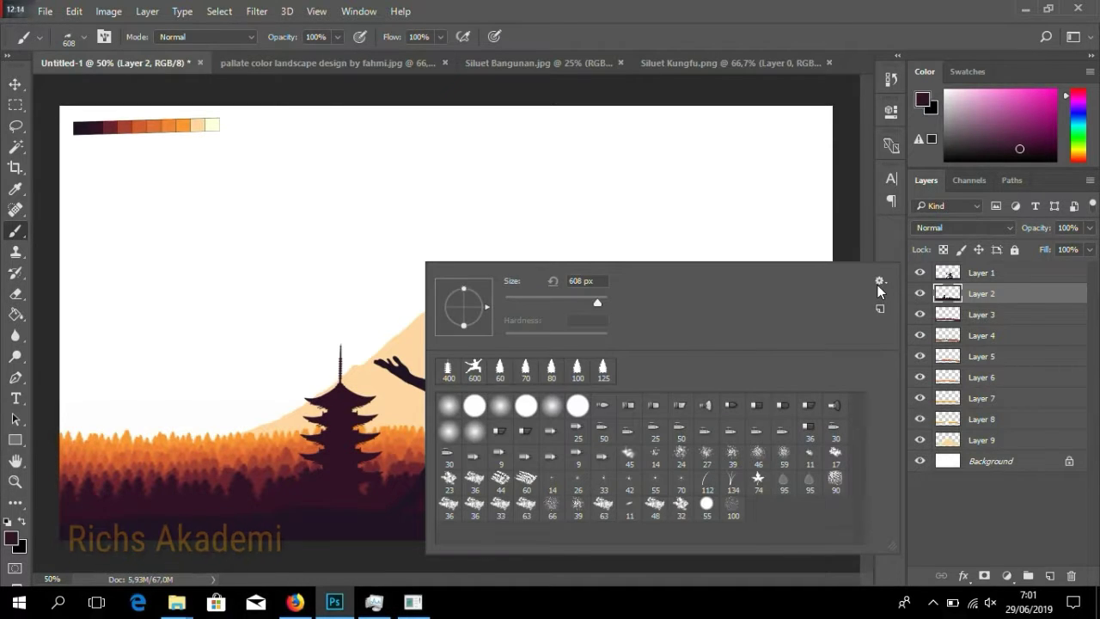
Load the cloud brush set Brush Awan.abr from the Bahan folder in Pictures into the brush presets.
click(879, 281)
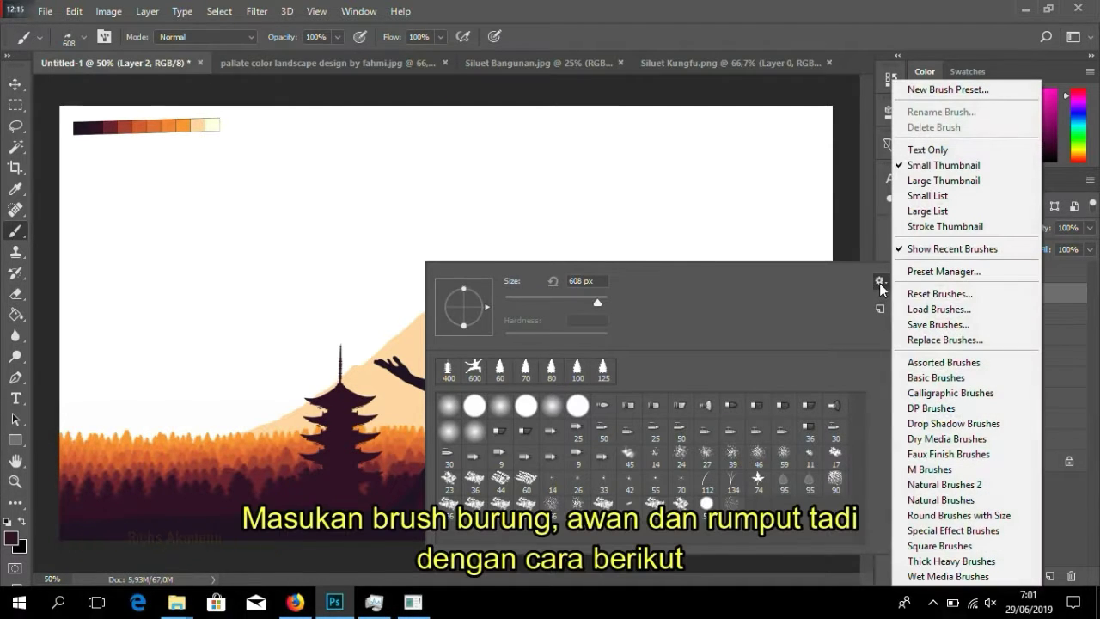
click(904, 307)
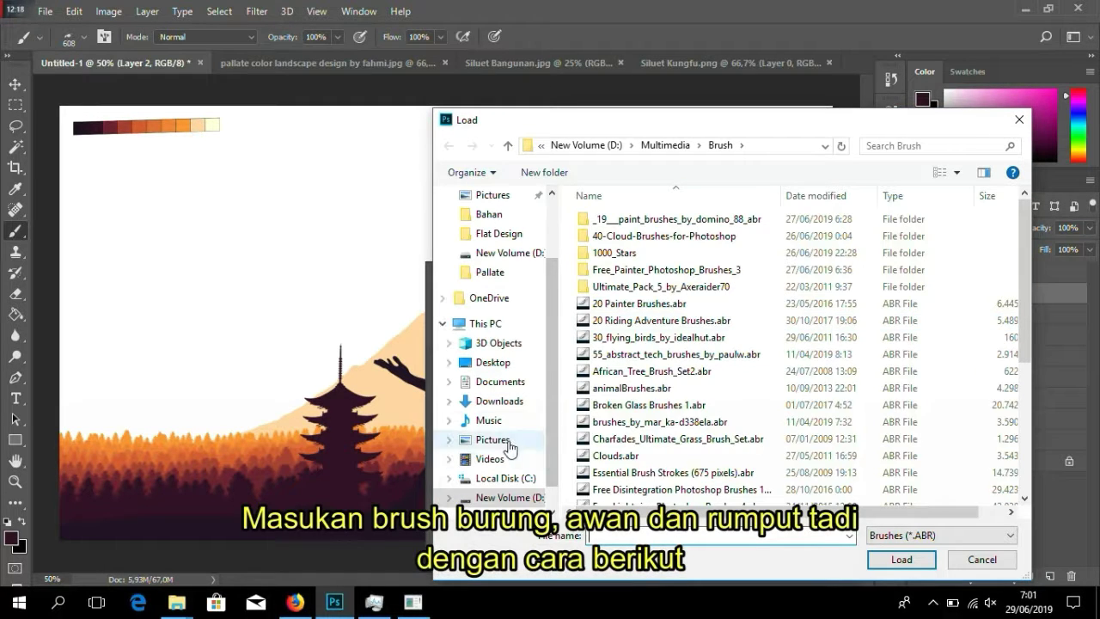
click(514, 440)
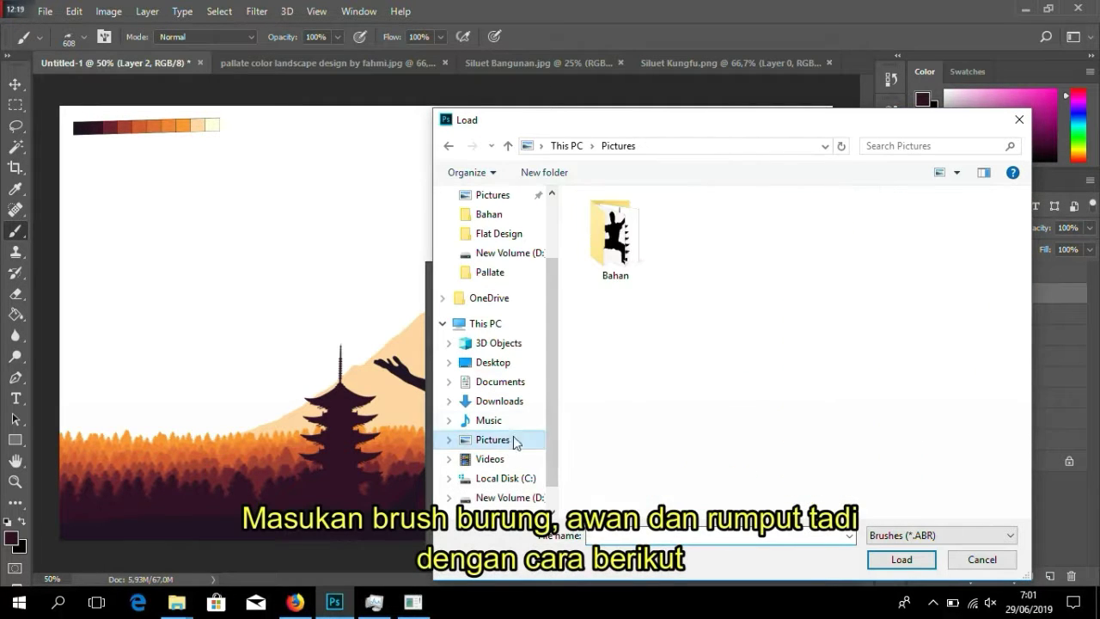
double_click(633, 240)
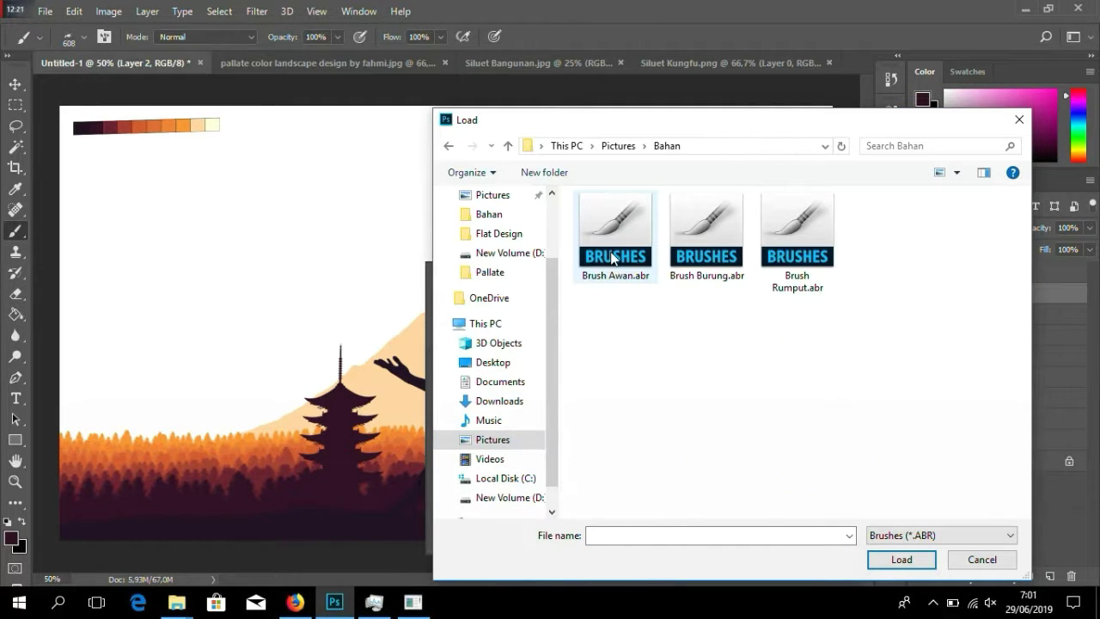
click(614, 257)
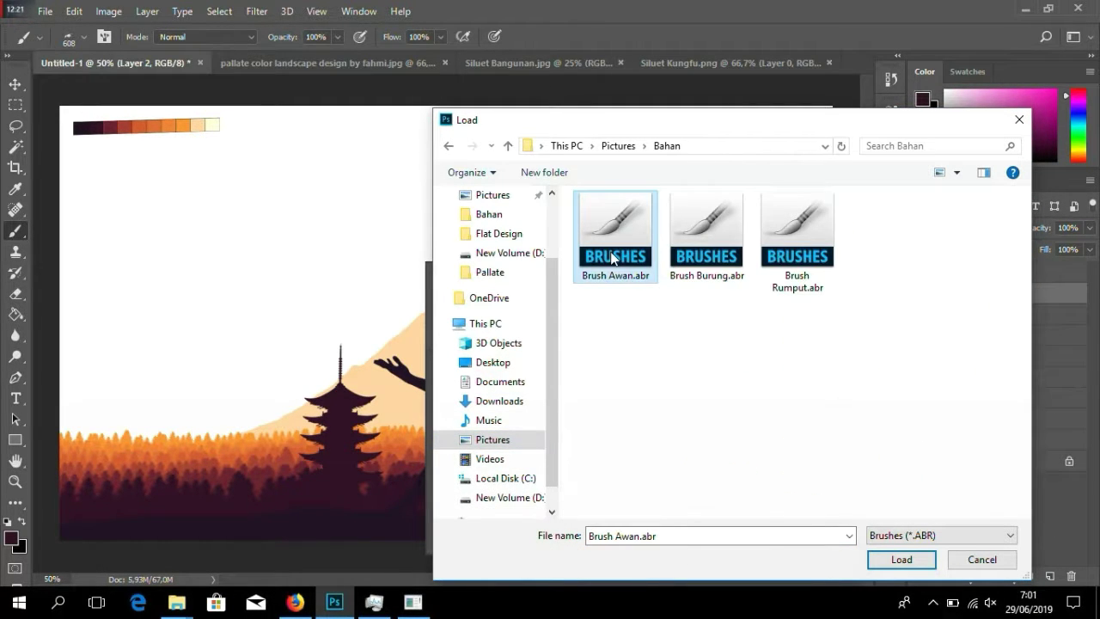
click(894, 563)
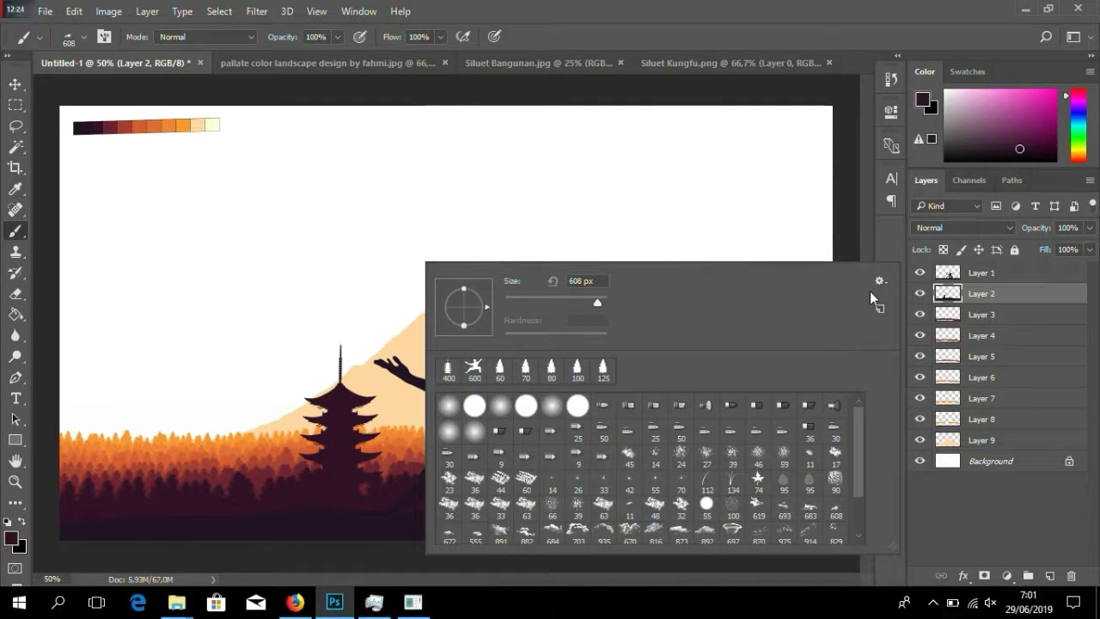
Load the bird and grass brush sets, Brush Burung.abr and Brush Rumput.abr, from the Bahan folder.
click(878, 280)
click(937, 307)
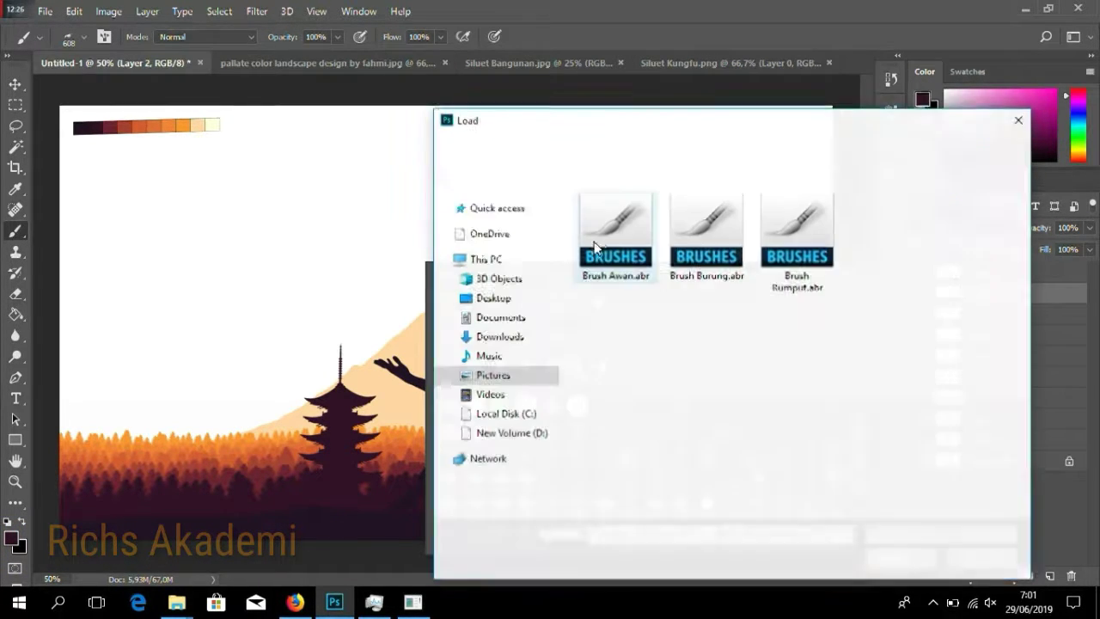
click(721, 230)
click(899, 555)
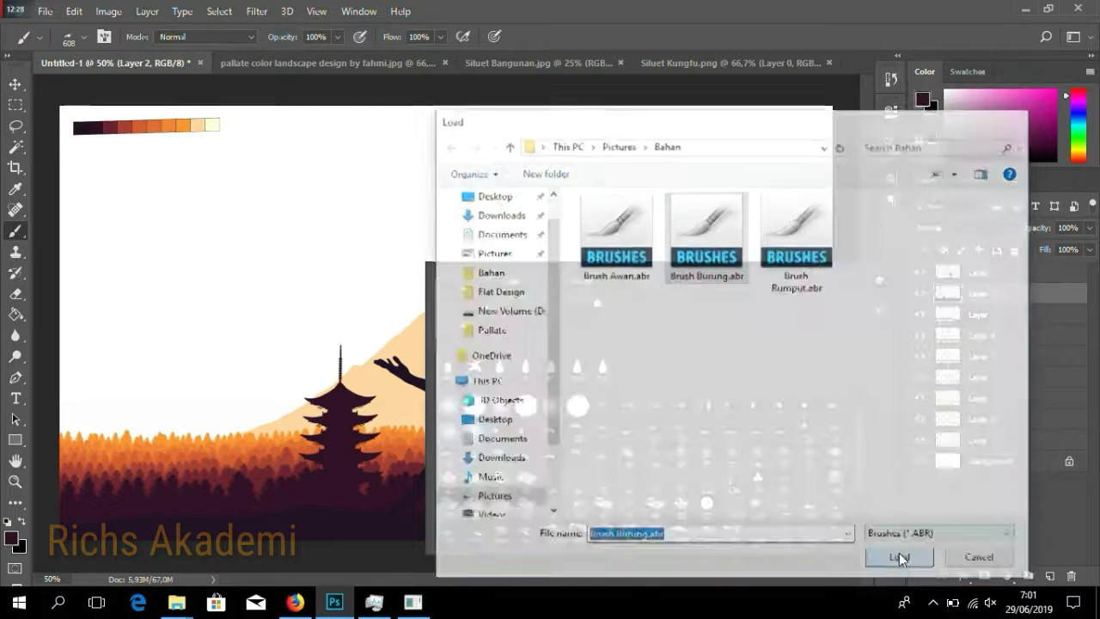
click(881, 279)
click(935, 307)
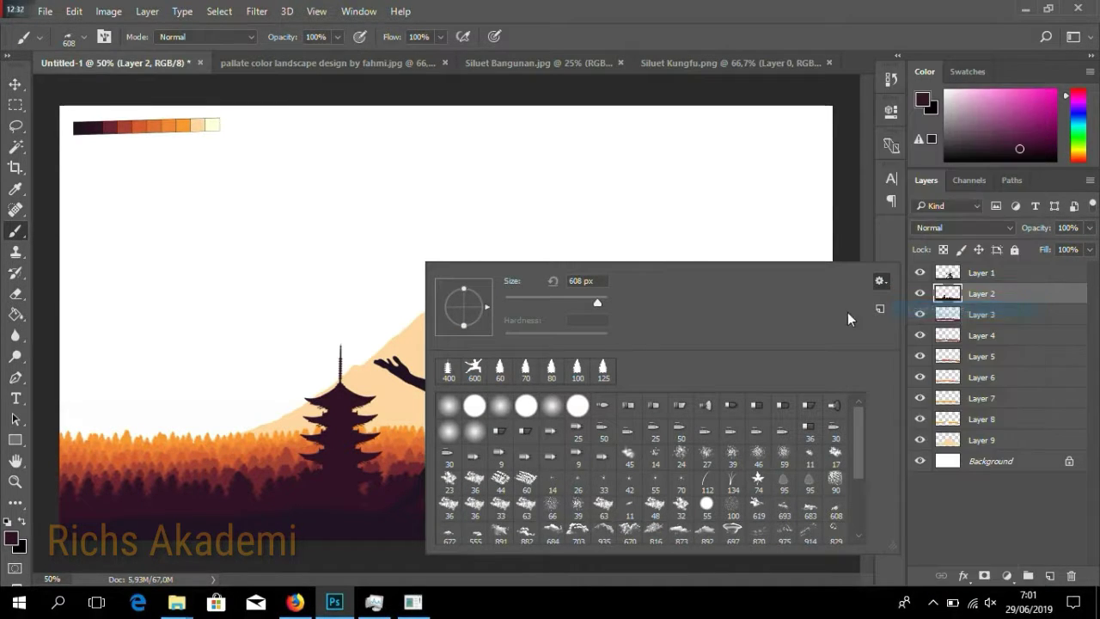
double_click(779, 221)
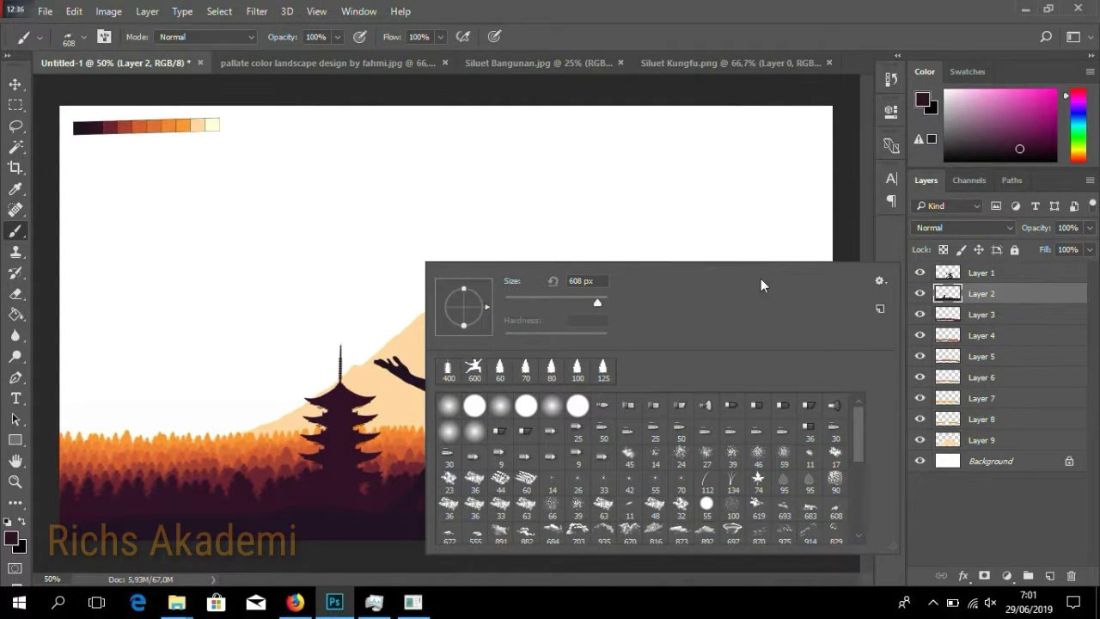
On Layer 2, stamp a spread-winged bird brush at 150 px just above the fighter's outstretched hand, using the fighter's sampled dark color.
scroll(596, 480, down, 5)
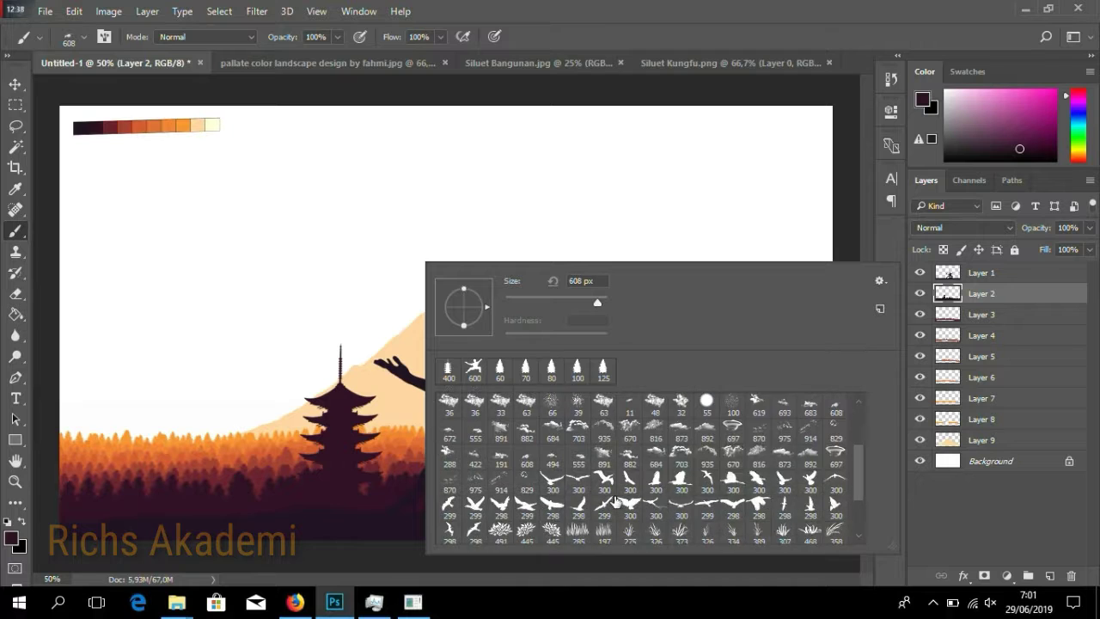
scroll(584, 491, down, 1)
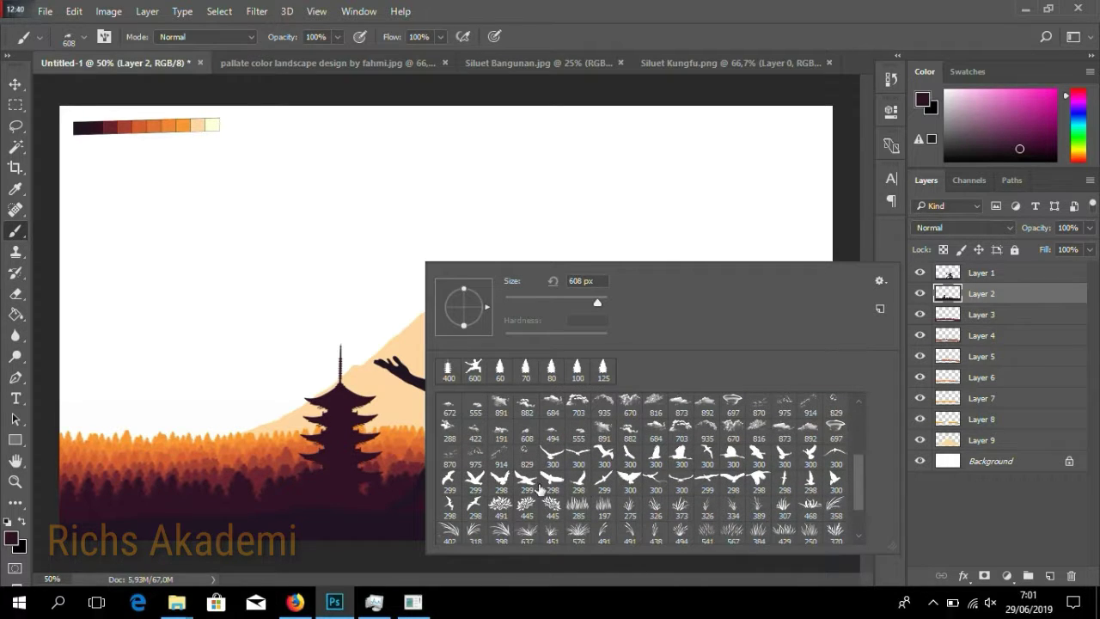
click(734, 5)
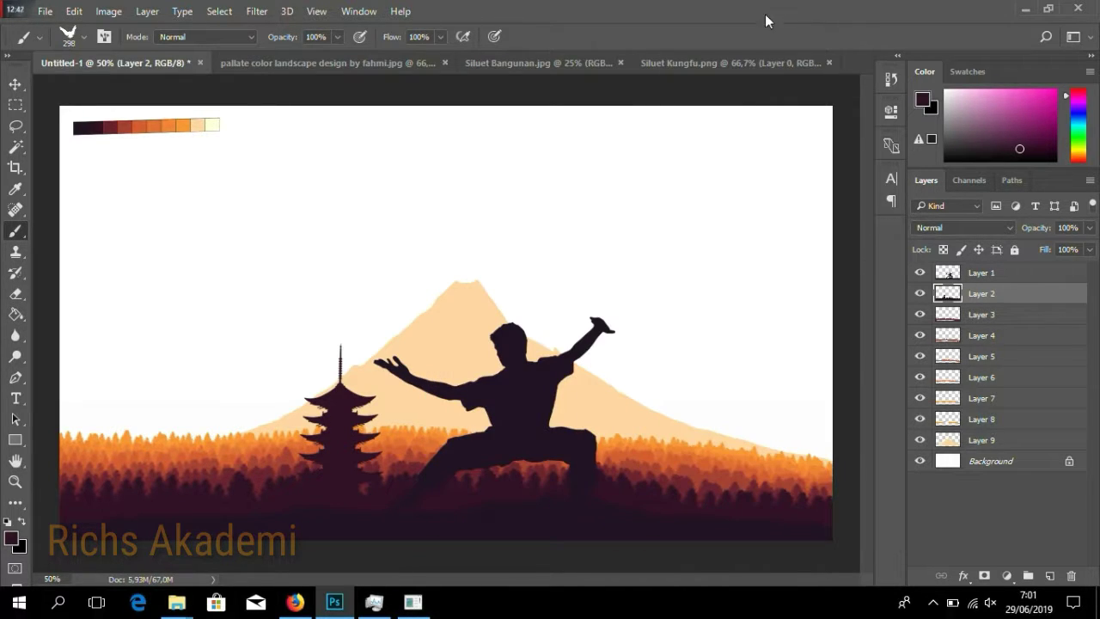
key(alt)
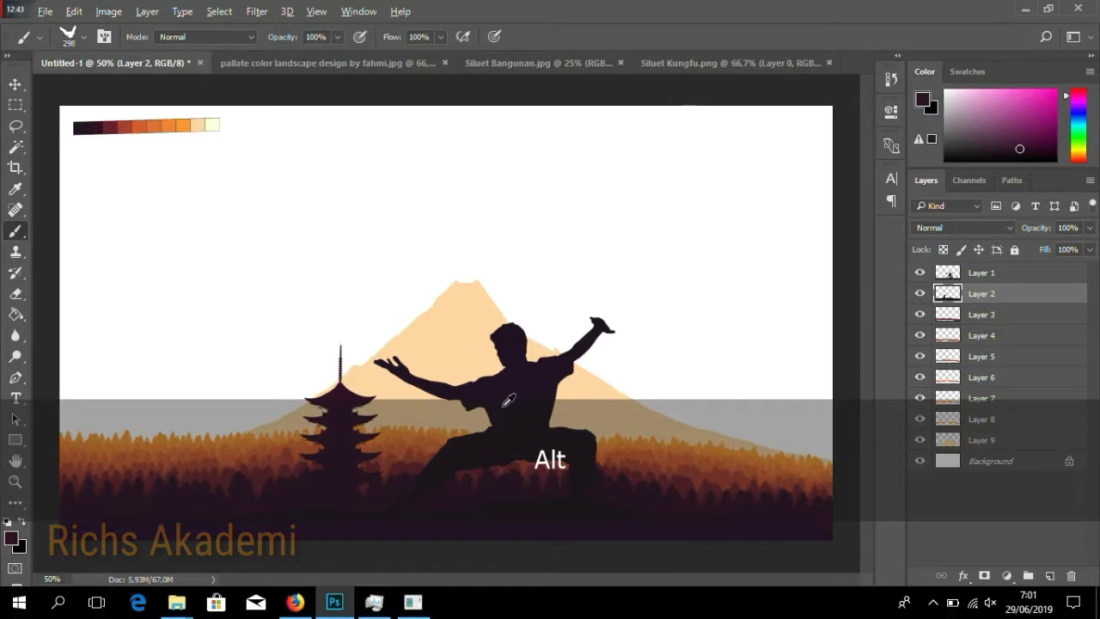
alt+click(514, 389)
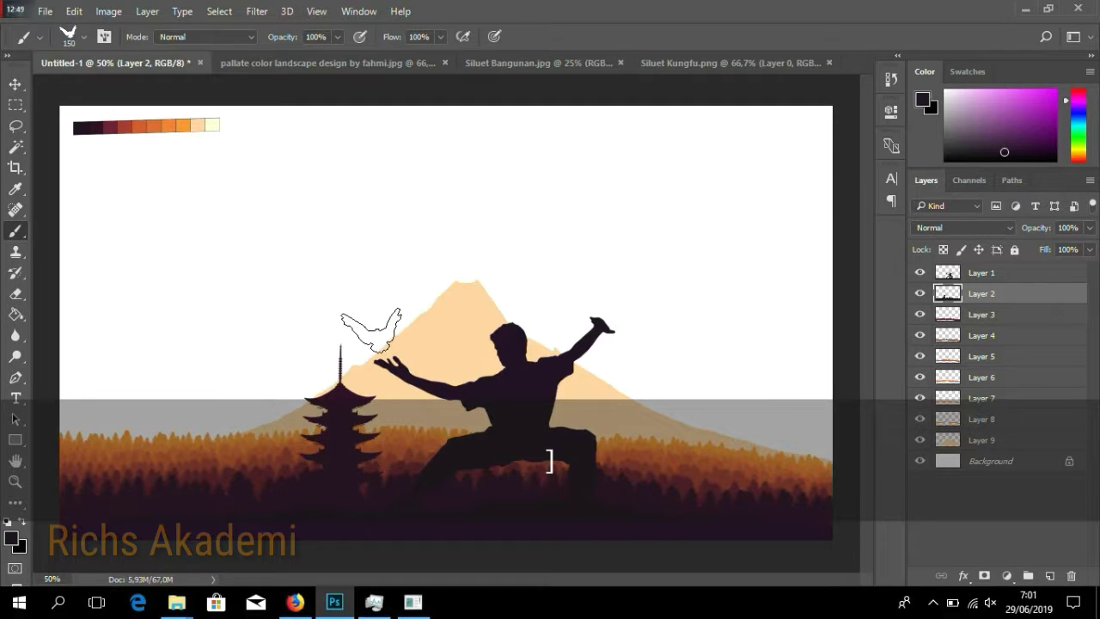
click(370, 330)
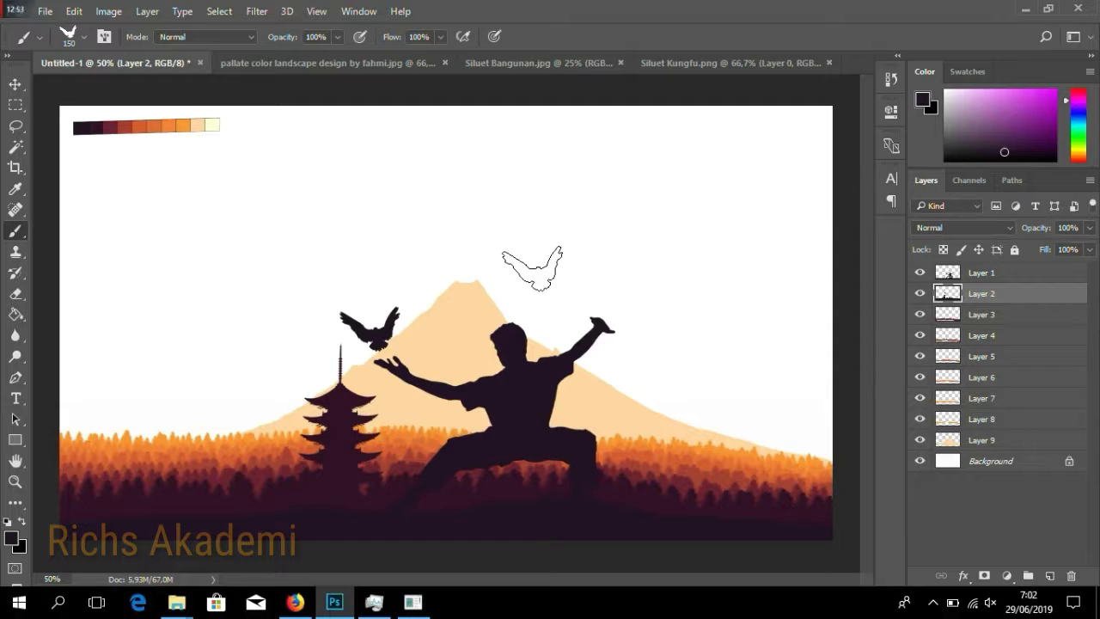
Create a new layer directly above the Background and choose the soft round brush with 0% hardness at 1200 px.
click(996, 465)
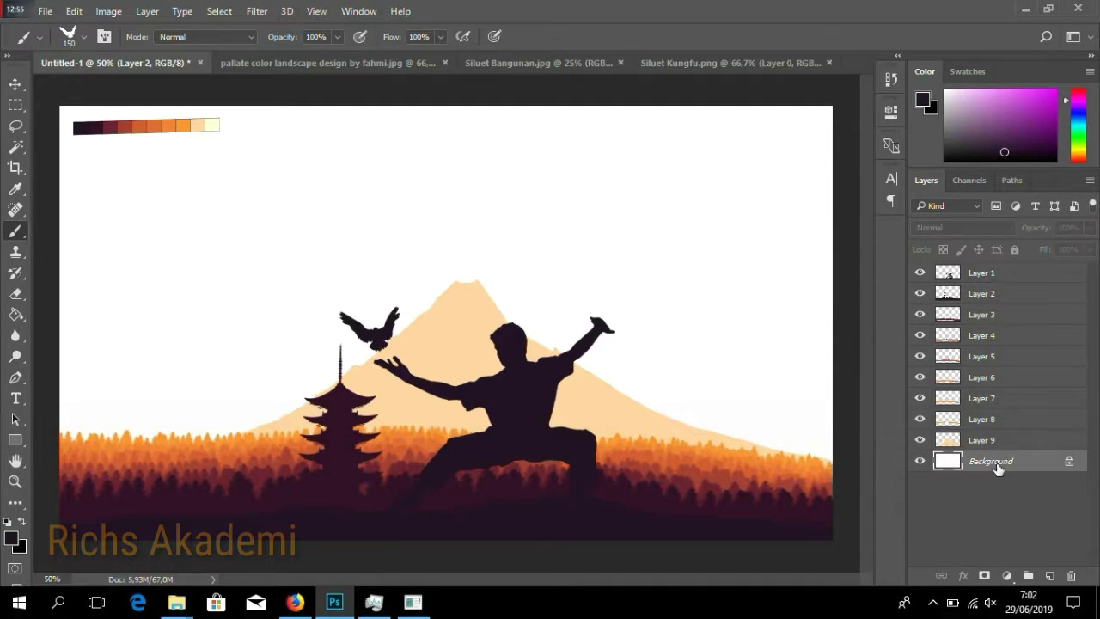
click(1048, 576)
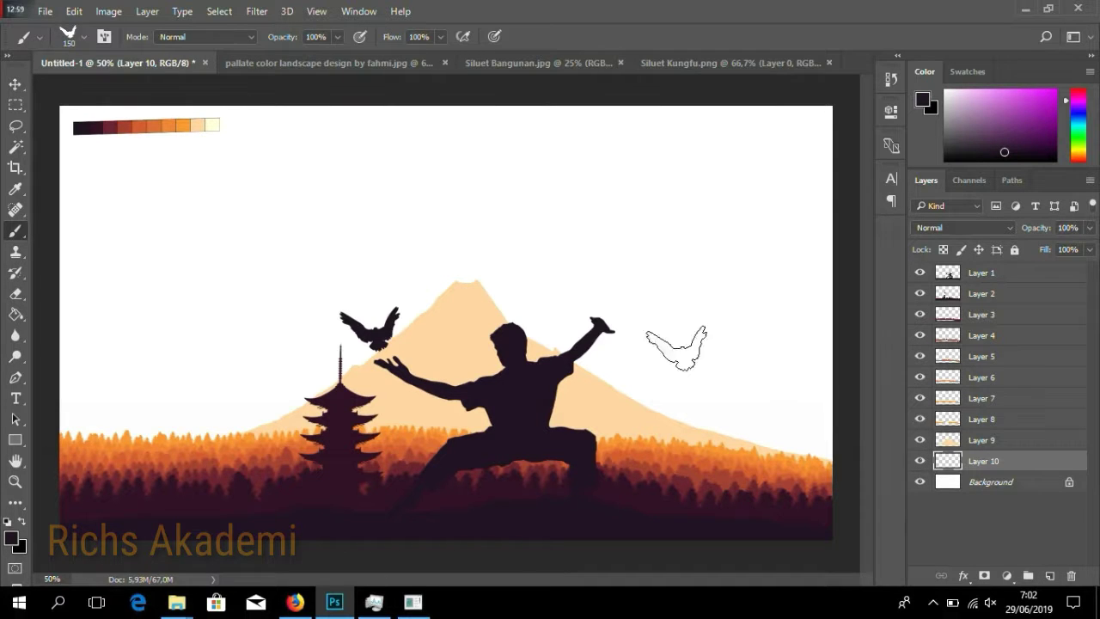
key(b)
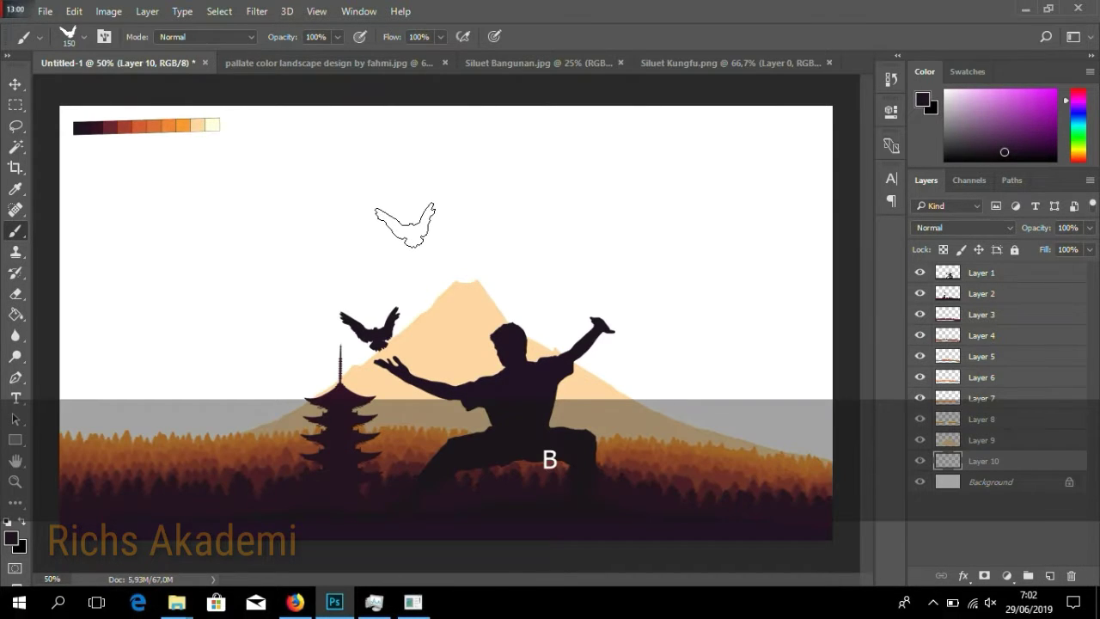
right_click(411, 207)
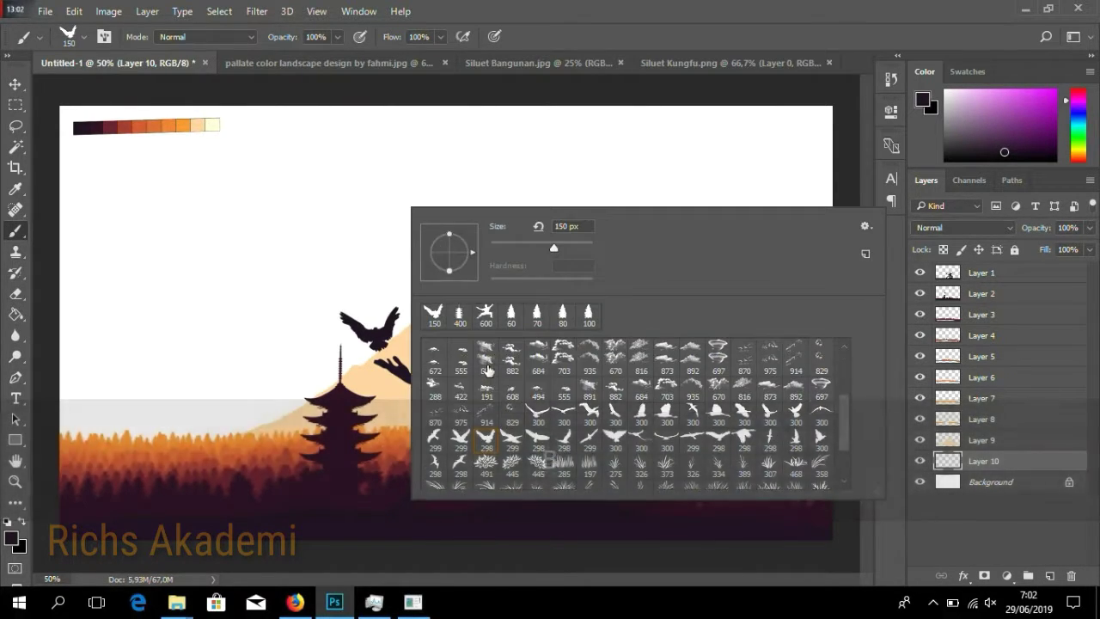
scroll(443, 371, up, 1)
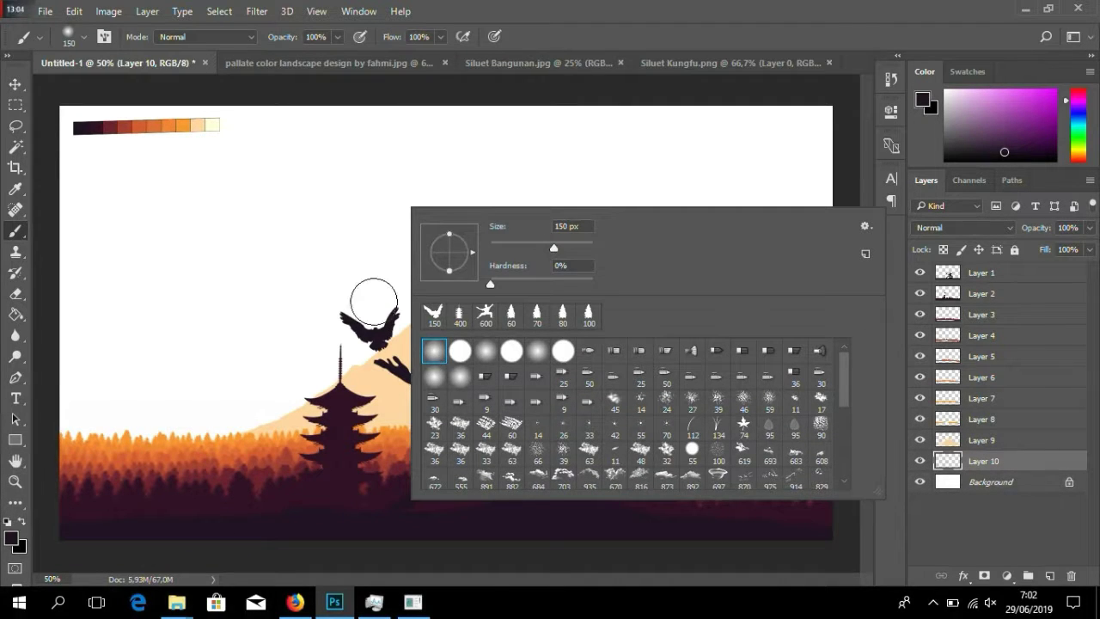
click(539, 4)
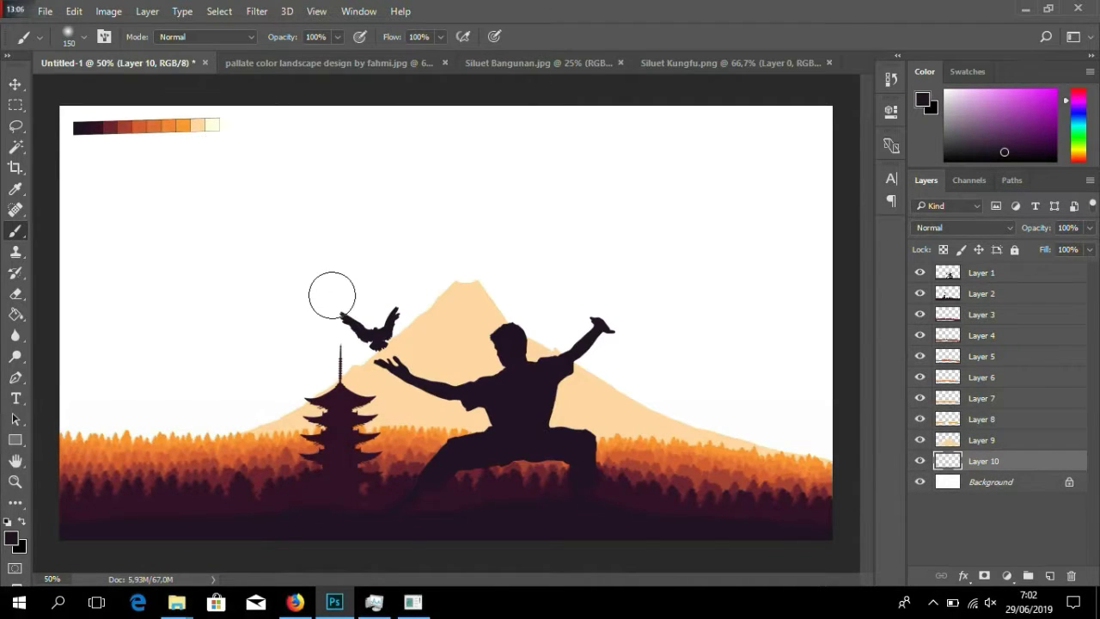
key(bracketright)
key(bracketright)
key(bracketright)
key(bracketright)
key(bracketright)
key(bracketright)
key(bracketright)
key(bracketright)
key(bracketright)
key(bracketright)
key(bracketright)
key(bracketright)
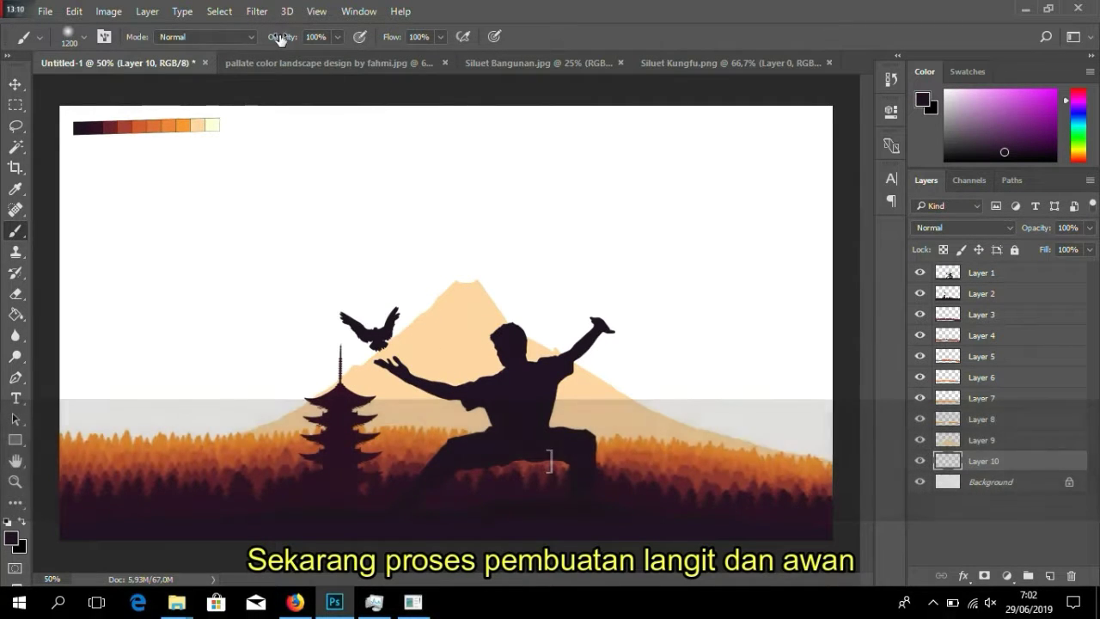
Softly paint the sky on Layer 10 with the palette's eighth swatch, orange, at 14% brush opacity and 29% flow.
drag(241, 43, 238, 43)
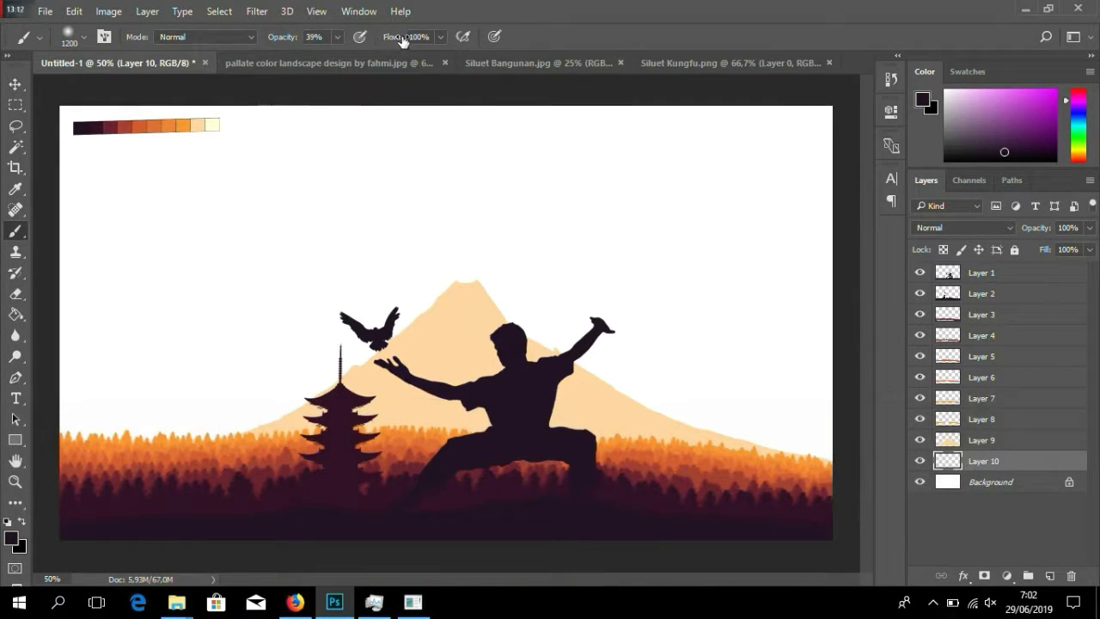
drag(370, 43, 359, 43)
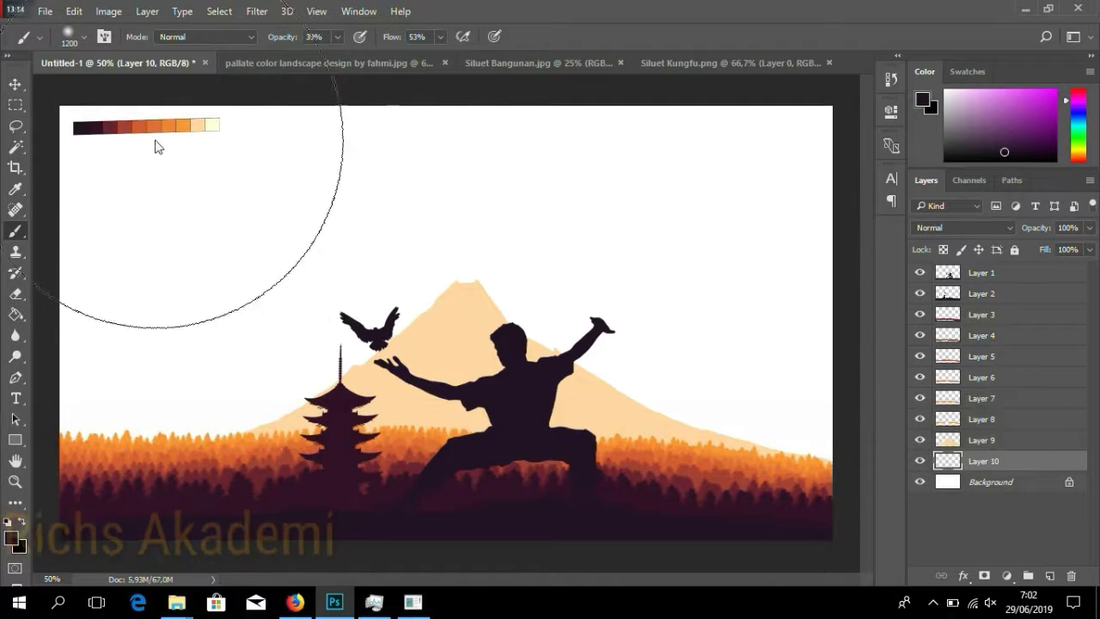
key(alt)
alt+click(185, 124)
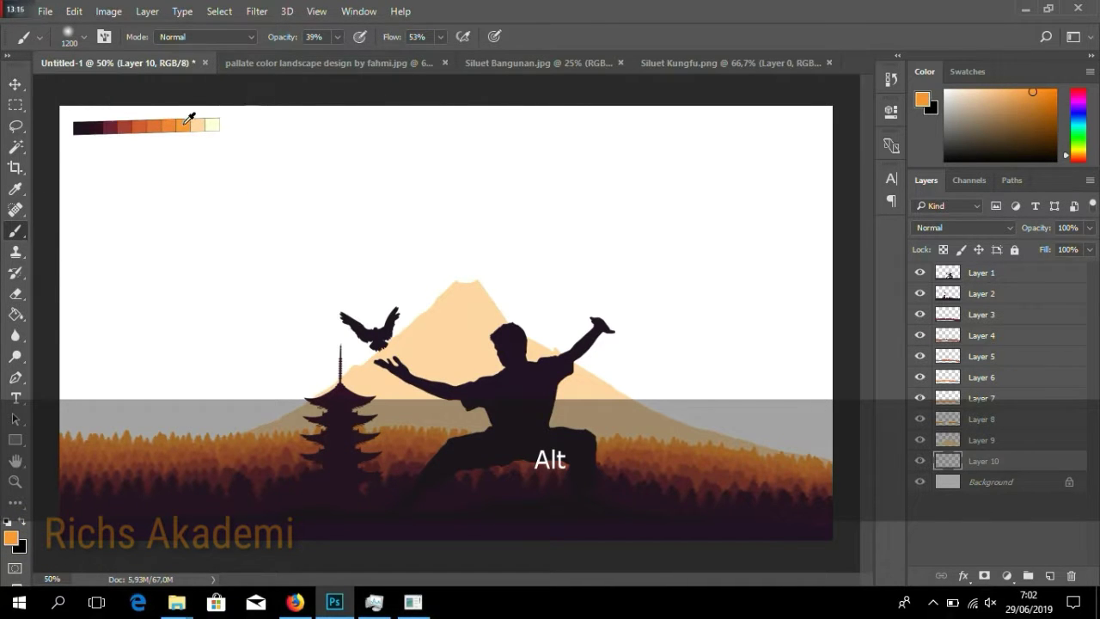
drag(295, 40, 258, 43)
drag(371, 39, 361, 39)
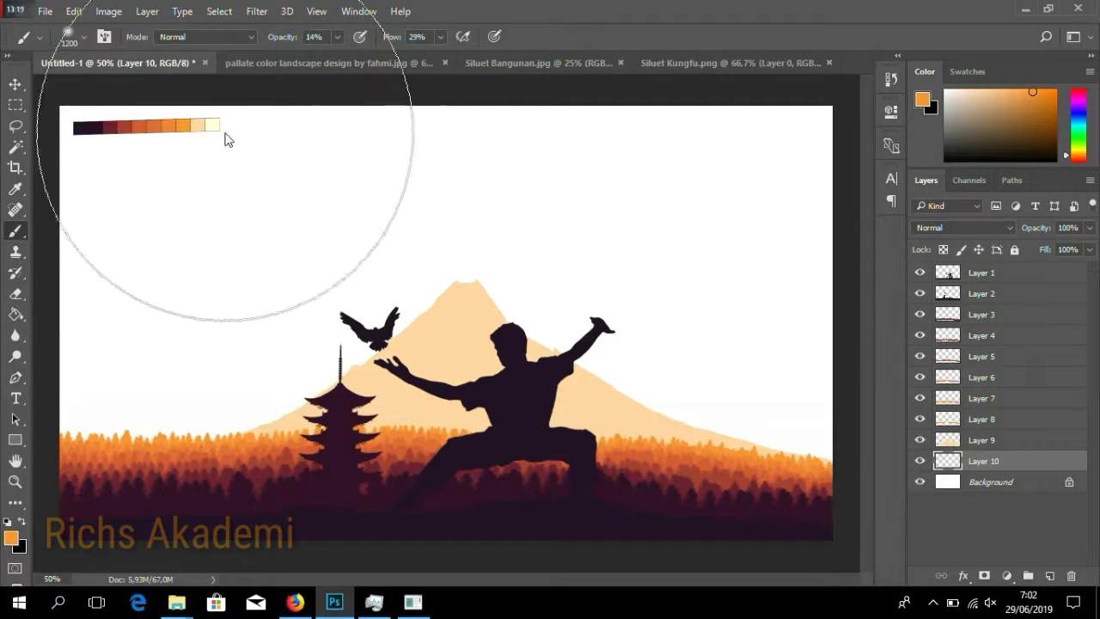
mouse_move(326, 240)
mouse_down()
mouse_move(790, 242)
mouse_move(147, 230)
mouse_move(169, 245)
mouse_move(230, 365)
mouse_move(256, 366)
mouse_move(256, 346)
mouse_move(218, 288)
mouse_move(171, 305)
mouse_move(578, 255)
mouse_move(645, 263)
mouse_move(767, 306)
mouse_move(508, 328)
mouse_move(160, 303)
mouse_move(357, 319)
mouse_up()
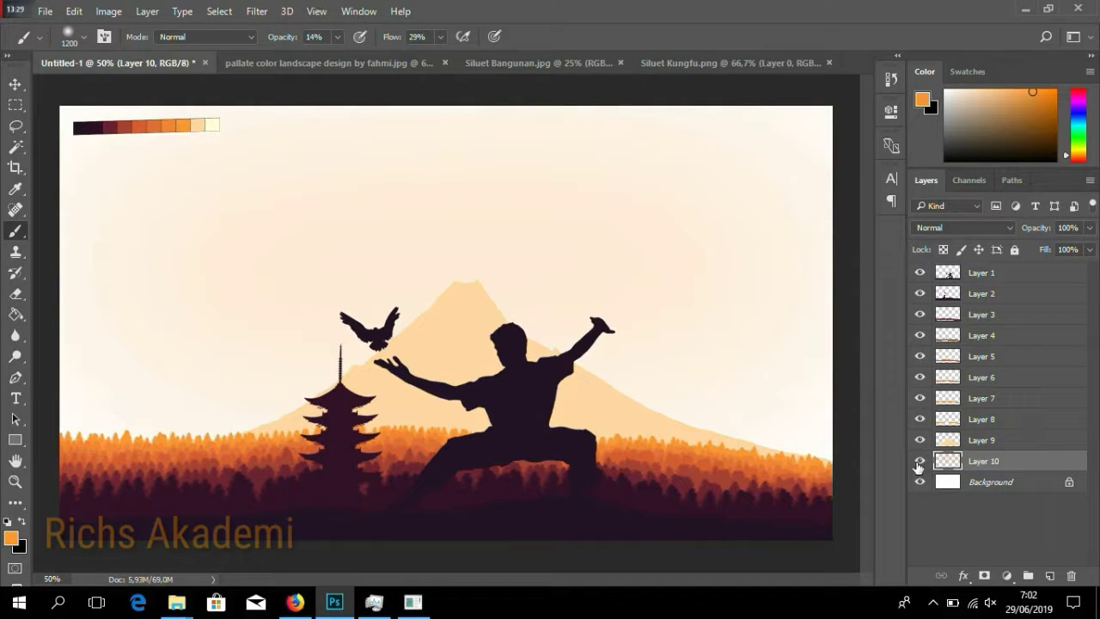
click(920, 461)
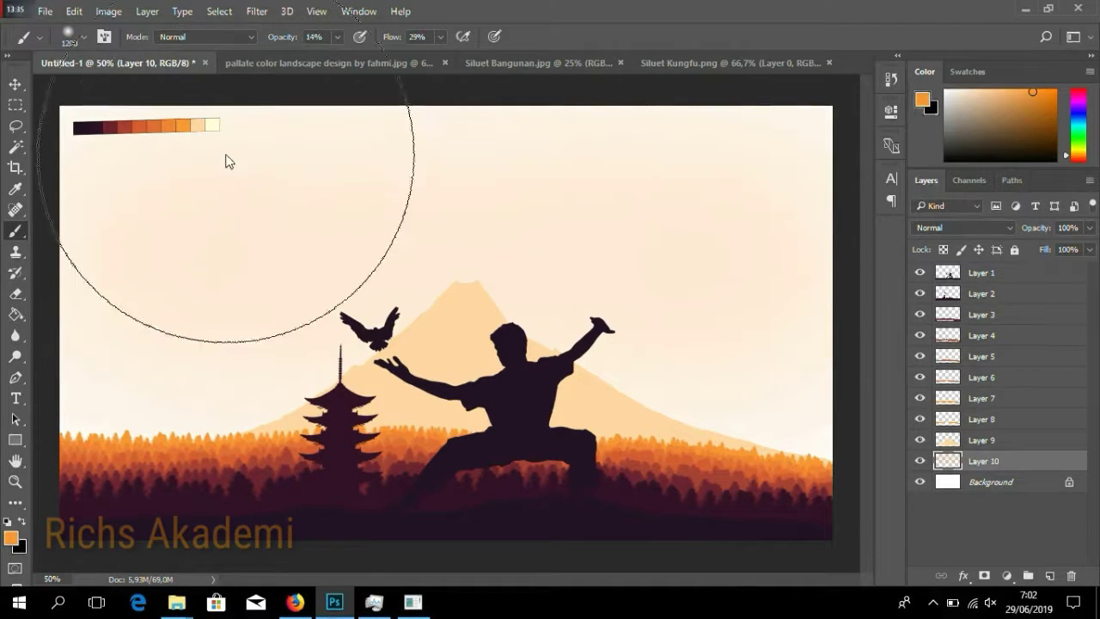
Brighten the sky behind the mountain on Layer 10 with the palette's last cream swatch, and set the layer's opacity to 93%.
key(alt)
alt+click(218, 120)
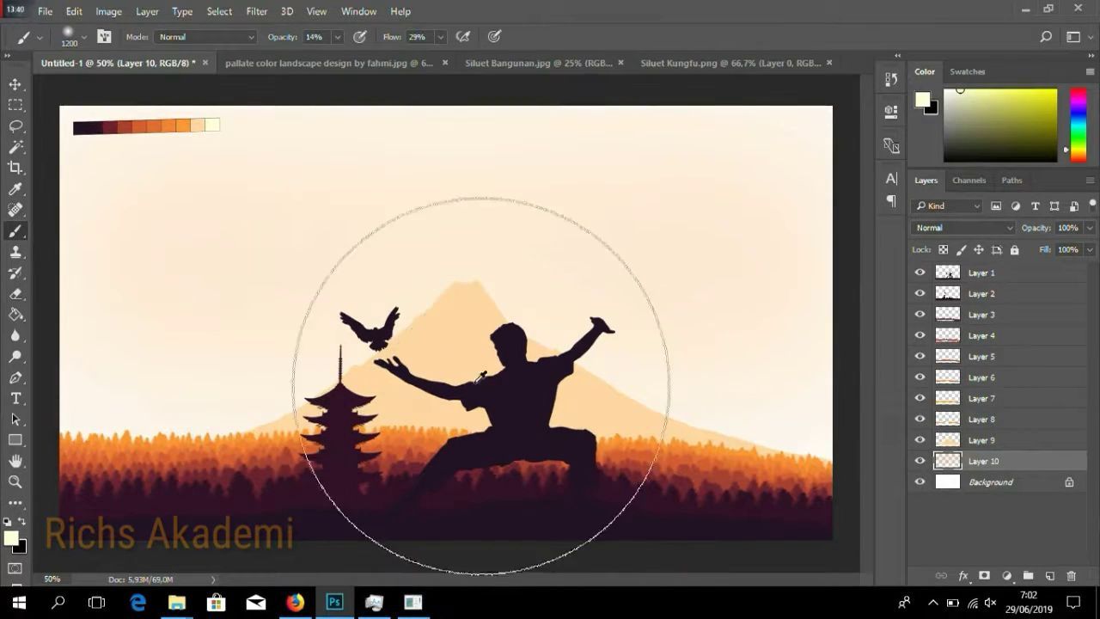
mouse_move(488, 412)
mouse_down()
mouse_move(523, 452)
mouse_move(458, 382)
mouse_move(416, 400)
mouse_move(508, 413)
mouse_move(412, 371)
mouse_move(519, 420)
mouse_up()
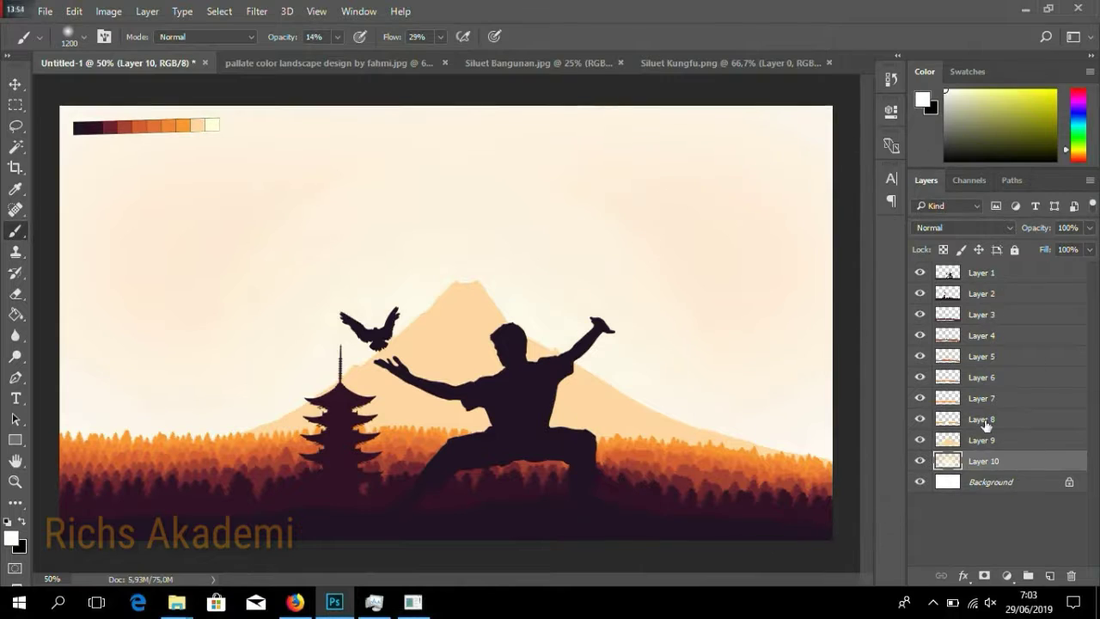
click(921, 461)
click(921, 462)
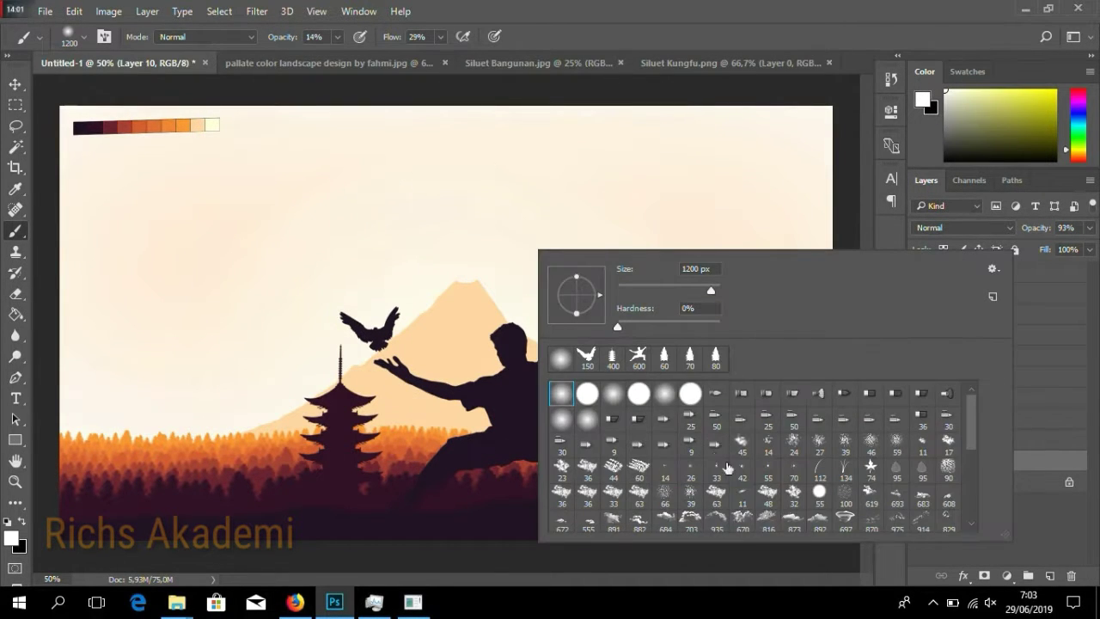
Choose the 892 px cloud brush, set its opacity to 90% and flow to 69%, and undo the trial white cloud stamp.
scroll(730, 464, down, 3)
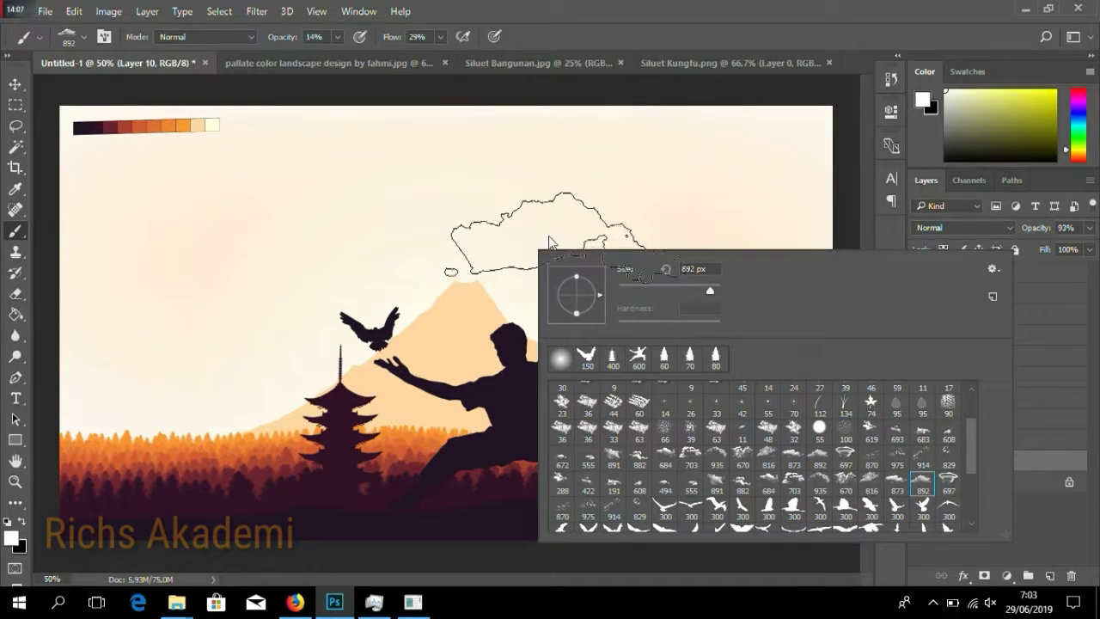
click(626, 8)
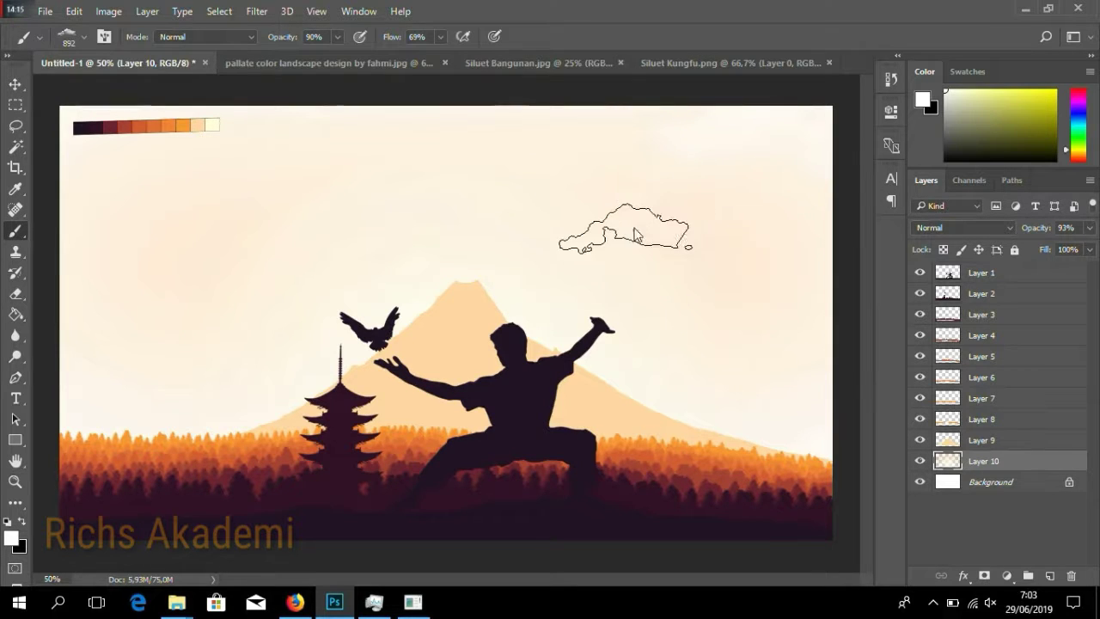
key(ctrl+z)
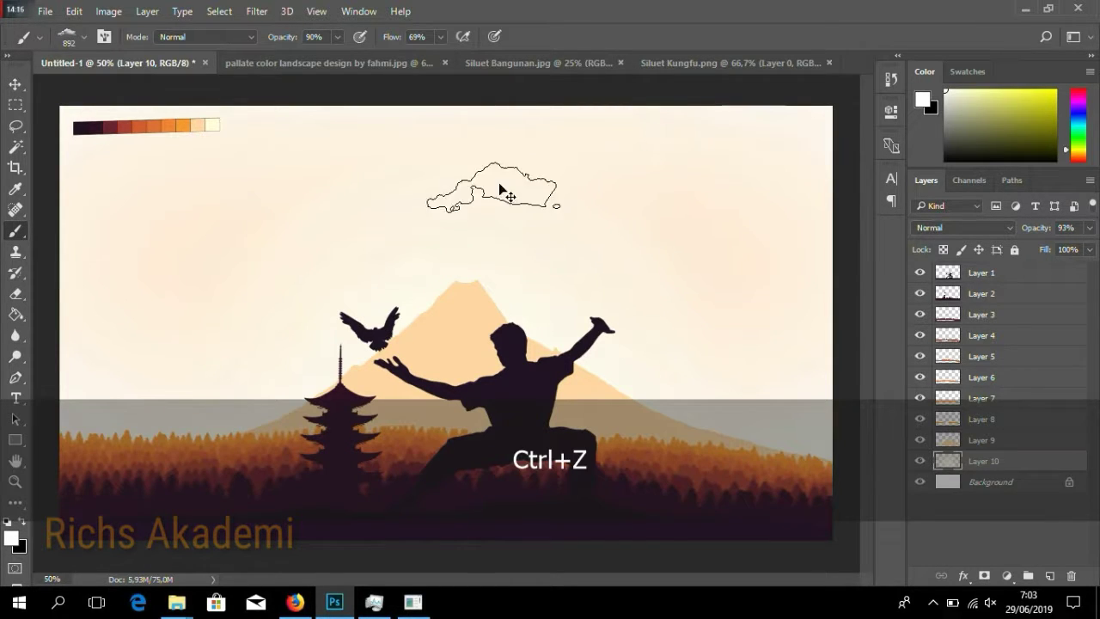
Set the cloud brush's opacity and flow to 100% and paint white clouds across the sky on Layer 10.
drag(275, 41, 312, 43)
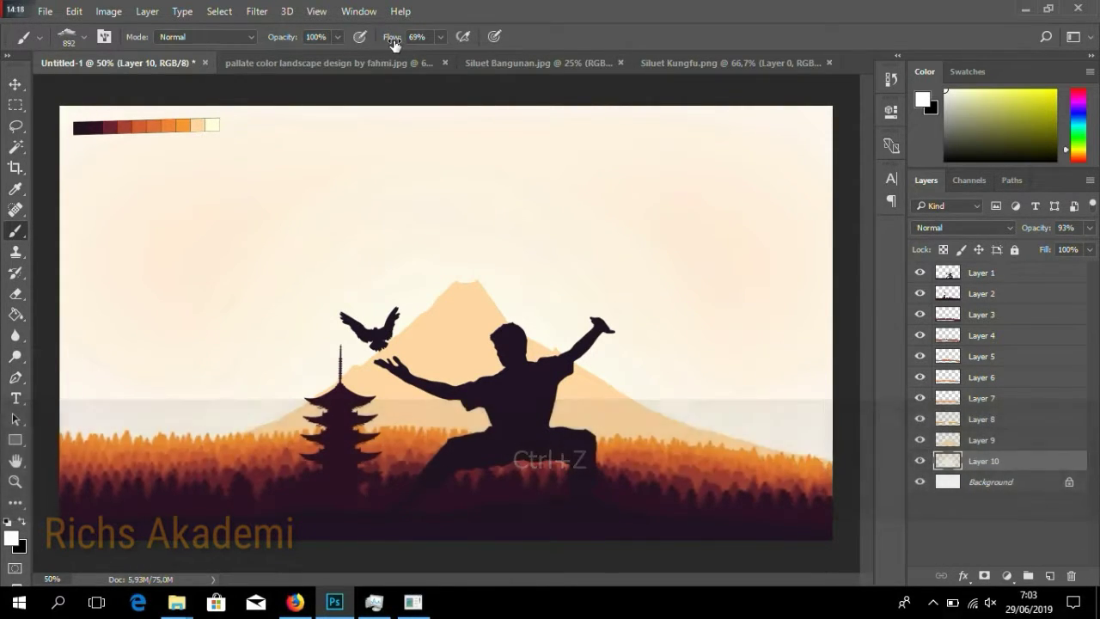
drag(392, 41, 508, 41)
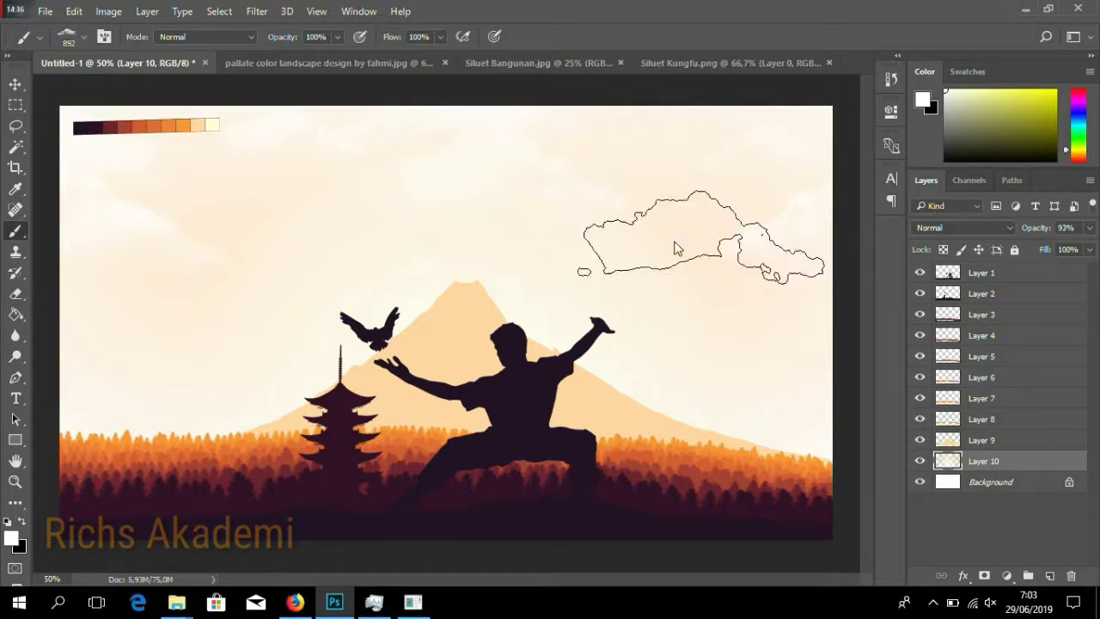
Reduce the cloud brush to 400 px and set its opacity to 100% and flow to 43%.
key(bracketleft)
key(bracketleft)
key(bracketleft)
key(bracketleft)
key(bracketleft)
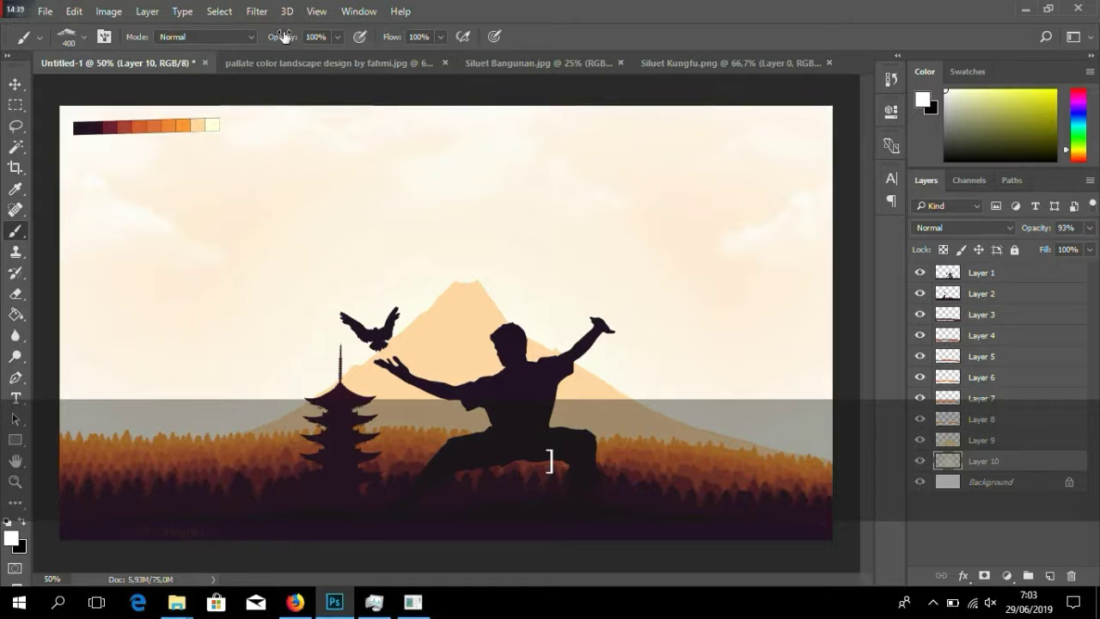
drag(284, 37, 250, 40)
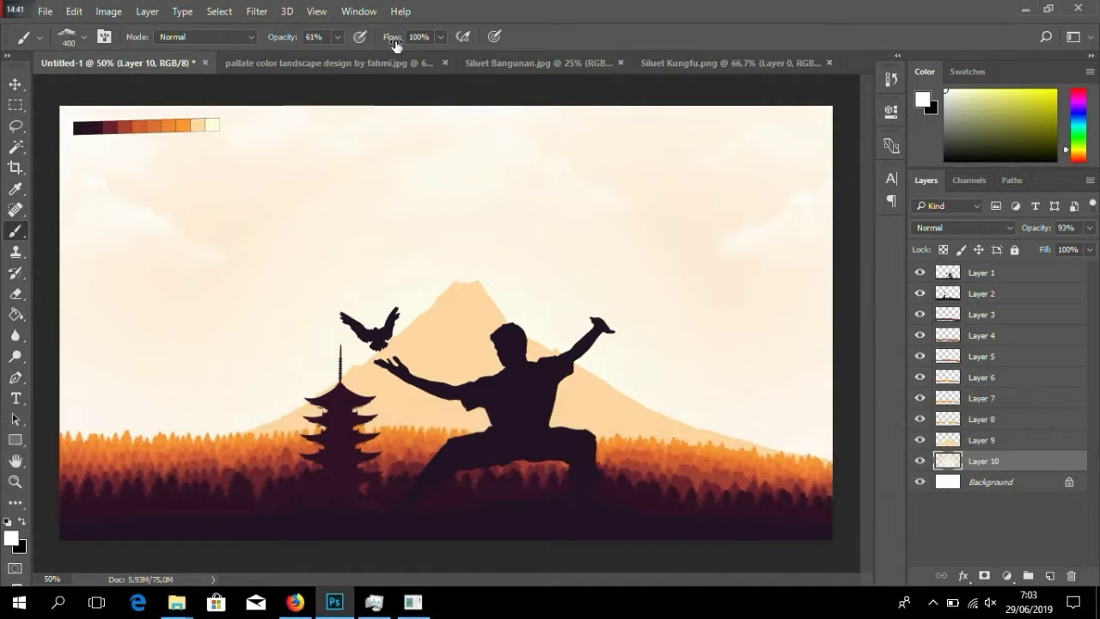
drag(393, 39, 350, 50)
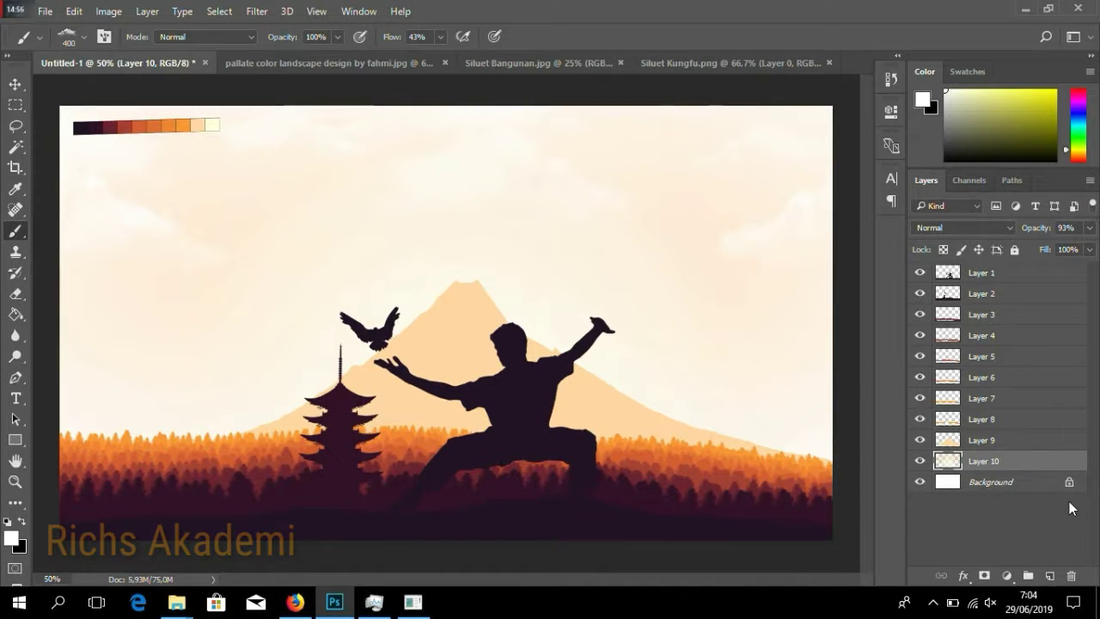
Create a new layer above Layer 1 and paint white mist clouds over the tree rows and around the fighter's legs.
click(993, 274)
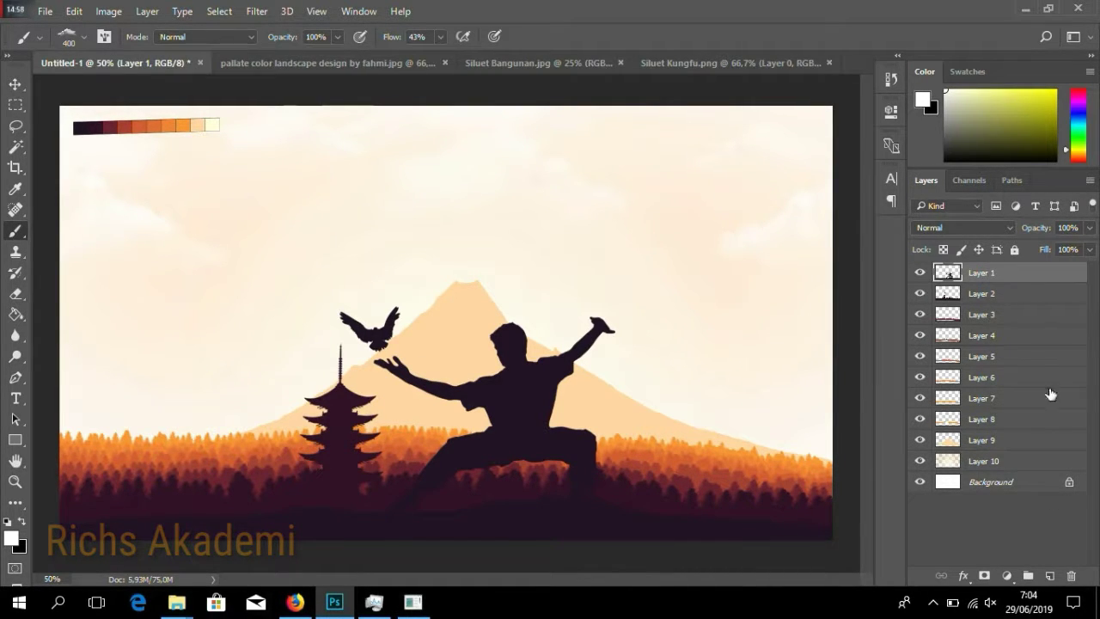
click(1050, 576)
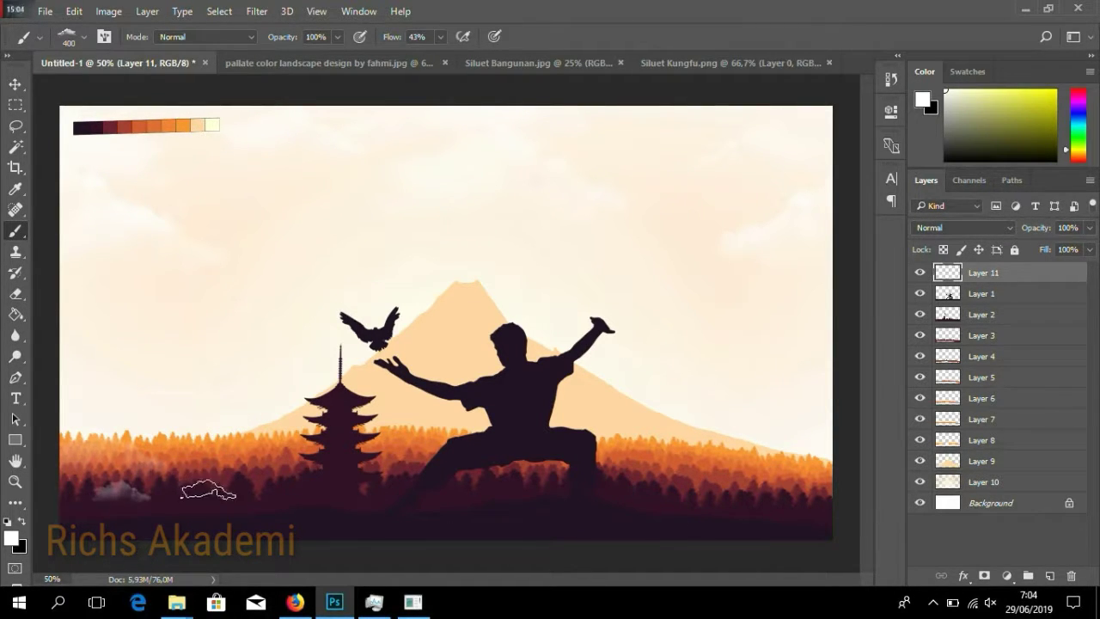
mouse_move(190, 497)
mouse_down()
mouse_move(204, 466)
mouse_move(244, 487)
mouse_move(297, 491)
mouse_move(319, 479)
mouse_move(374, 492)
mouse_move(409, 485)
mouse_move(427, 465)
mouse_move(471, 463)
mouse_move(793, 492)
mouse_move(717, 467)
mouse_up()
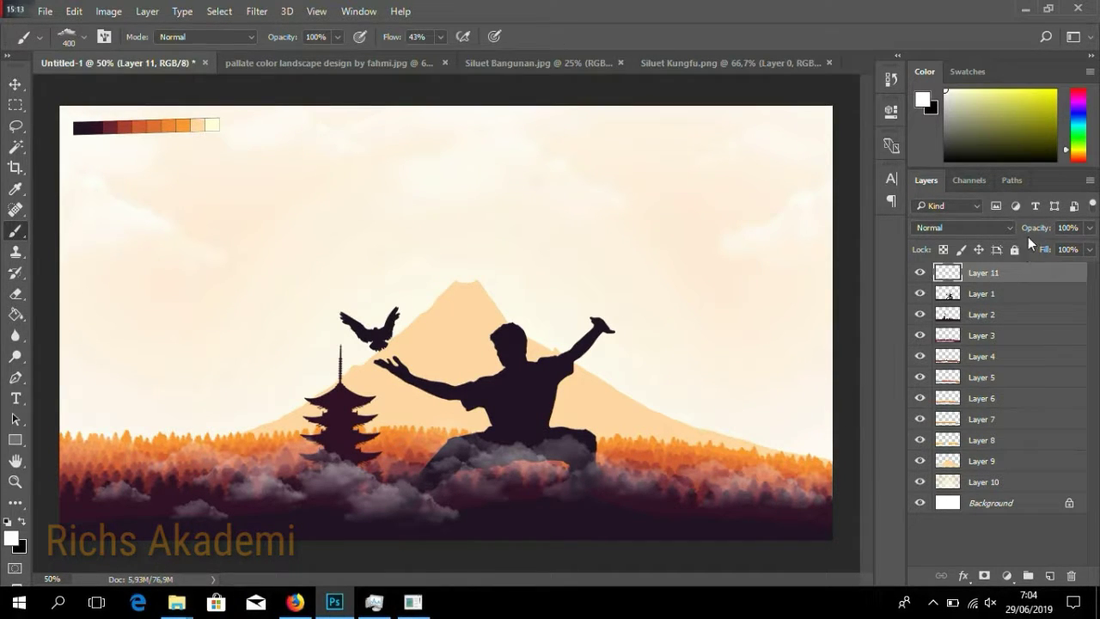
Place the mist on Layer 11 directly below Layer 1 and set its opacity to 20% and fill to 52%.
drag(1013, 234, 978, 237)
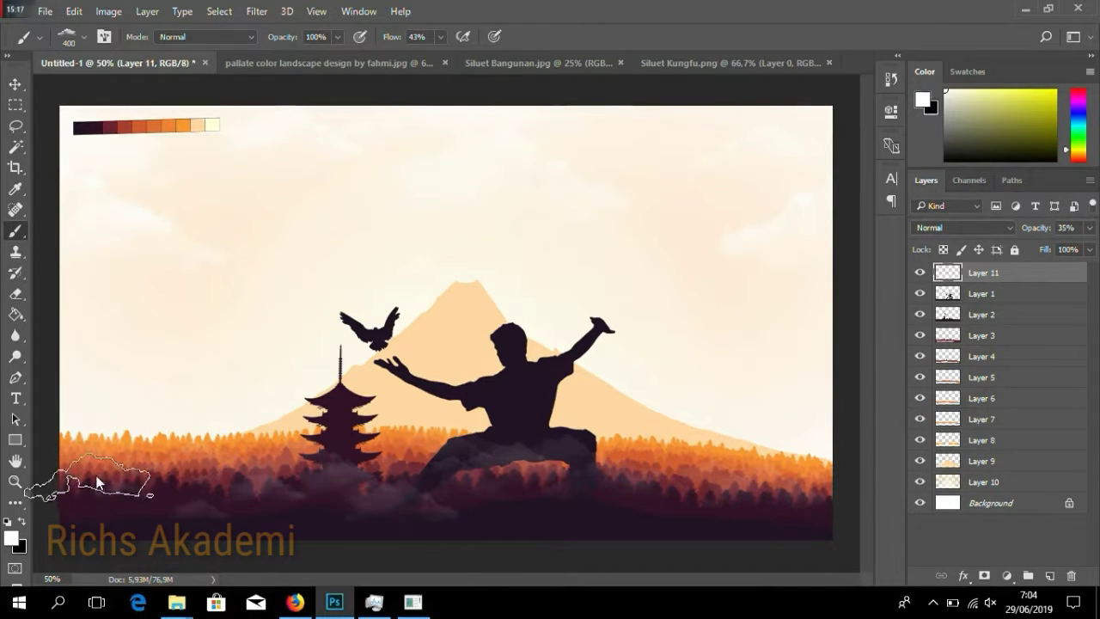
drag(1001, 275, 993, 307)
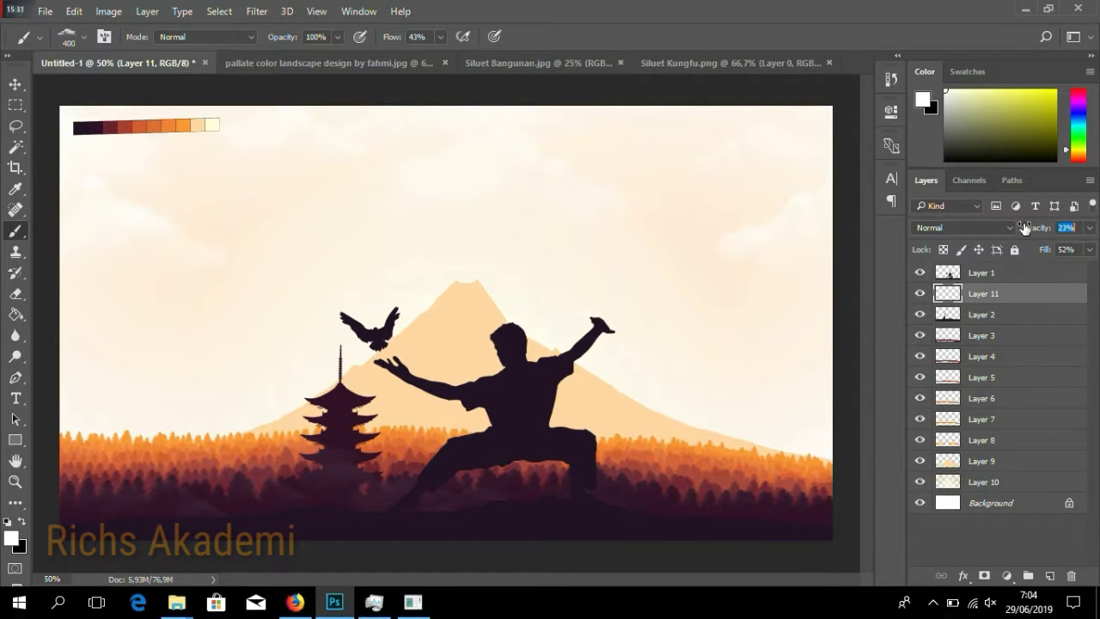
drag(1024, 227, 1004, 234)
Choose the 429 px grass brush and reduce its size to 200 px.
right_click(610, 285)
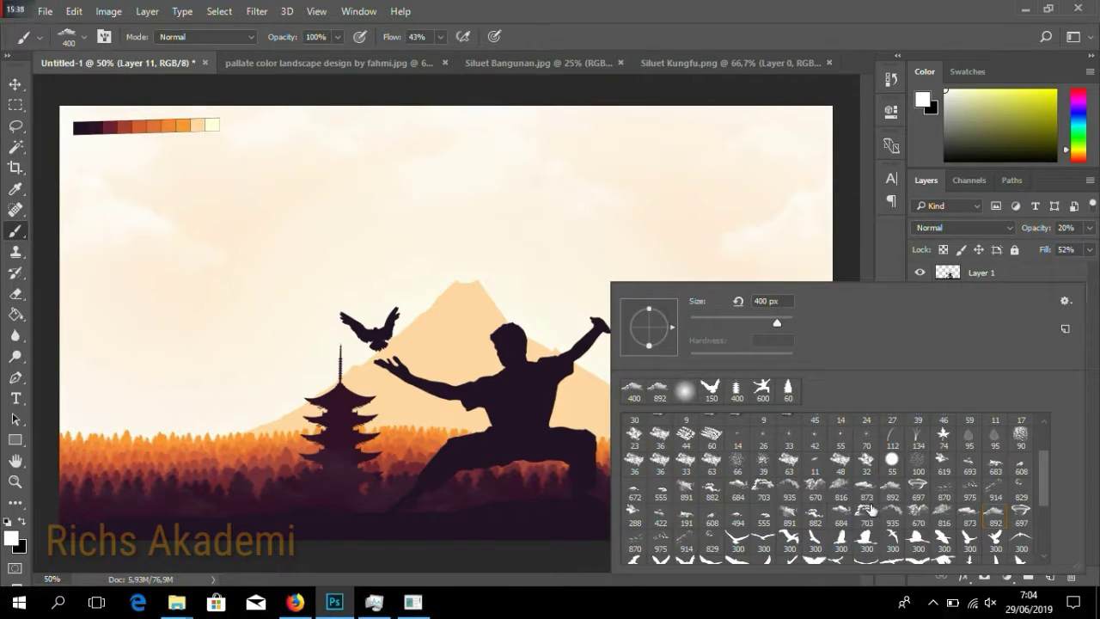
scroll(866, 549, down, 4)
scroll(866, 548, down, 1)
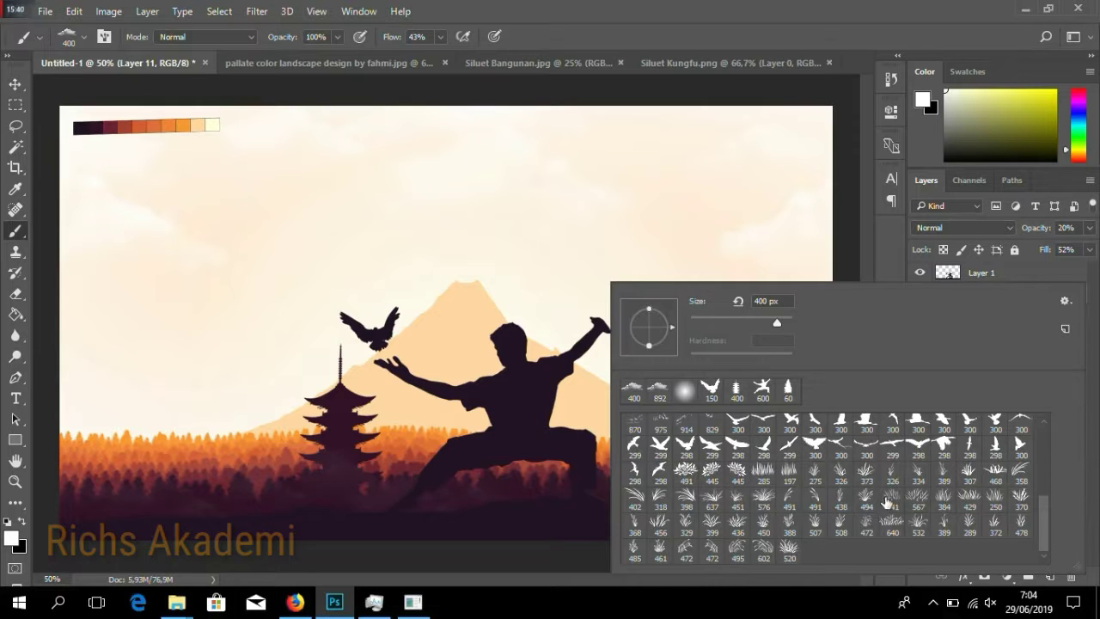
click(744, 23)
key(bracketleft)
key(bracketleft)
key(bracketleft)
key(bracketleft)
key(bracketleft)
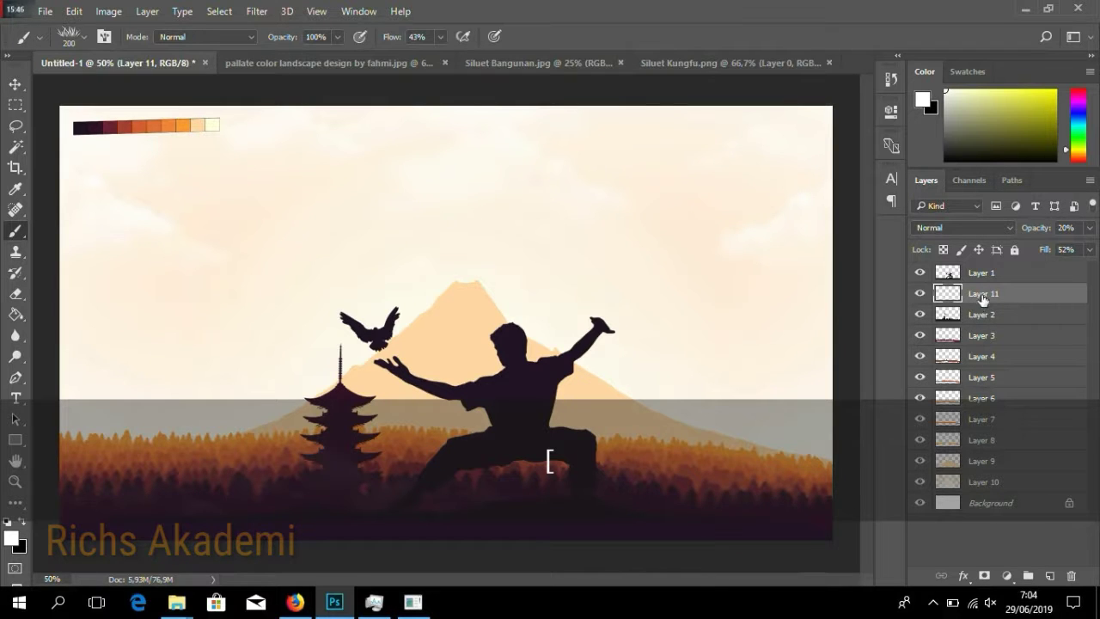
Make Layer 1 active and sample the dark purple ground colour as the colour for the grass.
click(988, 274)
click(759, 520)
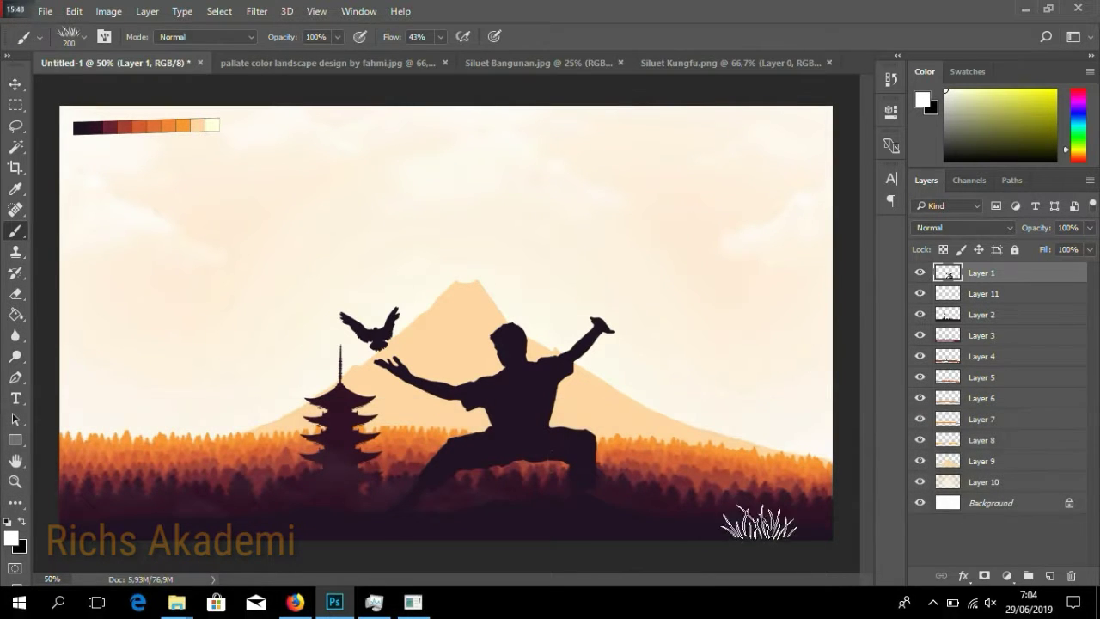
key(alt)
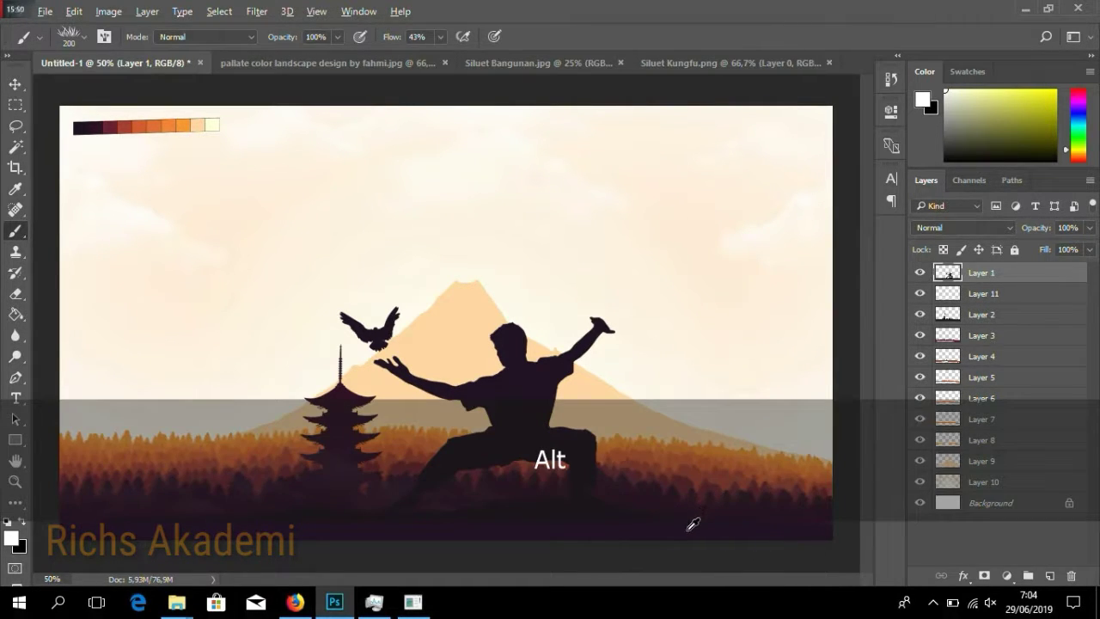
alt+click(693, 525)
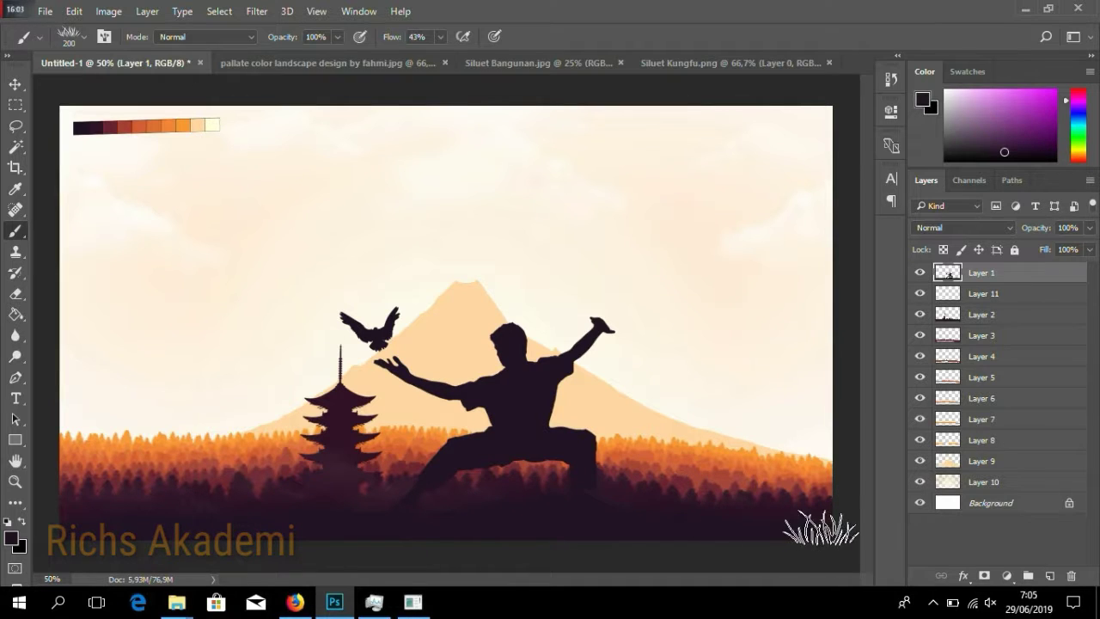
Choose the 389 px grass brush, set its flow to 100%, and stamp one dark tall tuft at the illustration's lower-right edge.
right_click(644, 326)
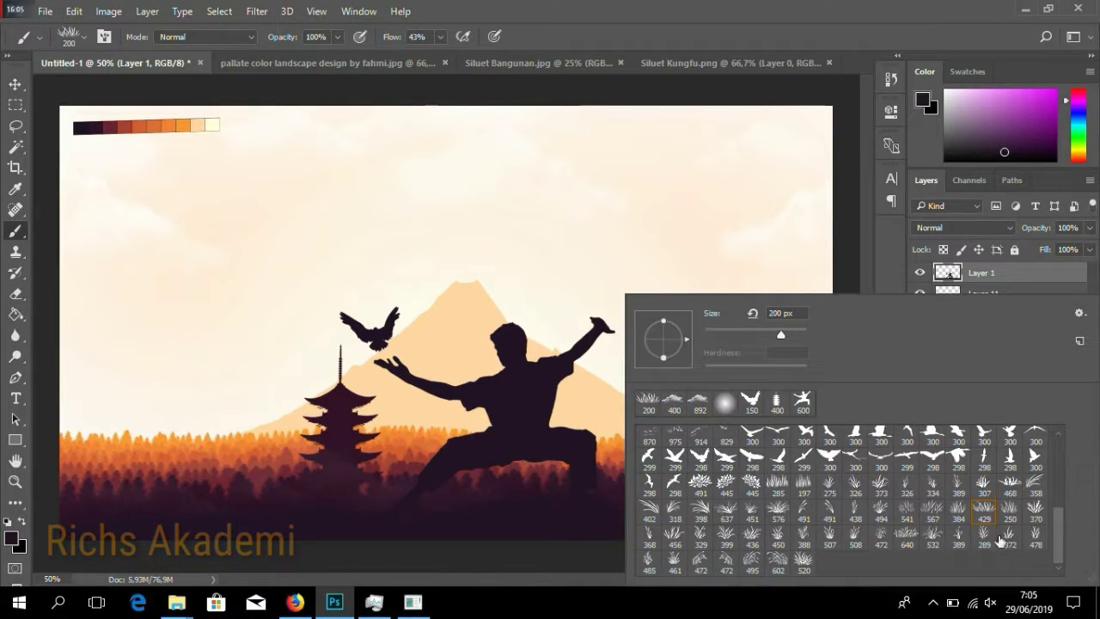
click(676, 7)
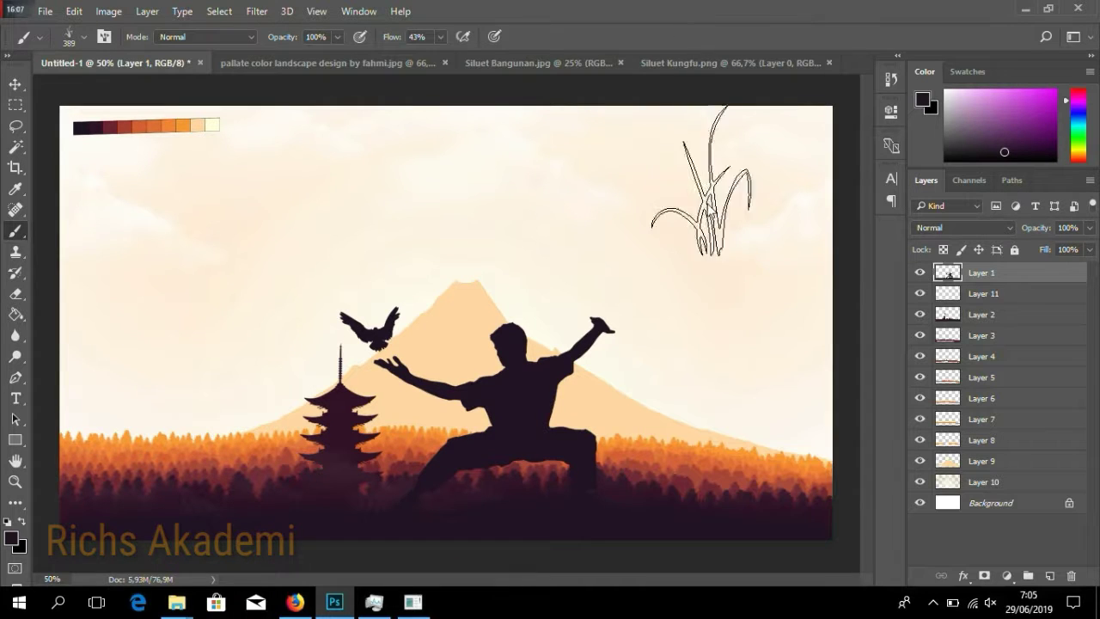
click(812, 471)
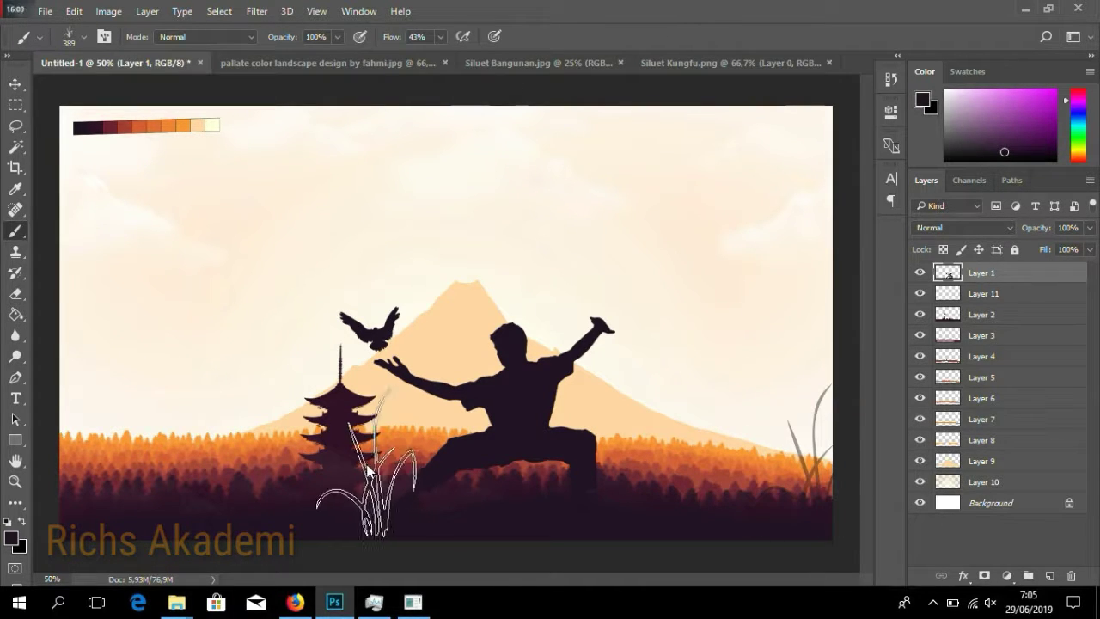
key(ctrl+z)
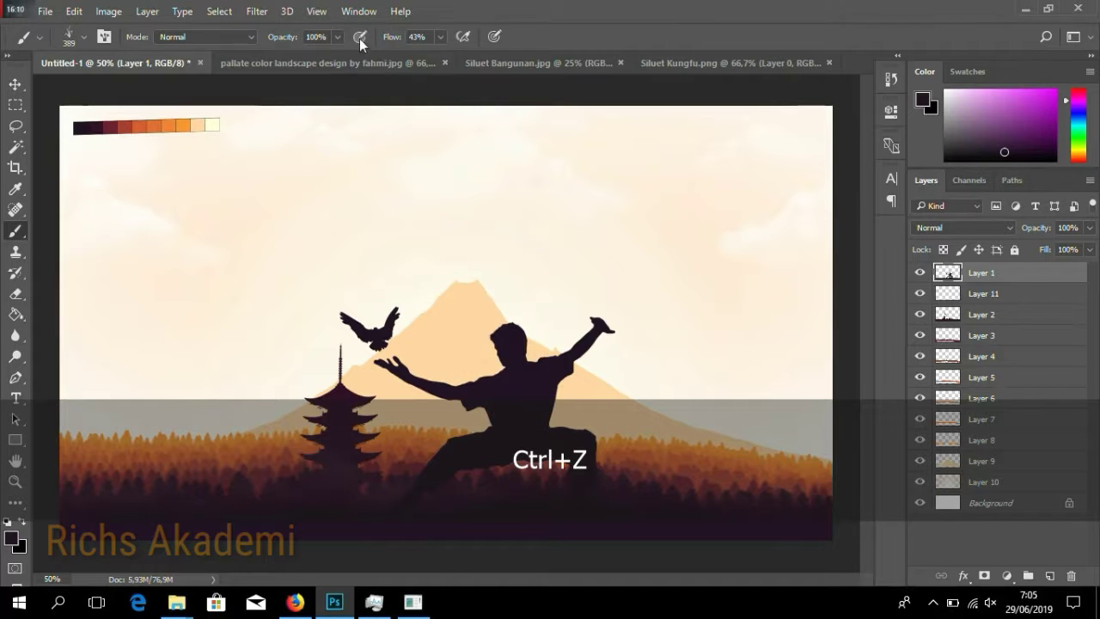
drag(384, 29, 644, 45)
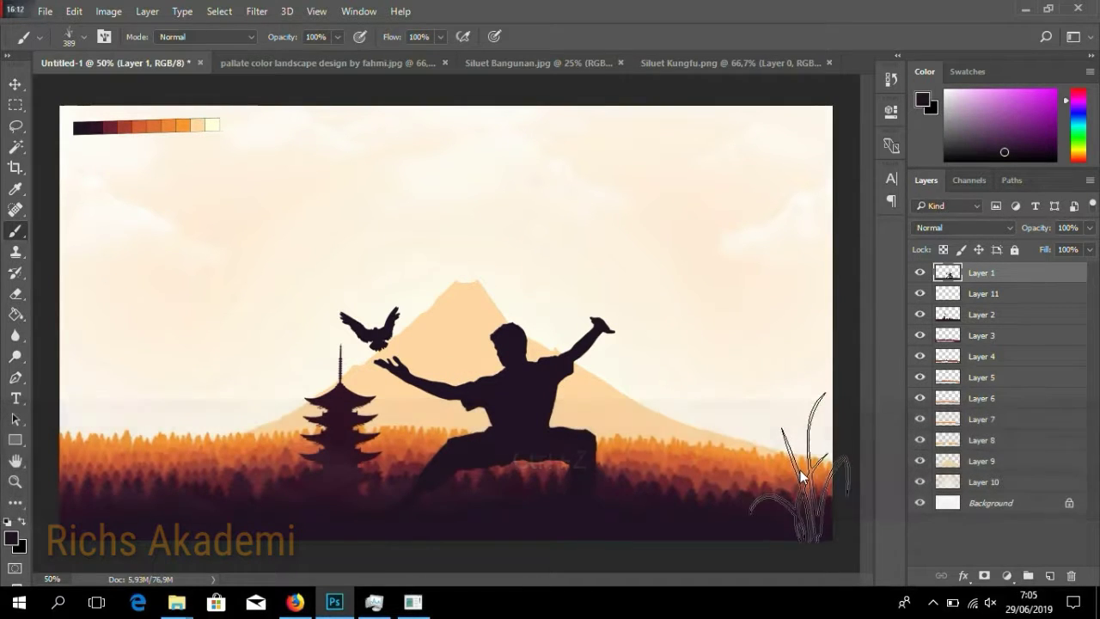
click(805, 470)
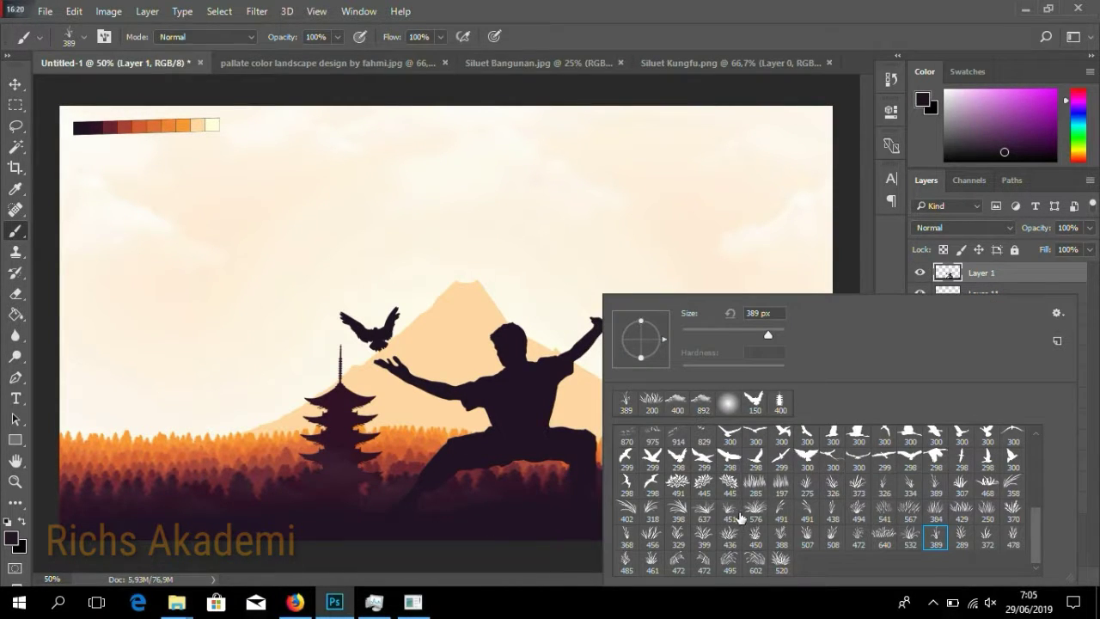
Choose the 285 px grass brush, reduce it to 175 px, and stamp dark grass along the foreground ground on Layer 1.
click(643, 7)
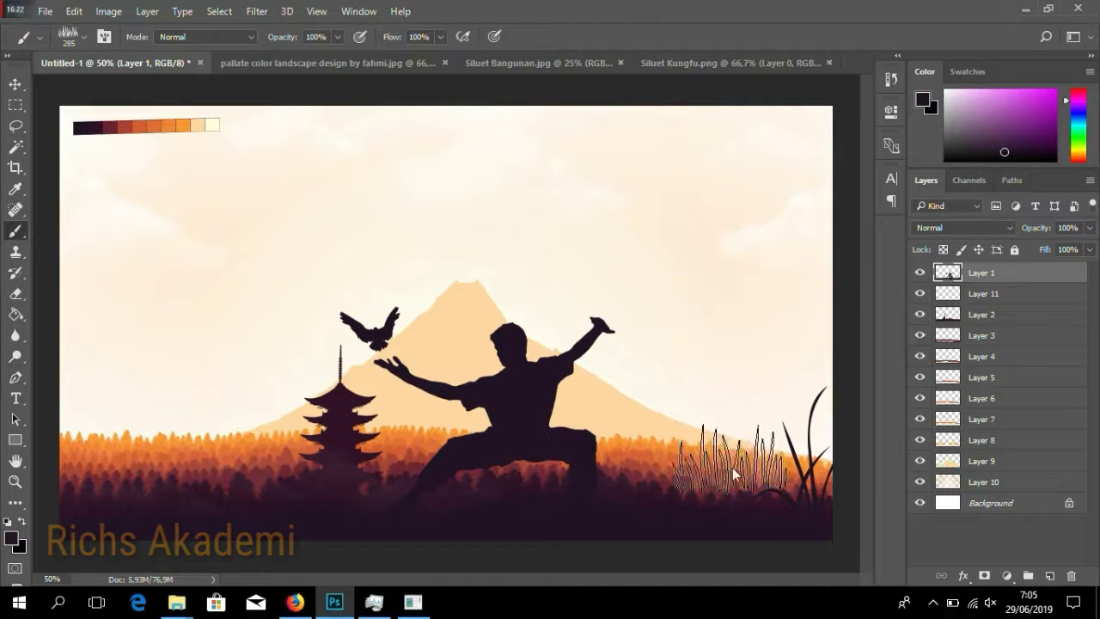
key(bracketleft)
key(bracketleft)
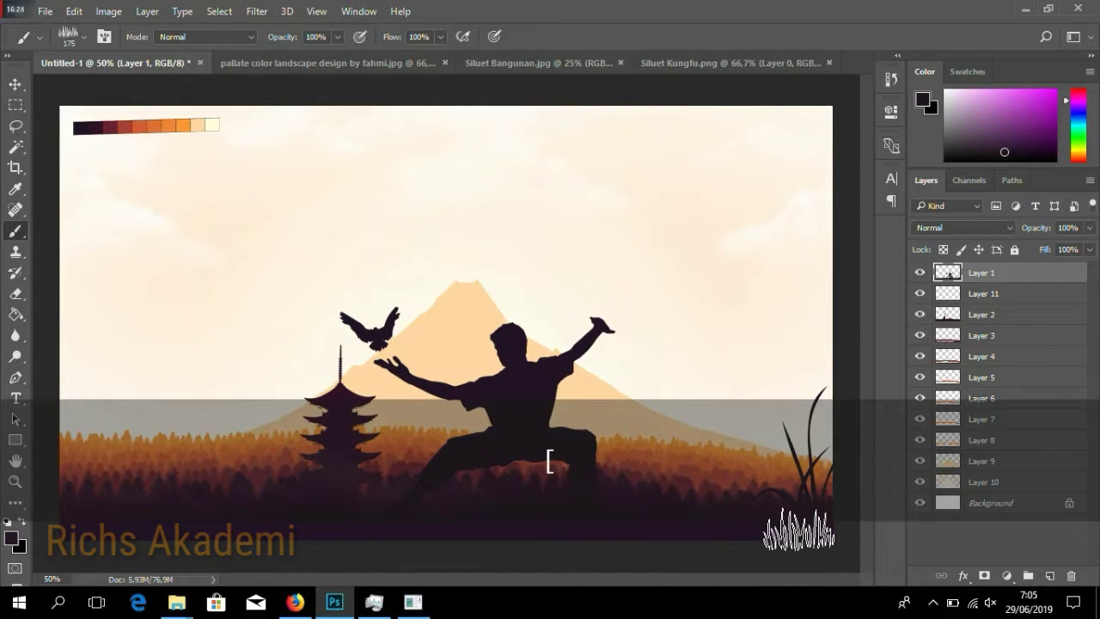
key(bracketleft)
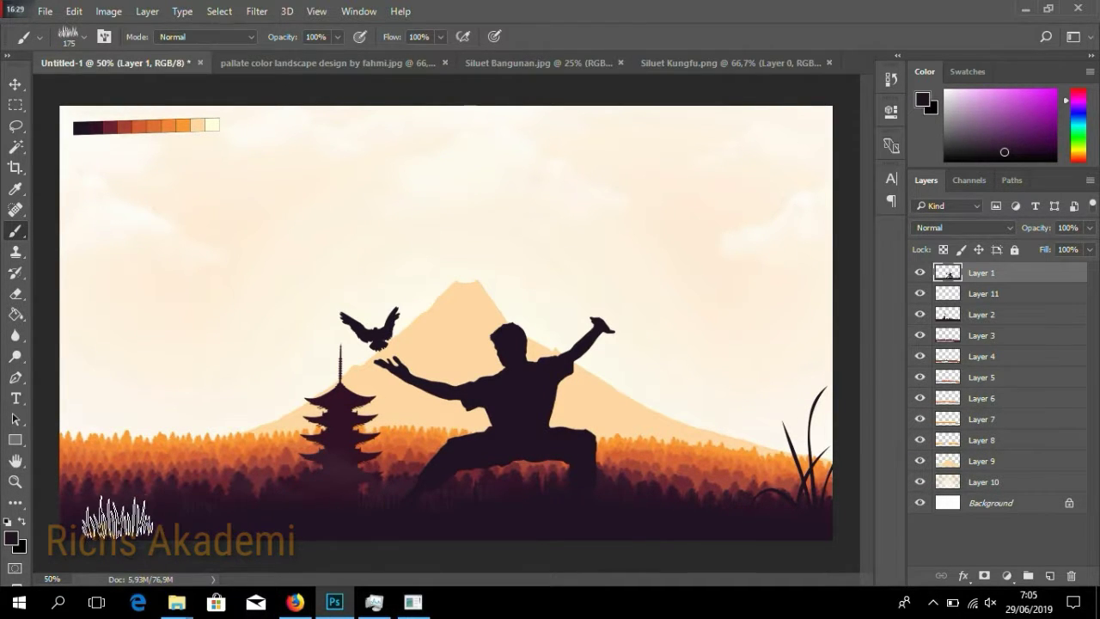
Choose the 478 px grass brush, undo the oversized trial stamp, and stamp tufts at 300 px in both lower corners of the illustration.
right_click(482, 295)
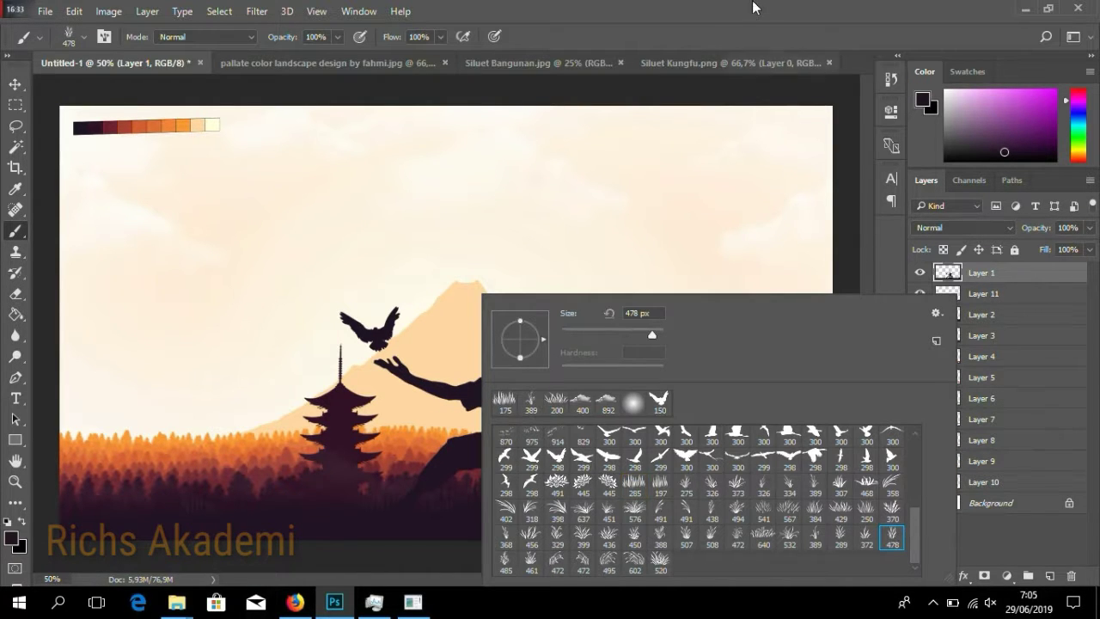
click(753, 7)
click(797, 451)
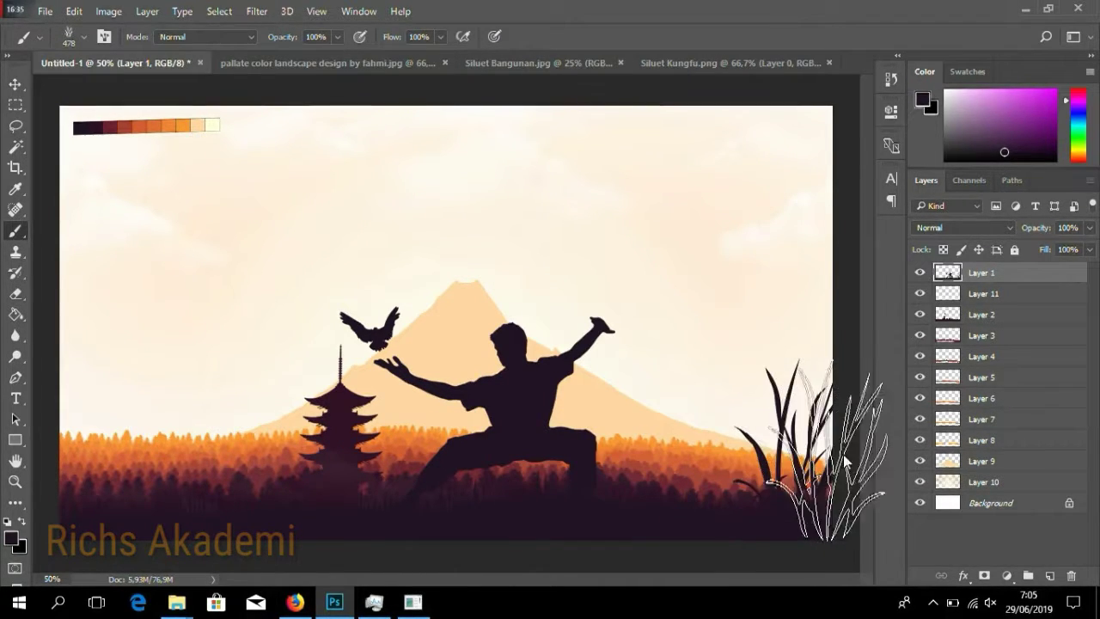
key(ctrl+z)
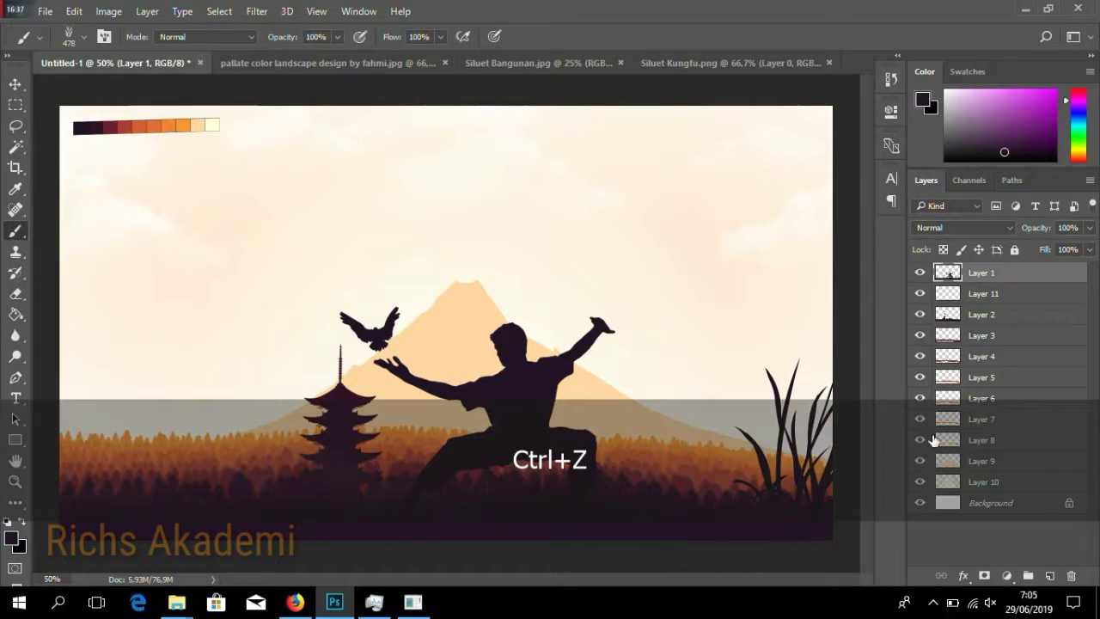
key(bracketleft)
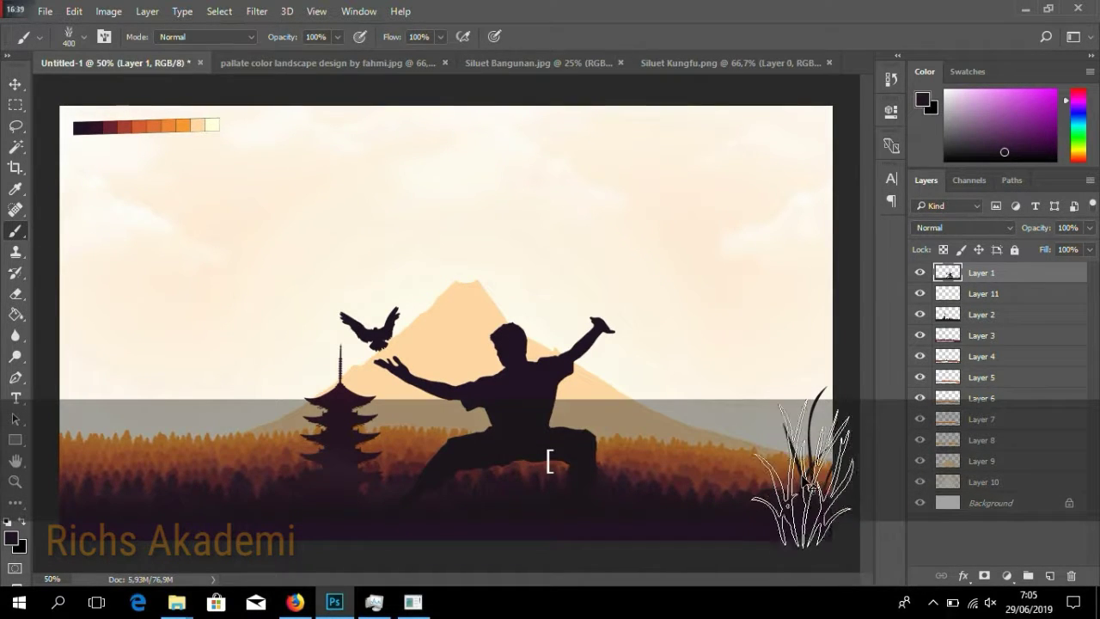
key(bracketleft)
click(789, 489)
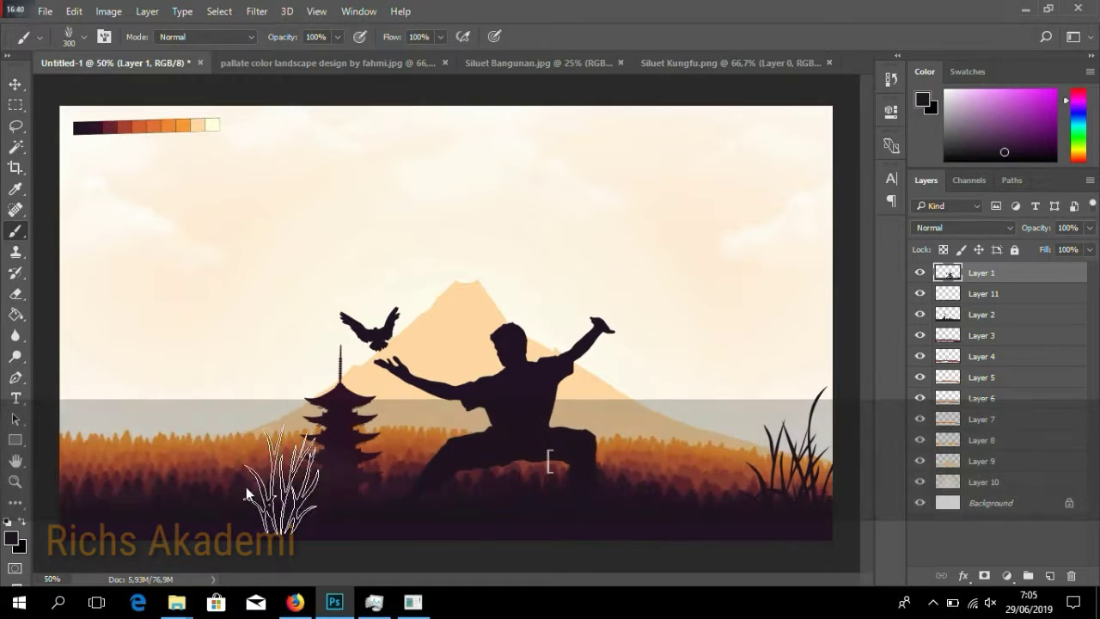
click(57, 471)
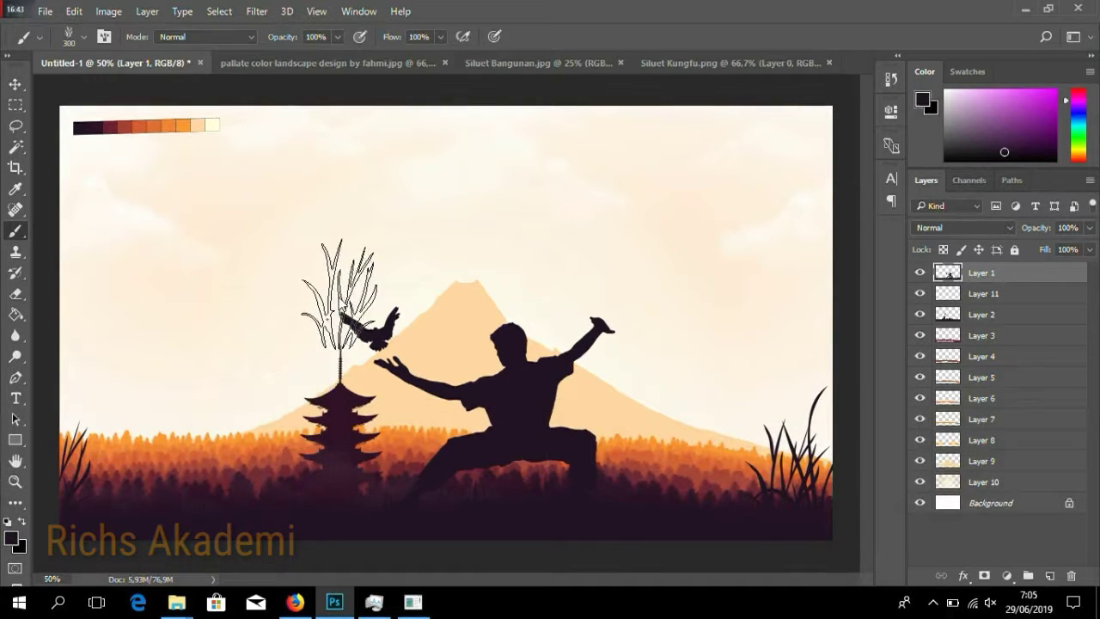
Choose the 368 px grass brush and stamp a tall tuft over the grass in each lower corner of the illustration.
right_click(605, 360)
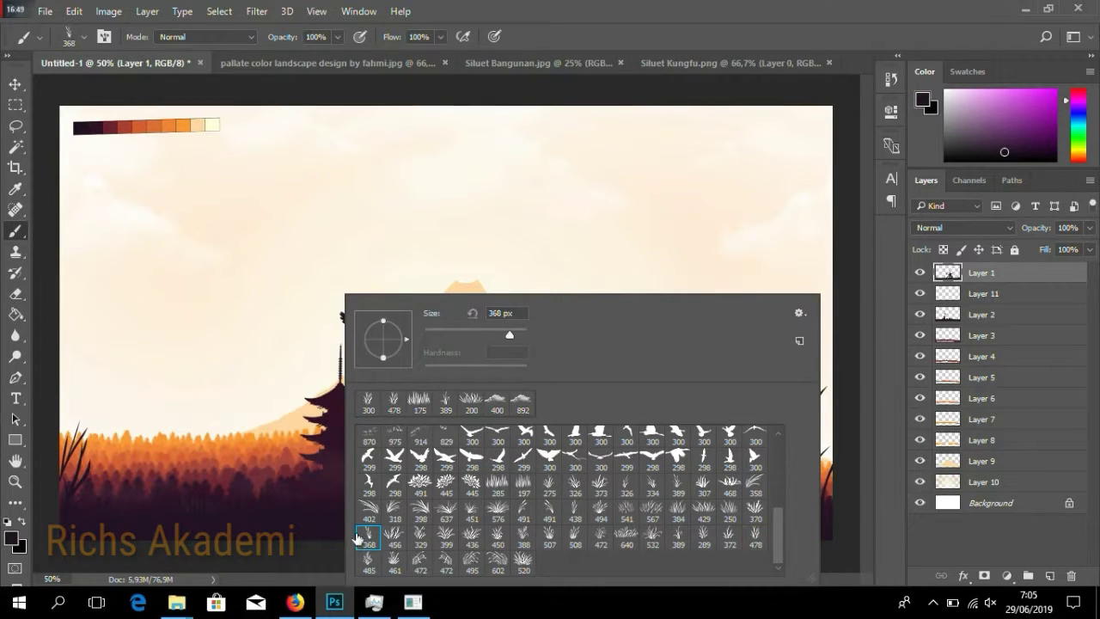
click(85, 464)
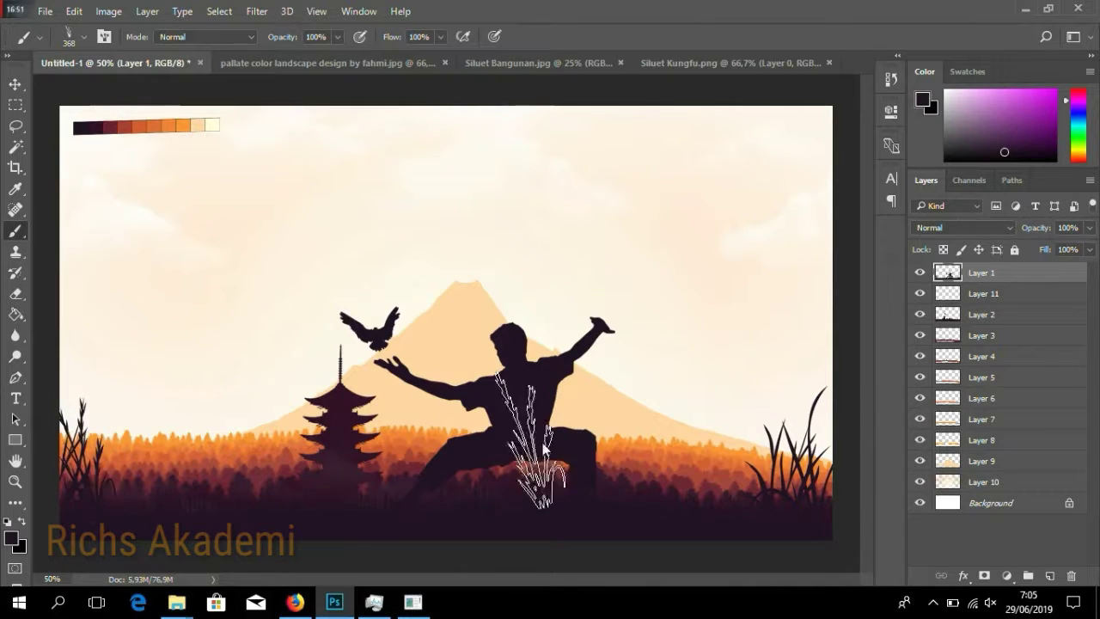
click(818, 471)
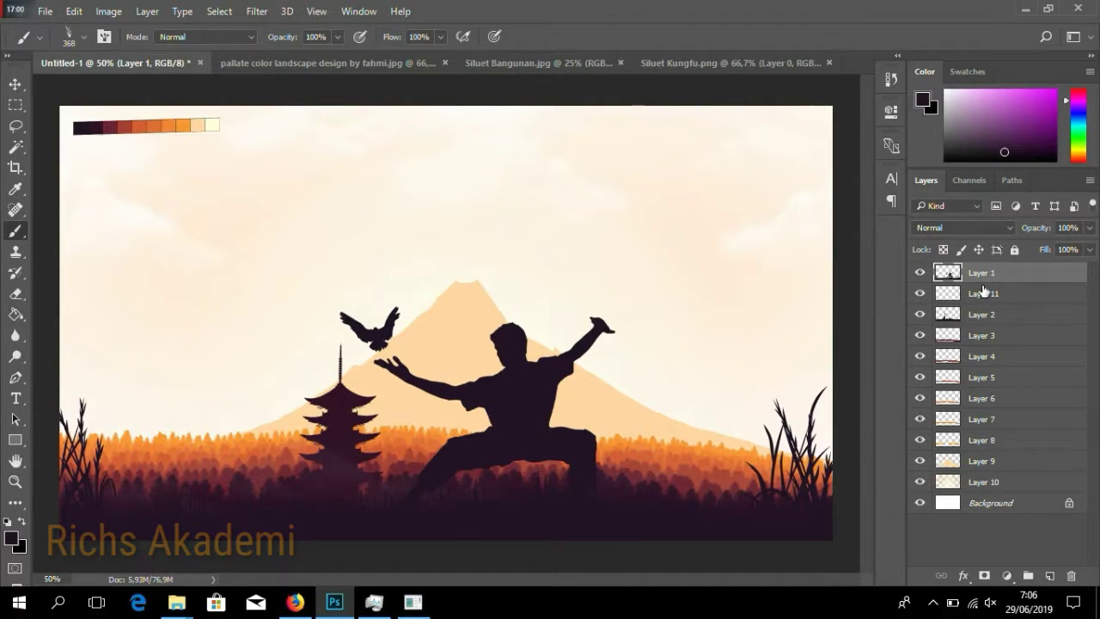
Delete the colour palette strip from the sky's upper-left corner on Layer 2 and clear the selection.
click(949, 314)
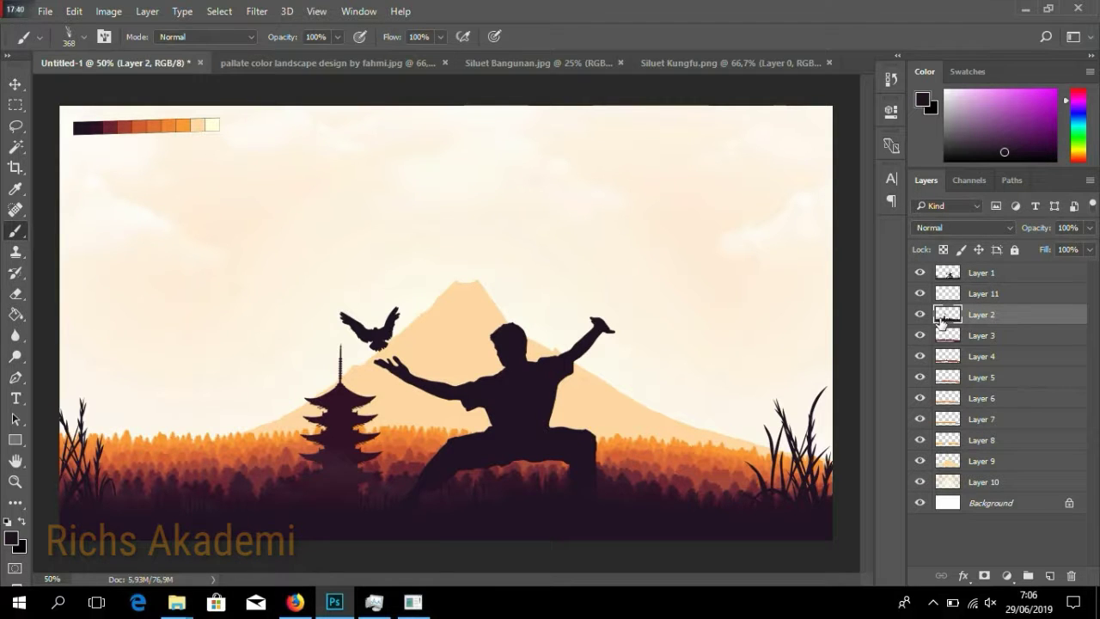
click(17, 106)
drag(66, 107, 240, 151)
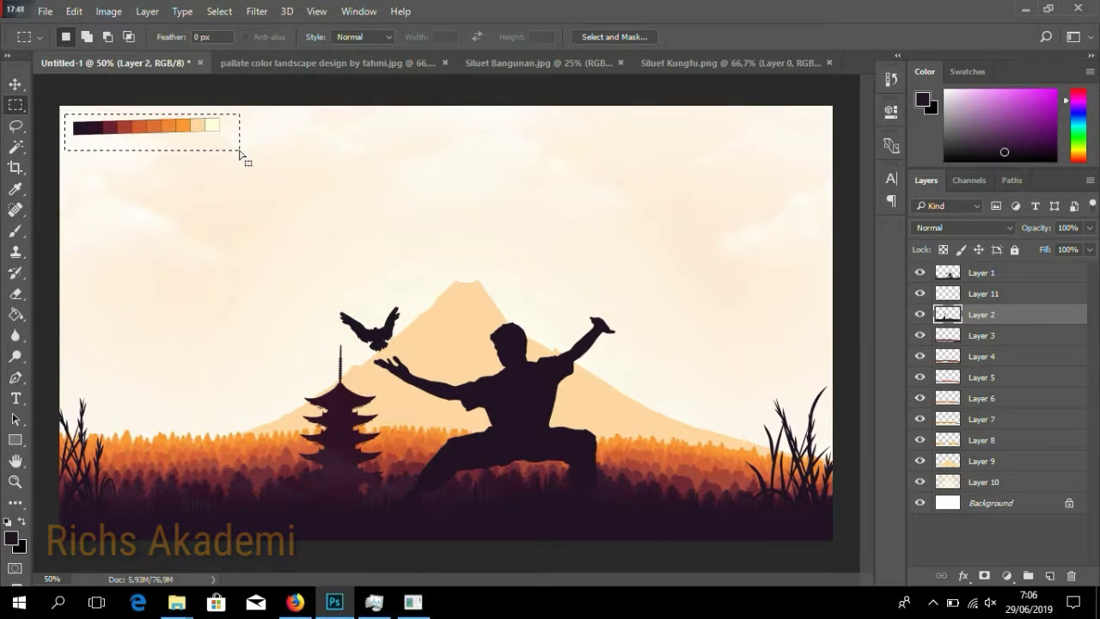
key(Delete)
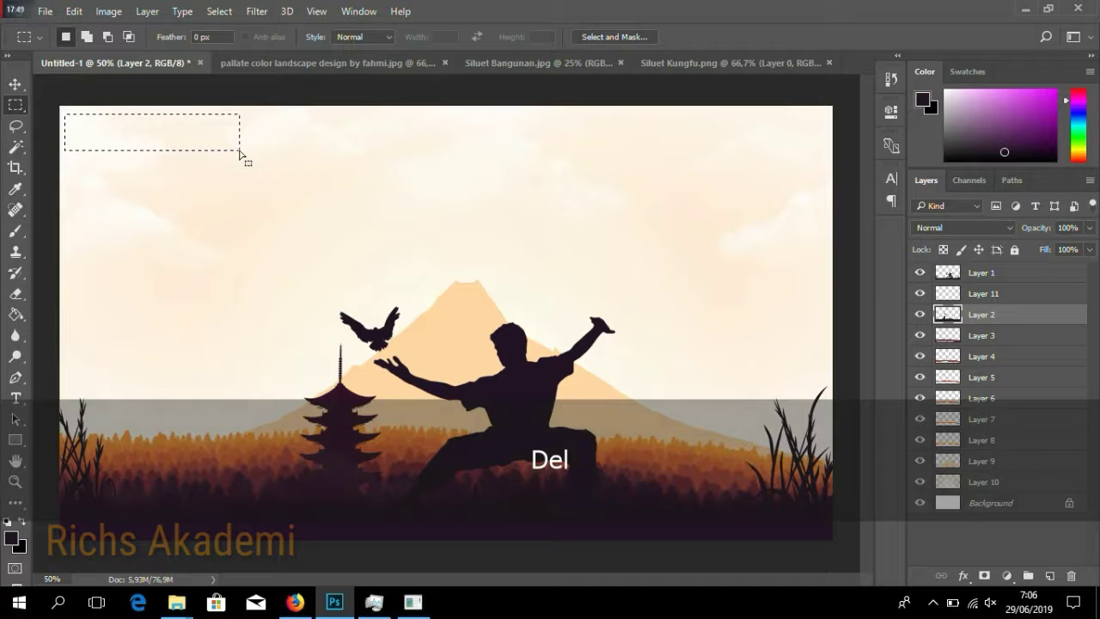
right_click(307, 160)
click(338, 171)
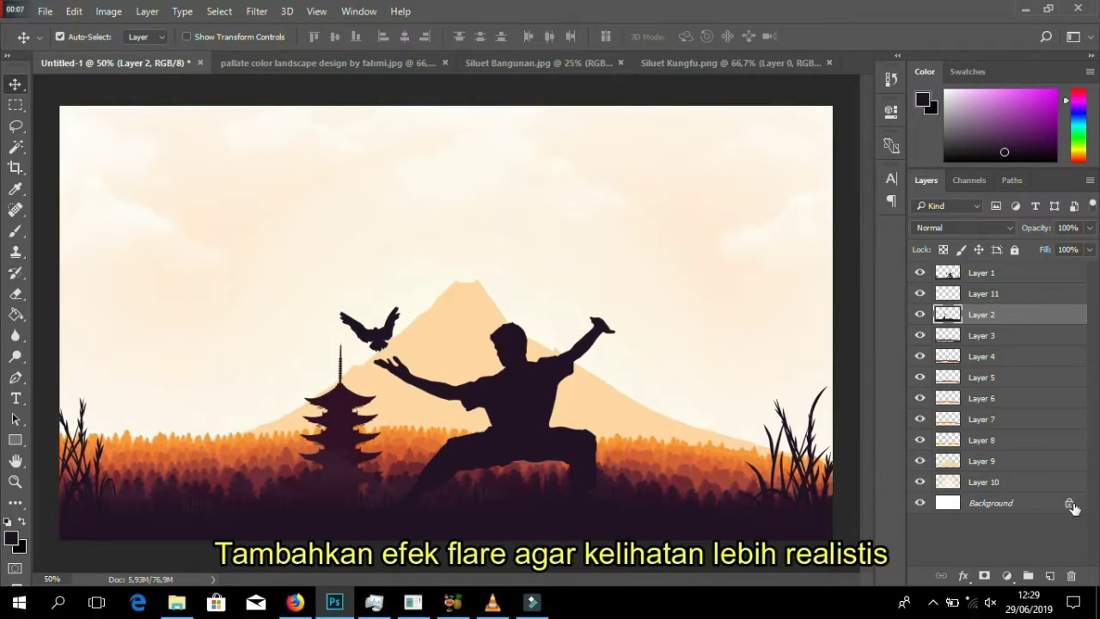
Unlock the Background layer, group all layers into one group, and duplicate that group.
click(1069, 502)
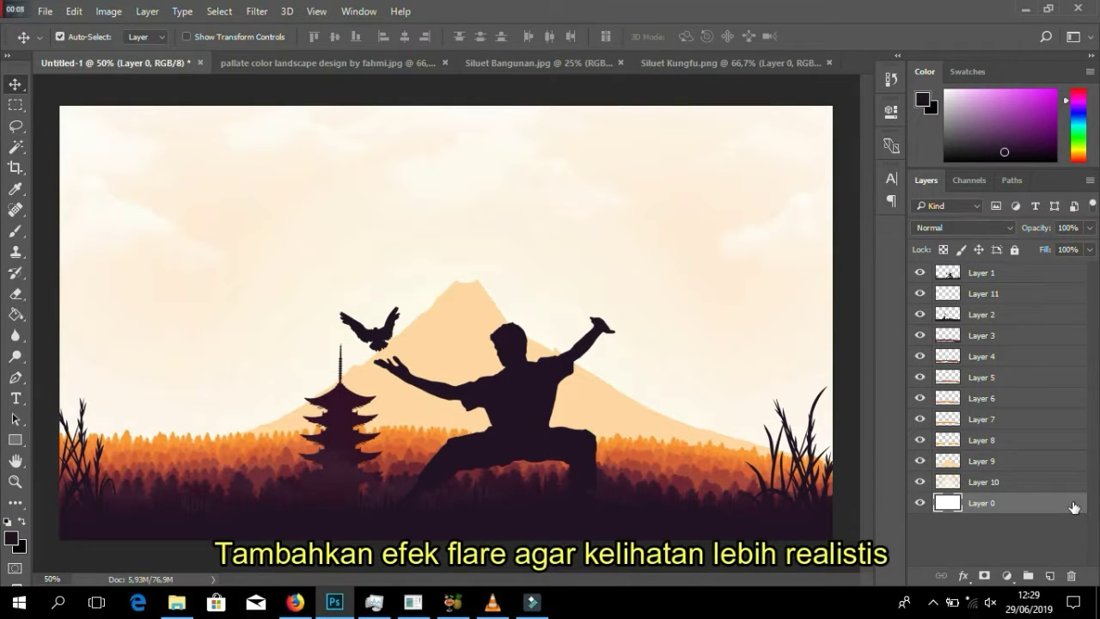
shift+click(1022, 274)
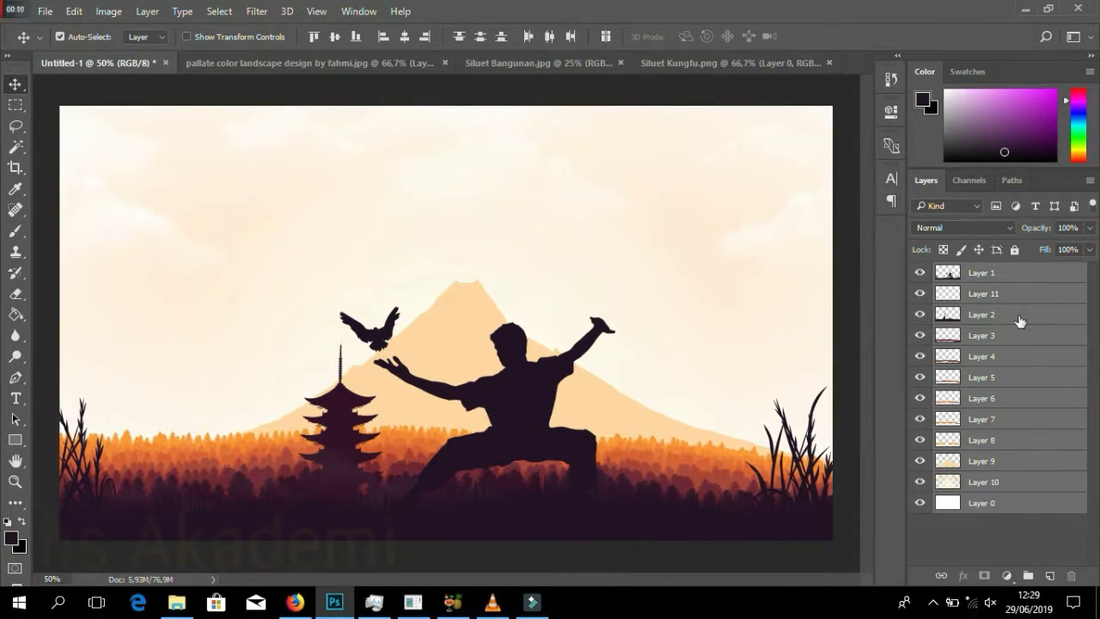
click(1028, 576)
drag(1013, 281, 1006, 325)
click(995, 270)
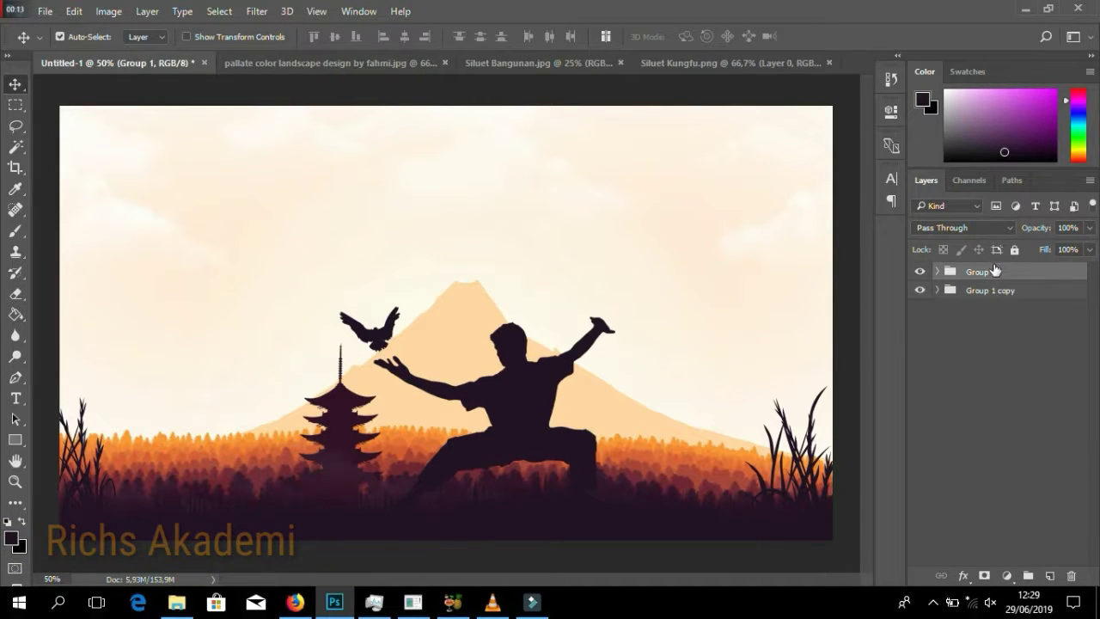
Merge the upper group, Group 1, into a single layer.
right_click(994, 268)
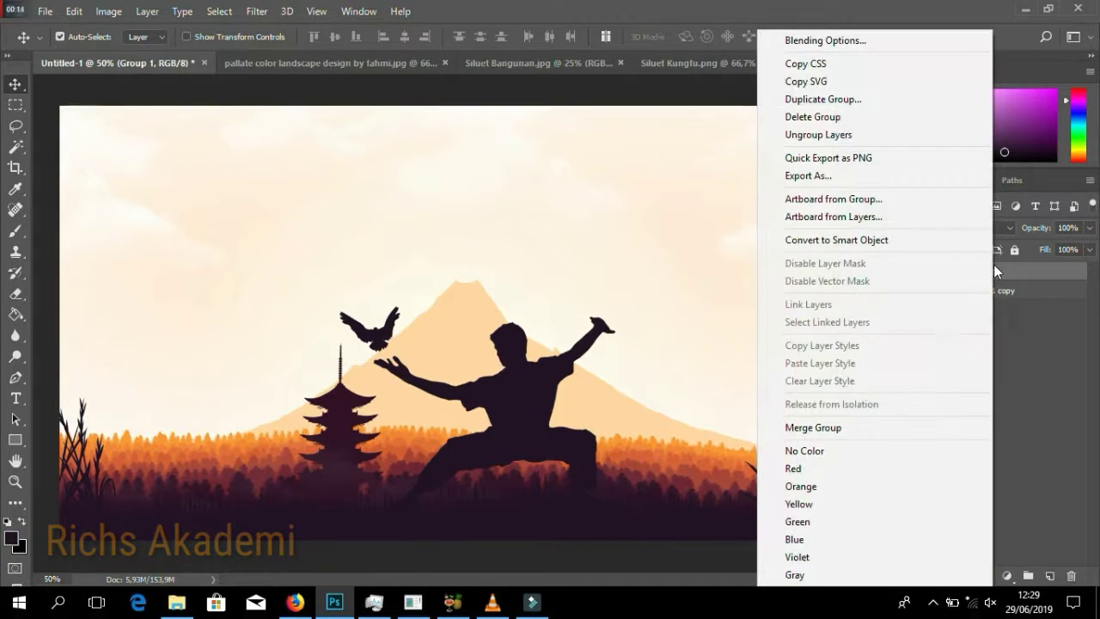
click(867, 428)
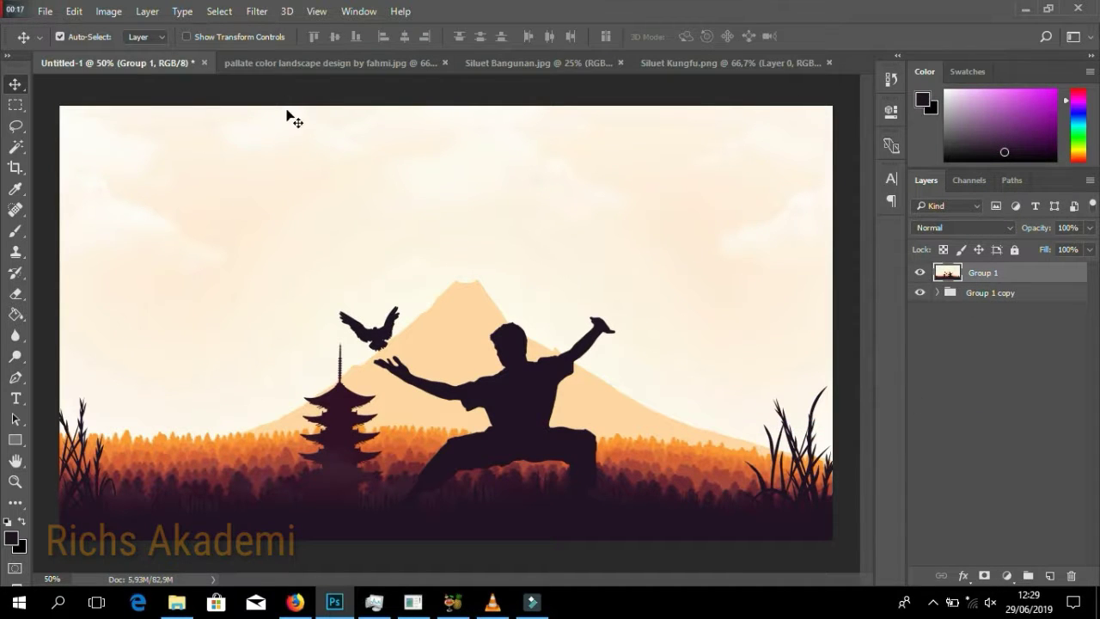
Apply a 105mm Prime Lens Flare at 94% brightness to the merged layer, centred in the sky just above the bird.
click(257, 12)
mouse_move(424, 271)
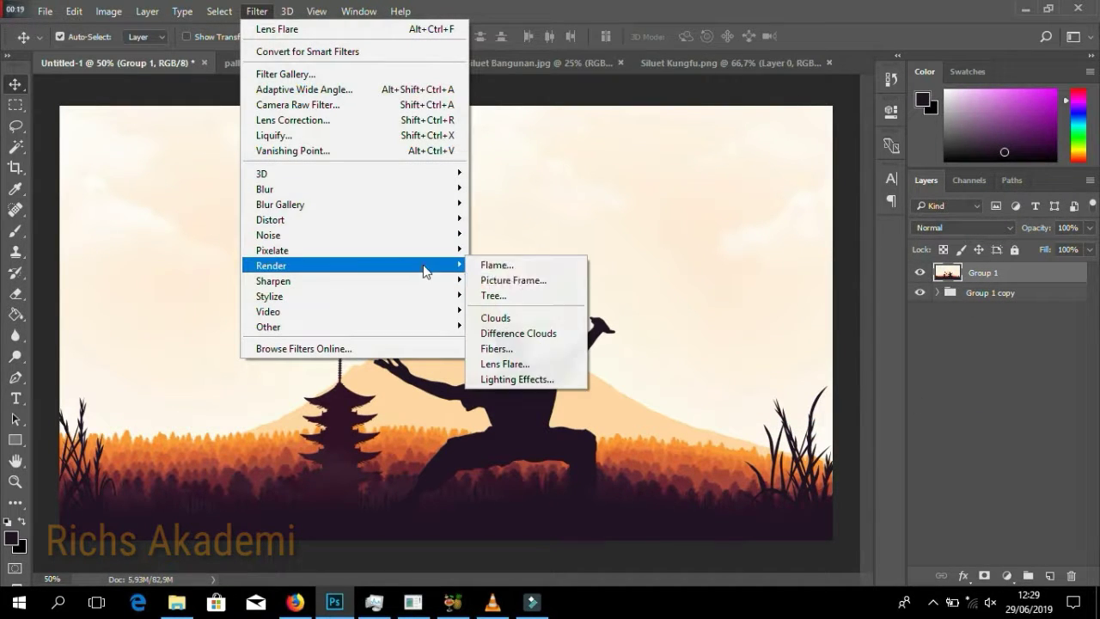
click(547, 364)
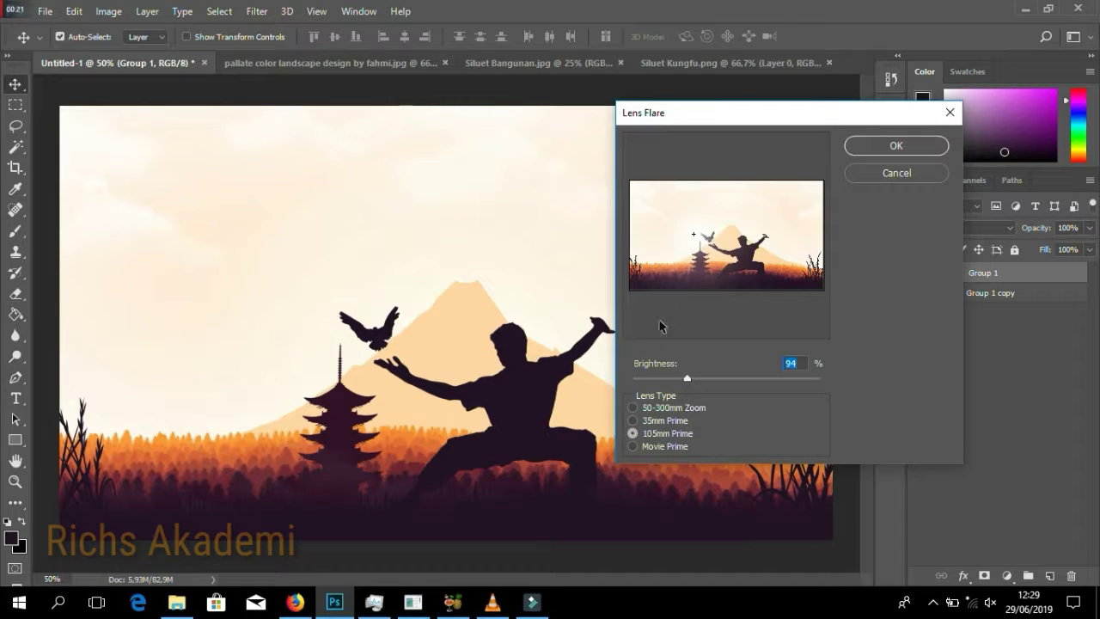
drag(708, 236, 698, 236)
click(663, 420)
click(663, 434)
drag(712, 231, 718, 222)
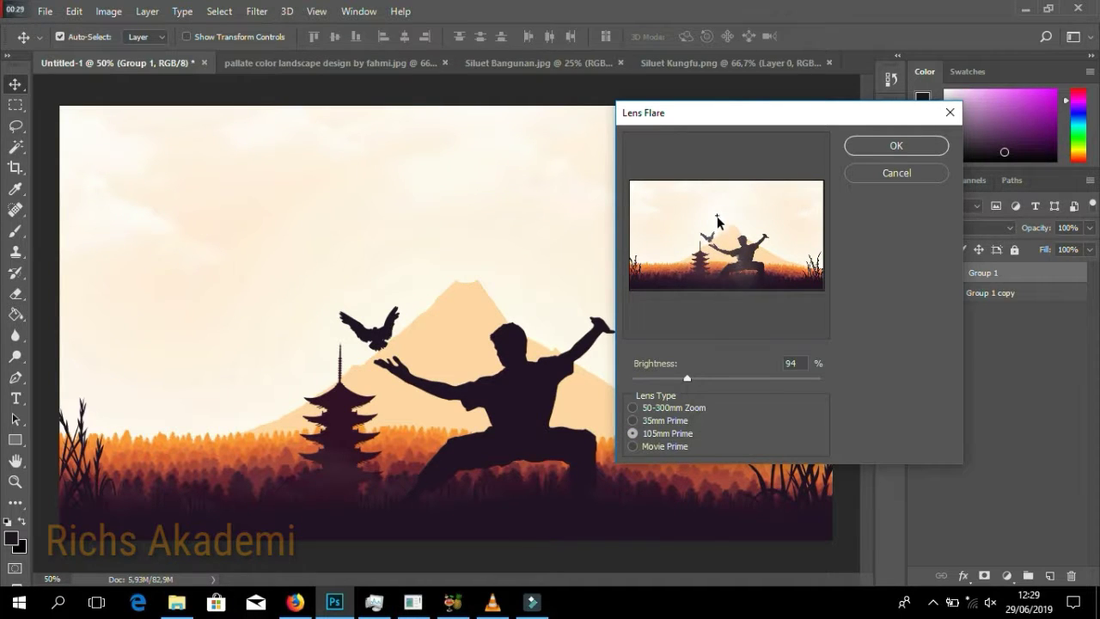
click(919, 152)
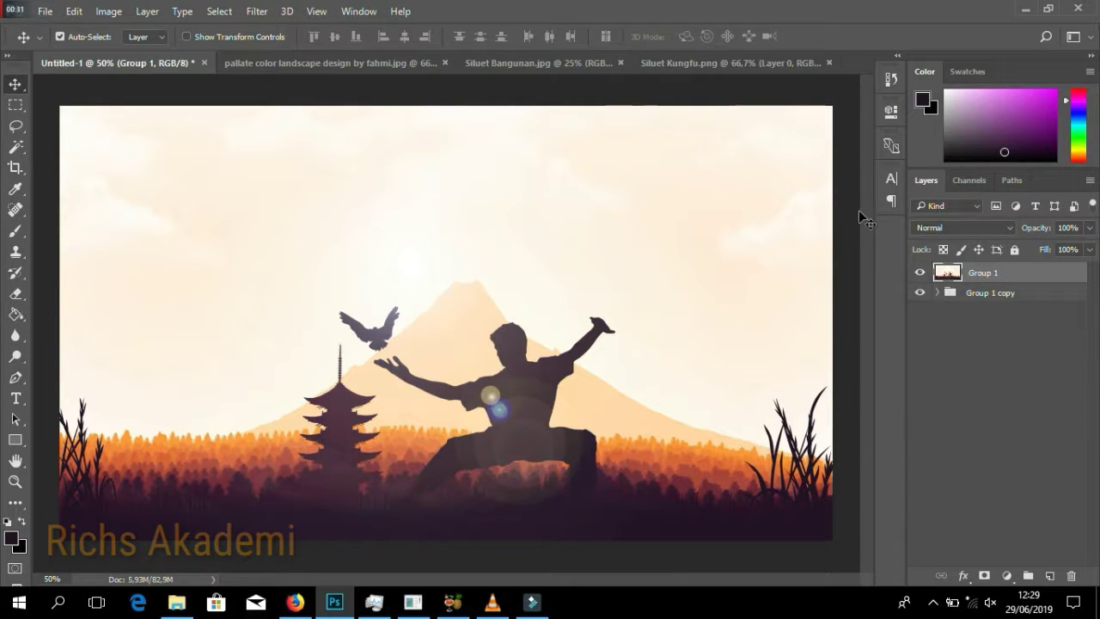